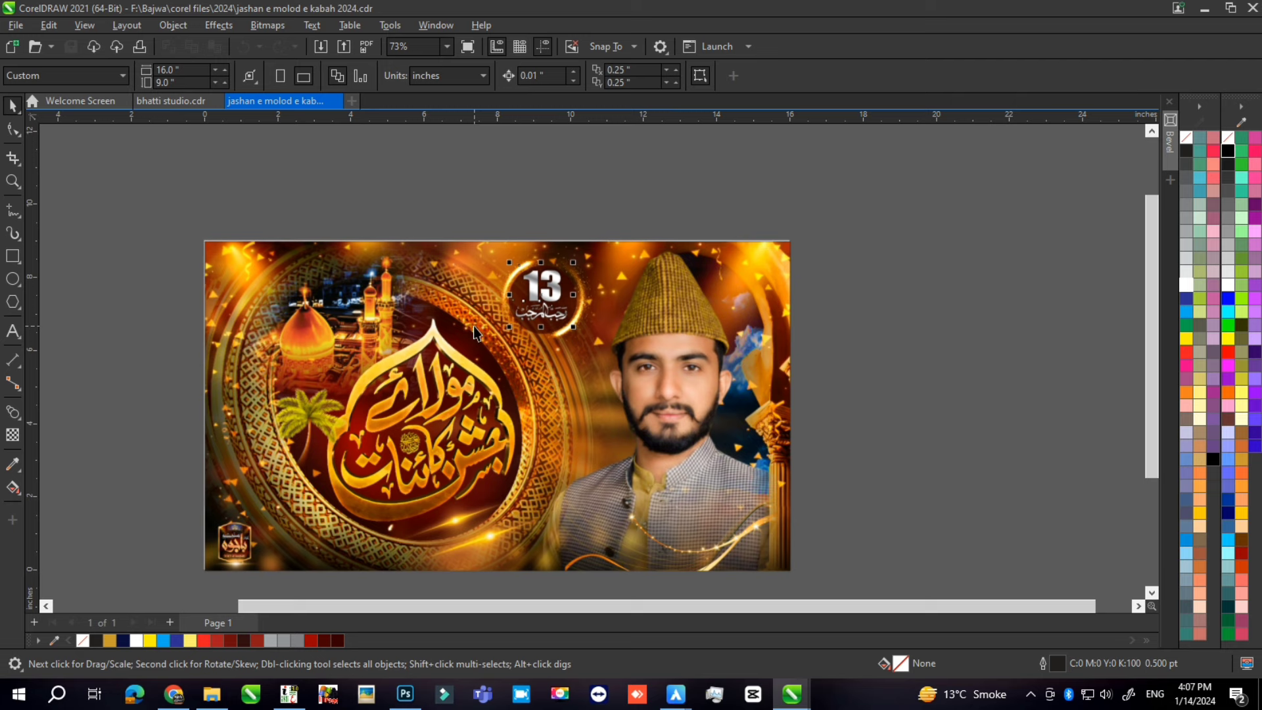
# Move the "13" text and its calligraphy out of the gold ring onto the empty area right of the page
pyautogui.moveTo(550, 297); pyautogui.dragTo(928, 286)
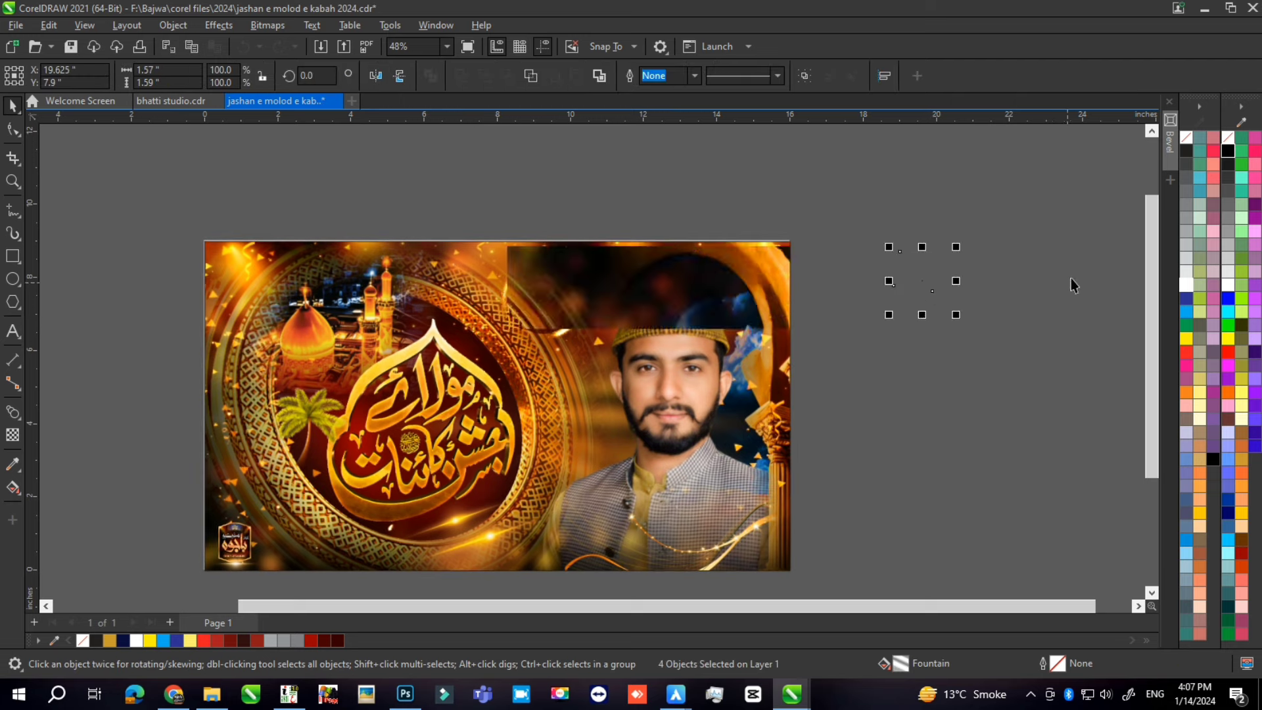
pyautogui.scroll(4, 1069, 271)
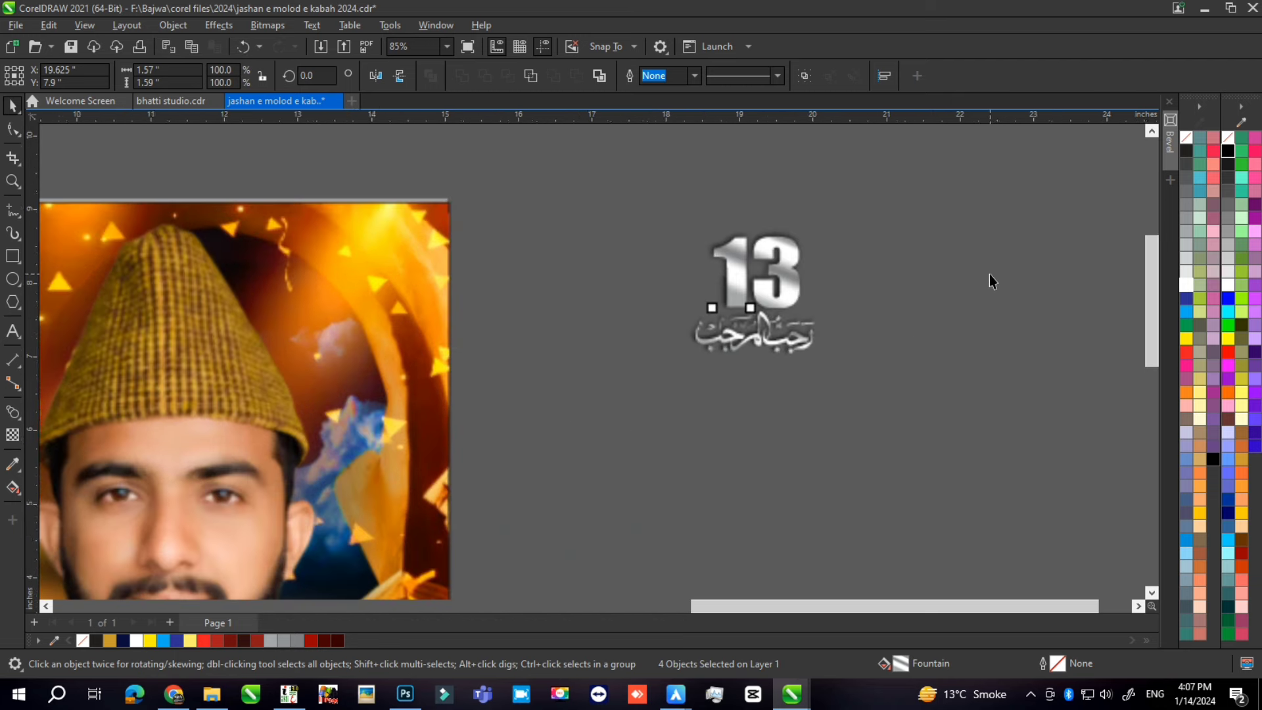
pyautogui.scroll(2, 988, 274)
pyautogui.click(953, 269)
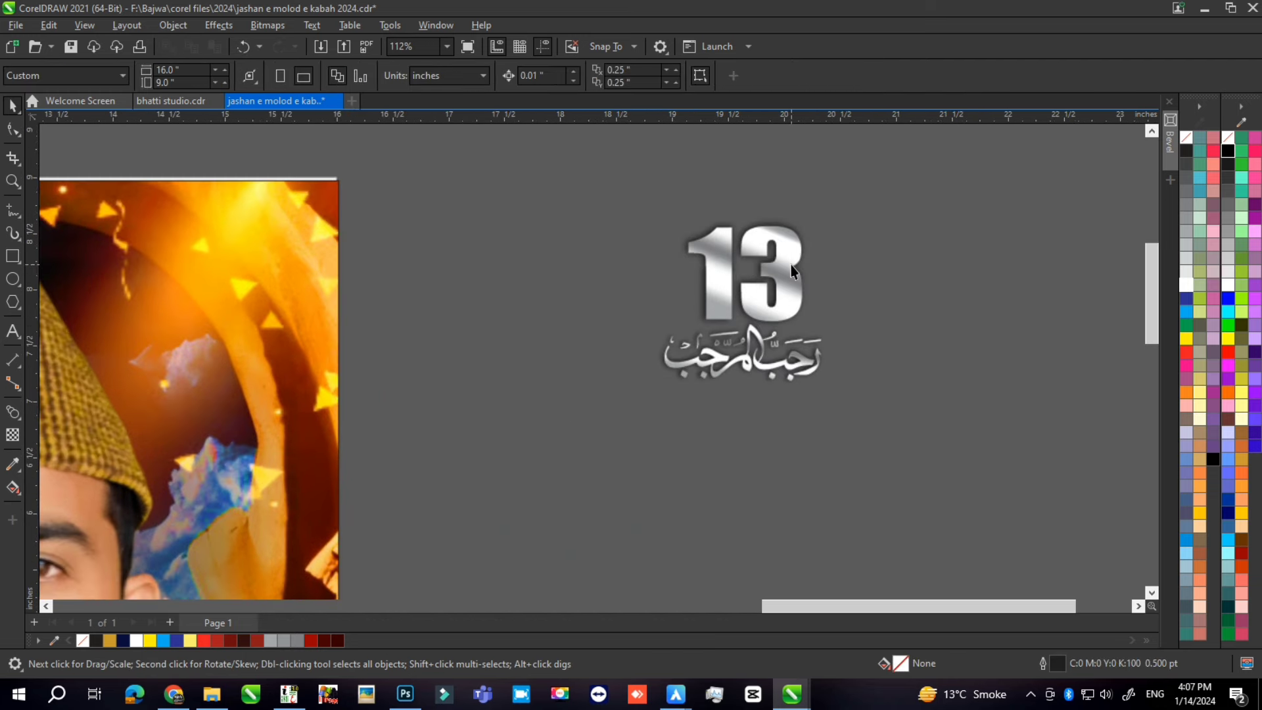
# Place a copy of the silver "13" text to the left of the original
pyautogui.scroll(1, 790, 265)
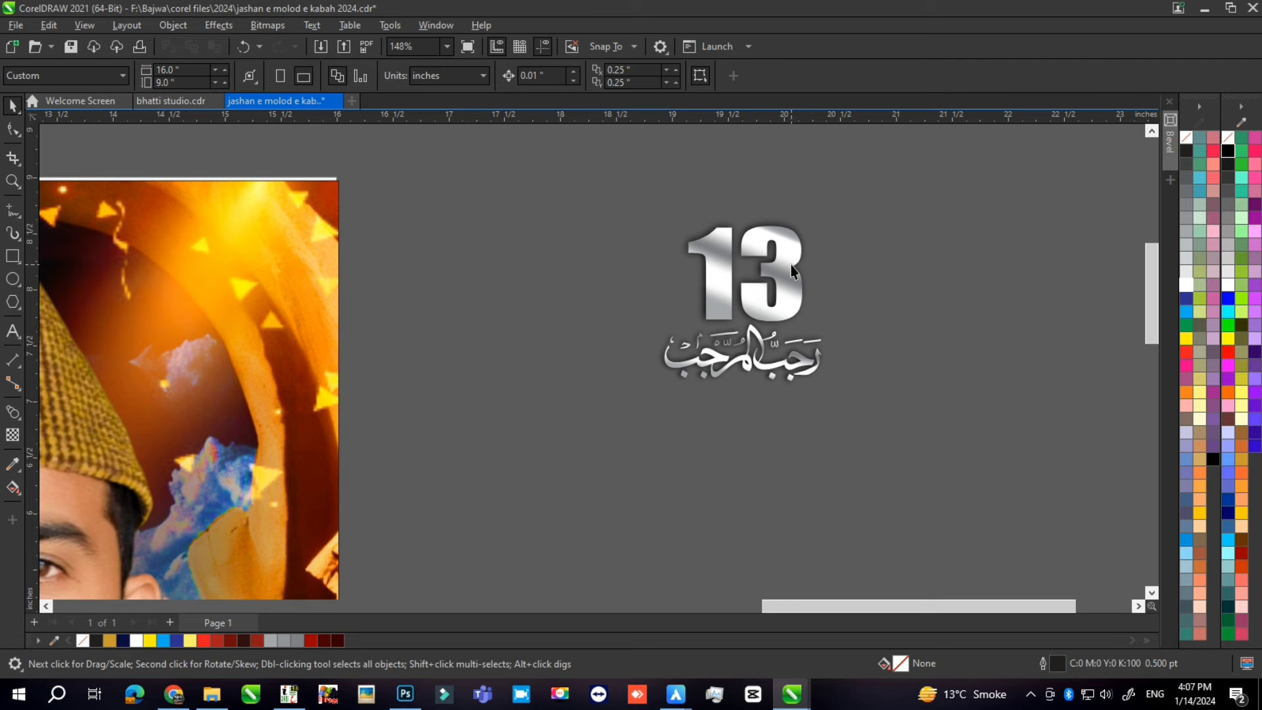
pyautogui.click(791, 266)
pyautogui.scroll(1, 792, 266)
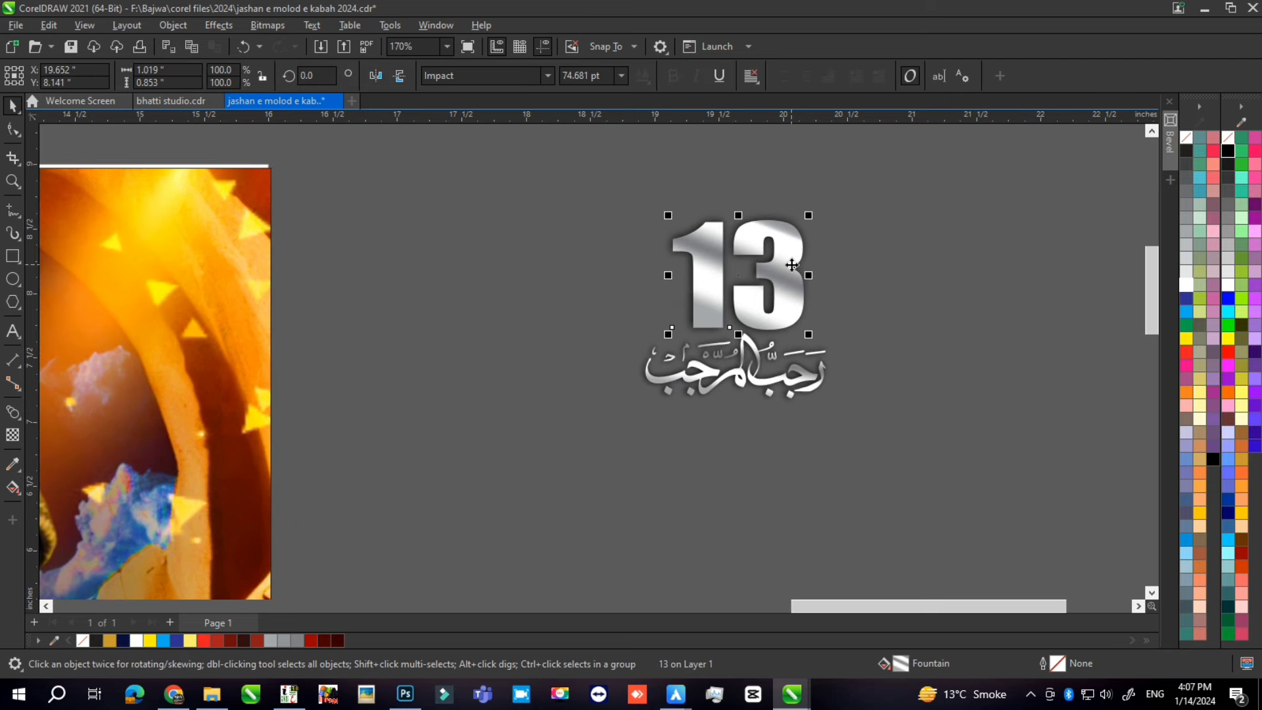
pyautogui.moveTo(792, 265); pyautogui.dragTo(579, 290)
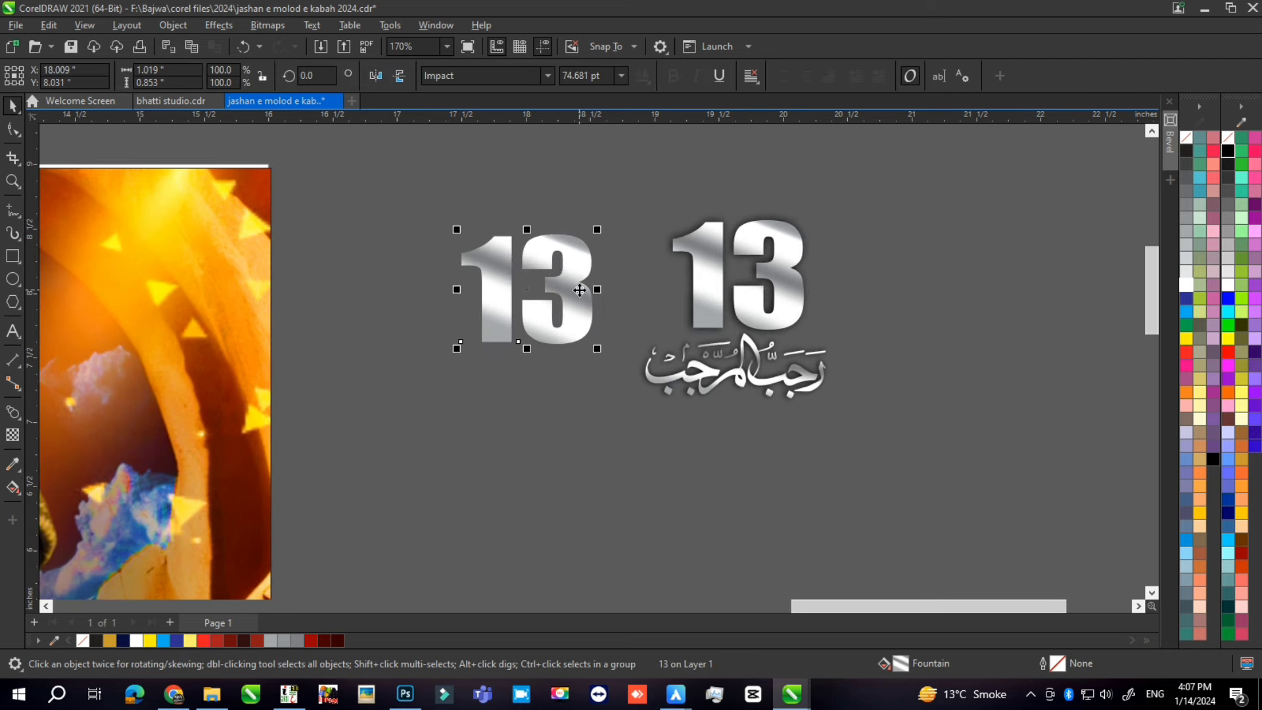
pyautogui.scroll(1, 544, 274)
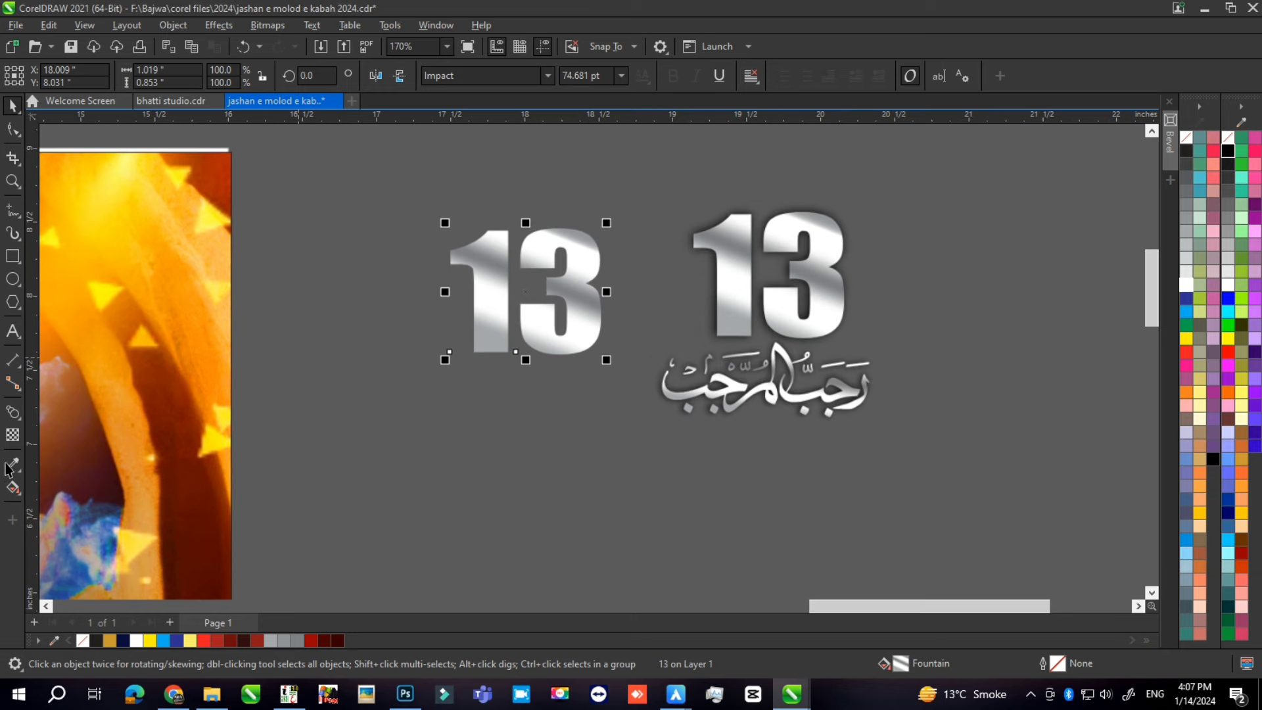
# Re-angle the copied "13" text's fountain fill from the top of the digits to just below them and recolour its start node grey
pyautogui.click(12, 487)
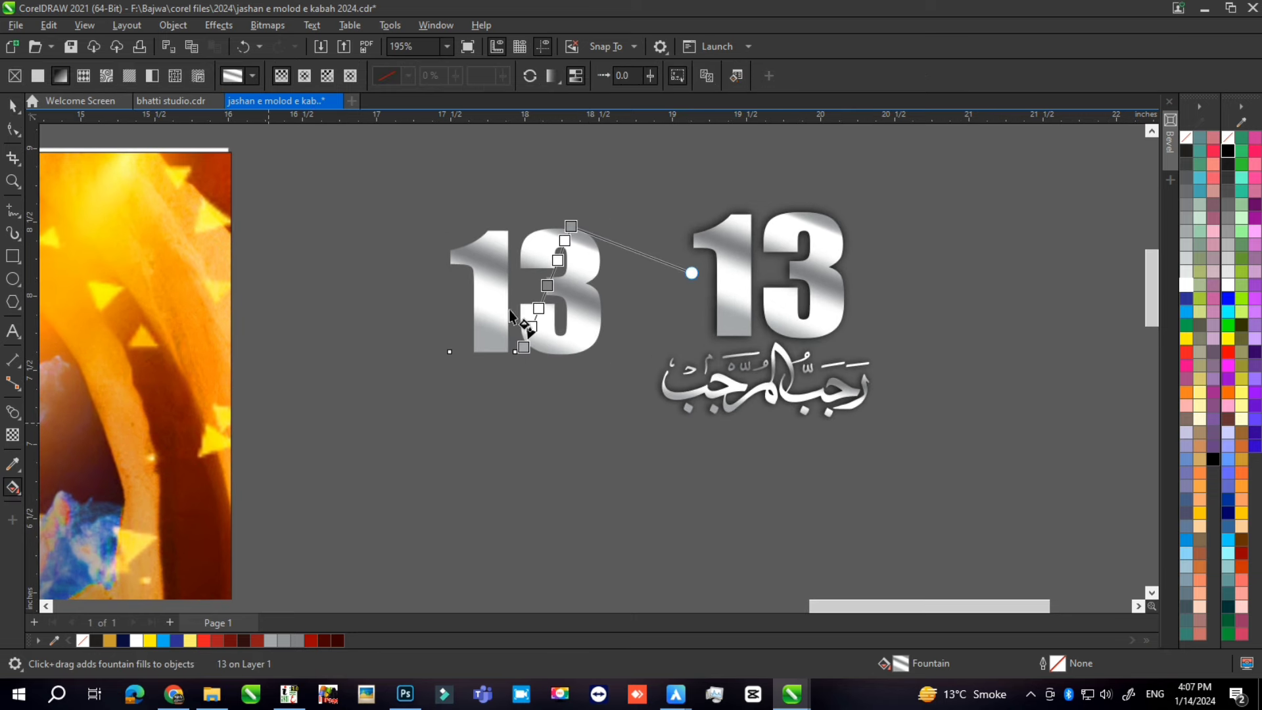
pyautogui.moveTo(571, 225); pyautogui.dragTo(507, 232)
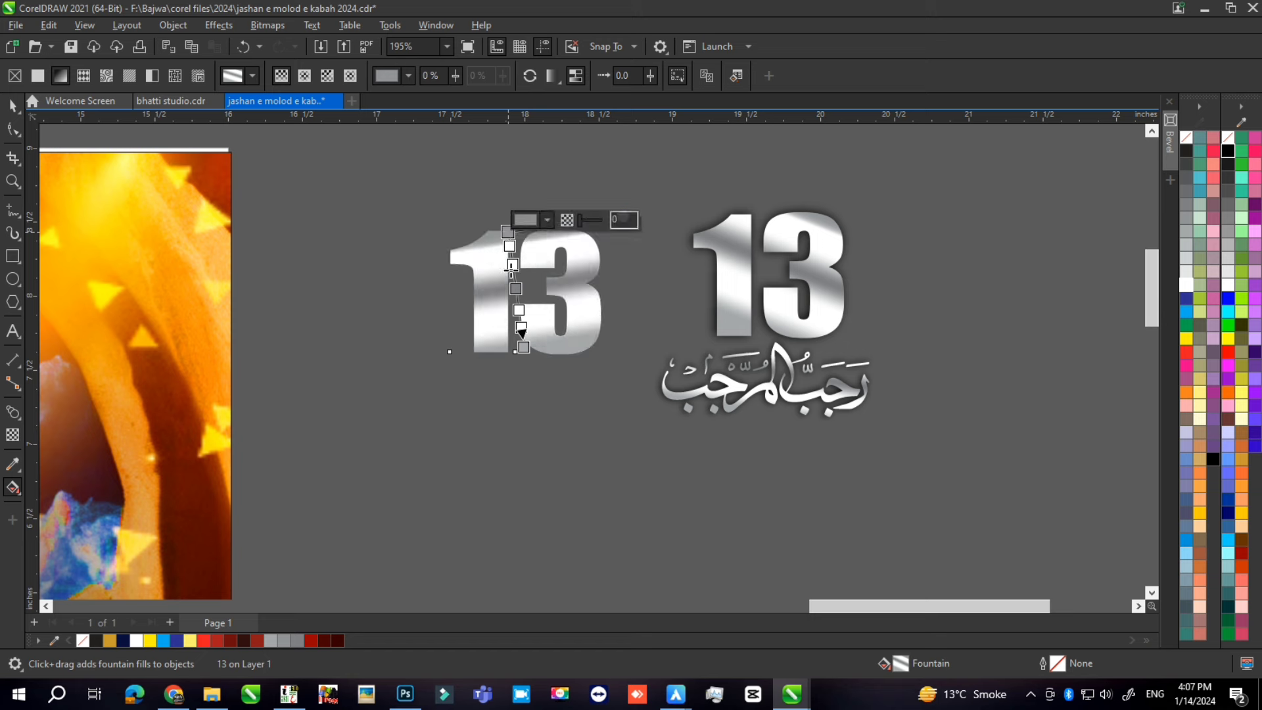
pyautogui.moveTo(523, 347); pyautogui.dragTo(550, 365)
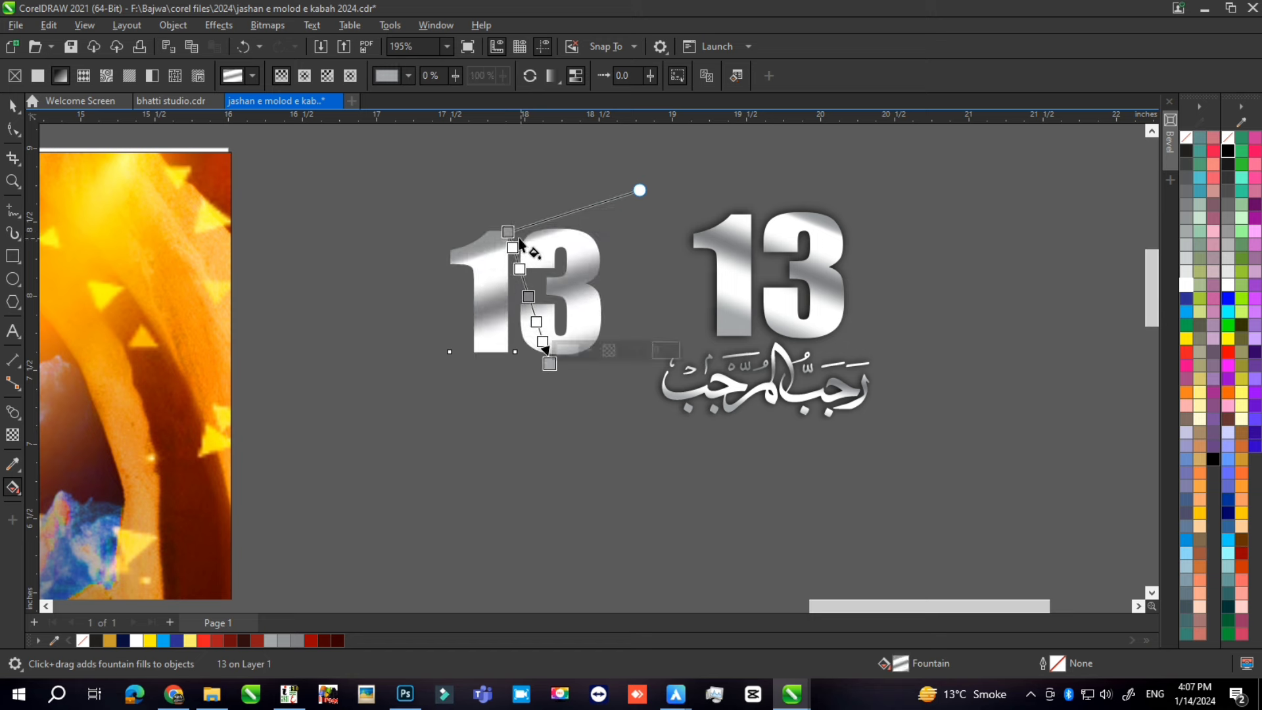
pyautogui.click(508, 232)
pyautogui.click(1186, 259)
pyautogui.click(1181, 221)
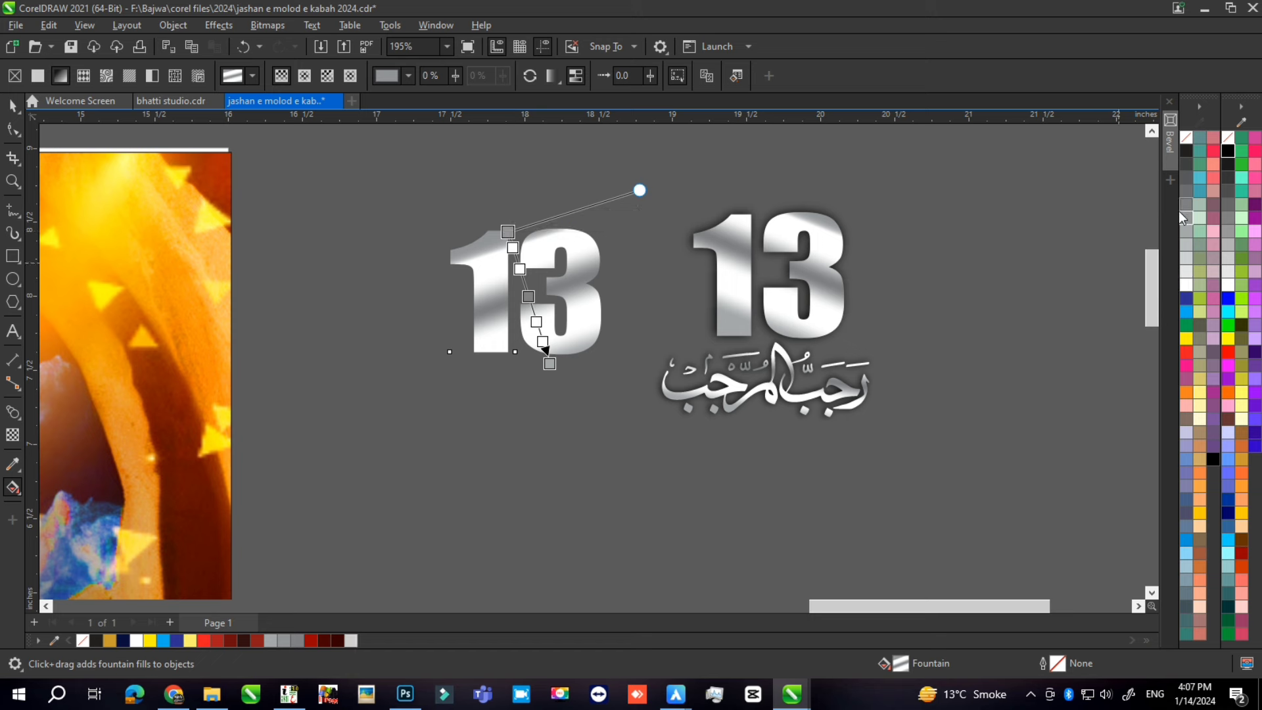
pyautogui.click(736, 394)
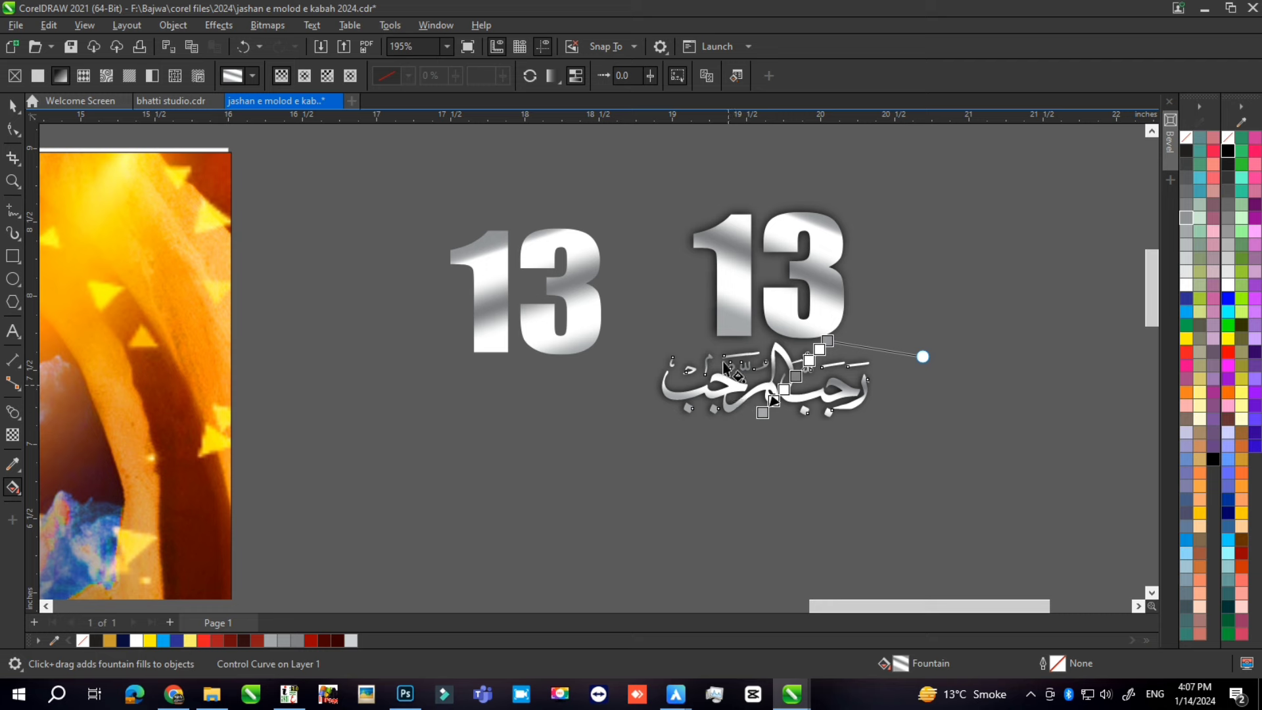
pyautogui.click(12, 105)
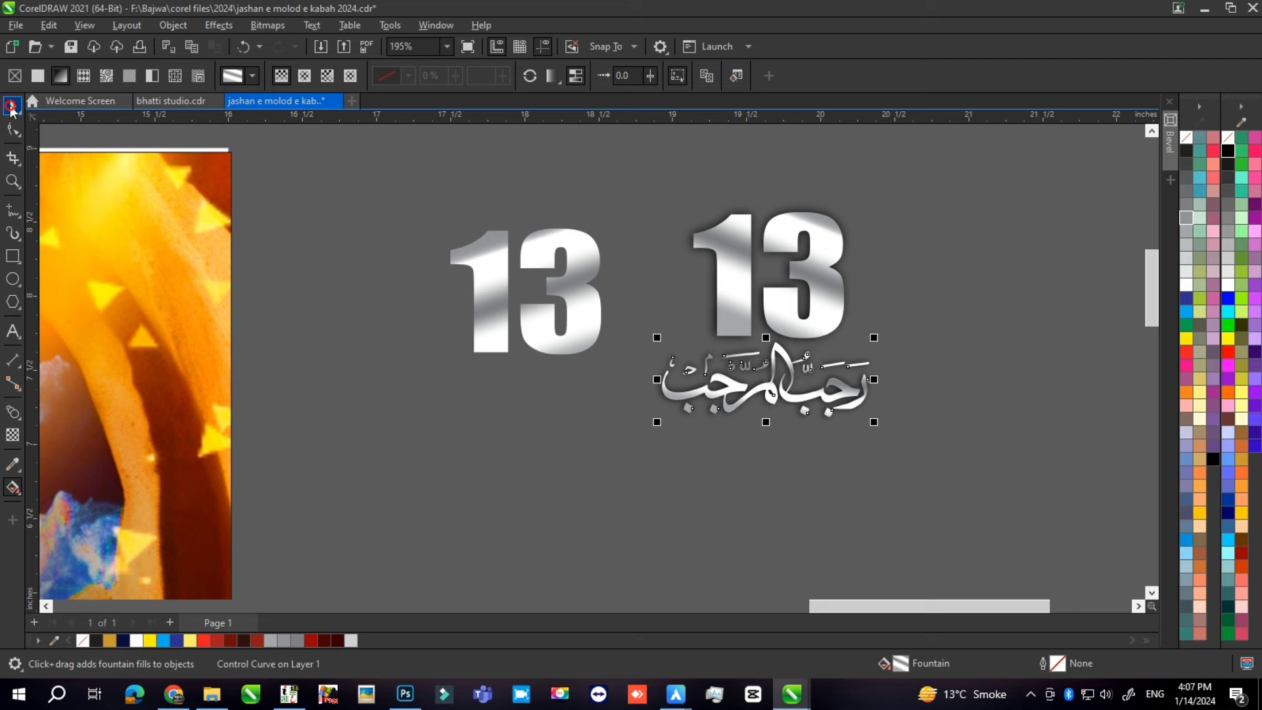
# Add a downward drop shadow to the copied "13" text with Multiply mode, opacity 83 and feathering 15
pyautogui.click(488, 299)
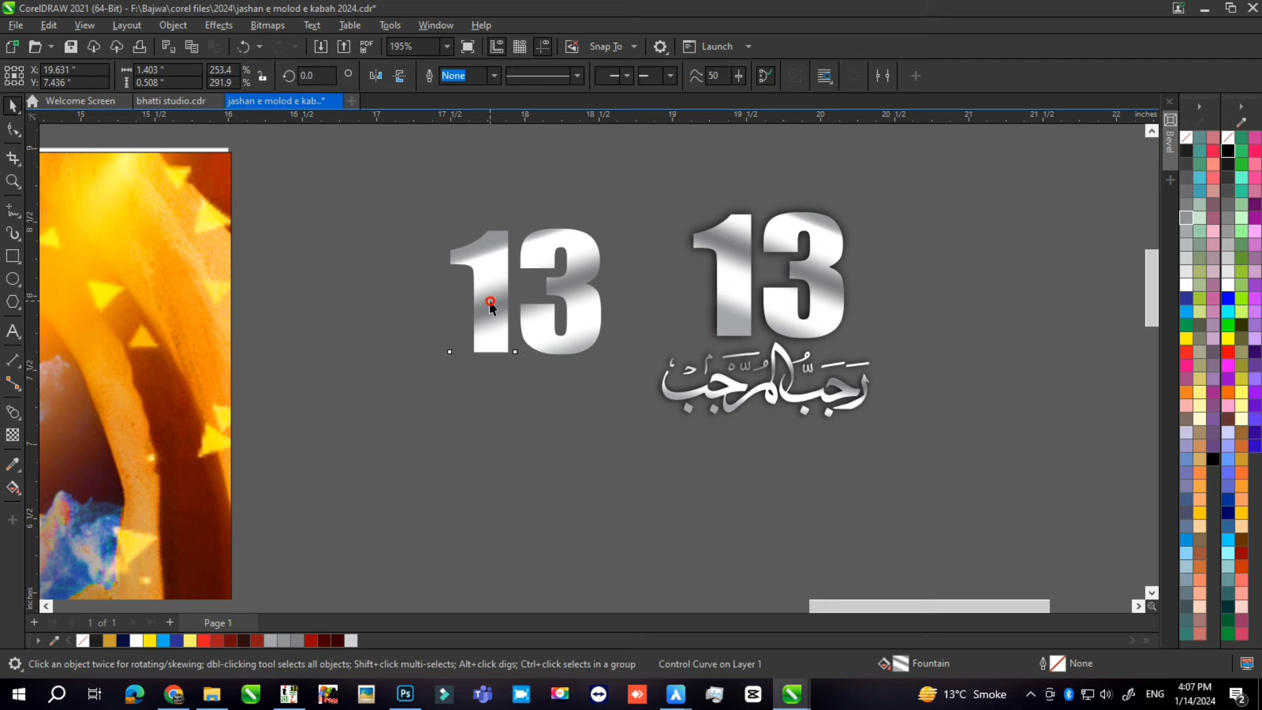
pyautogui.click(21, 421)
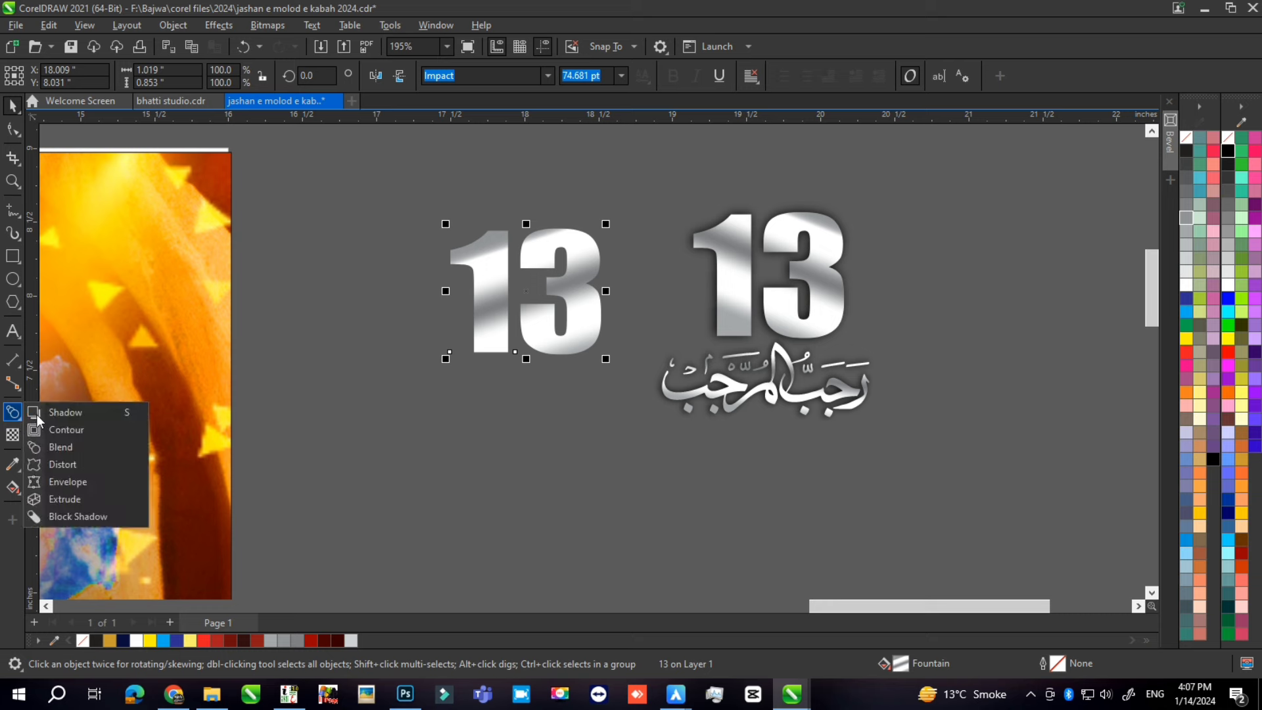
pyautogui.click(56, 411)
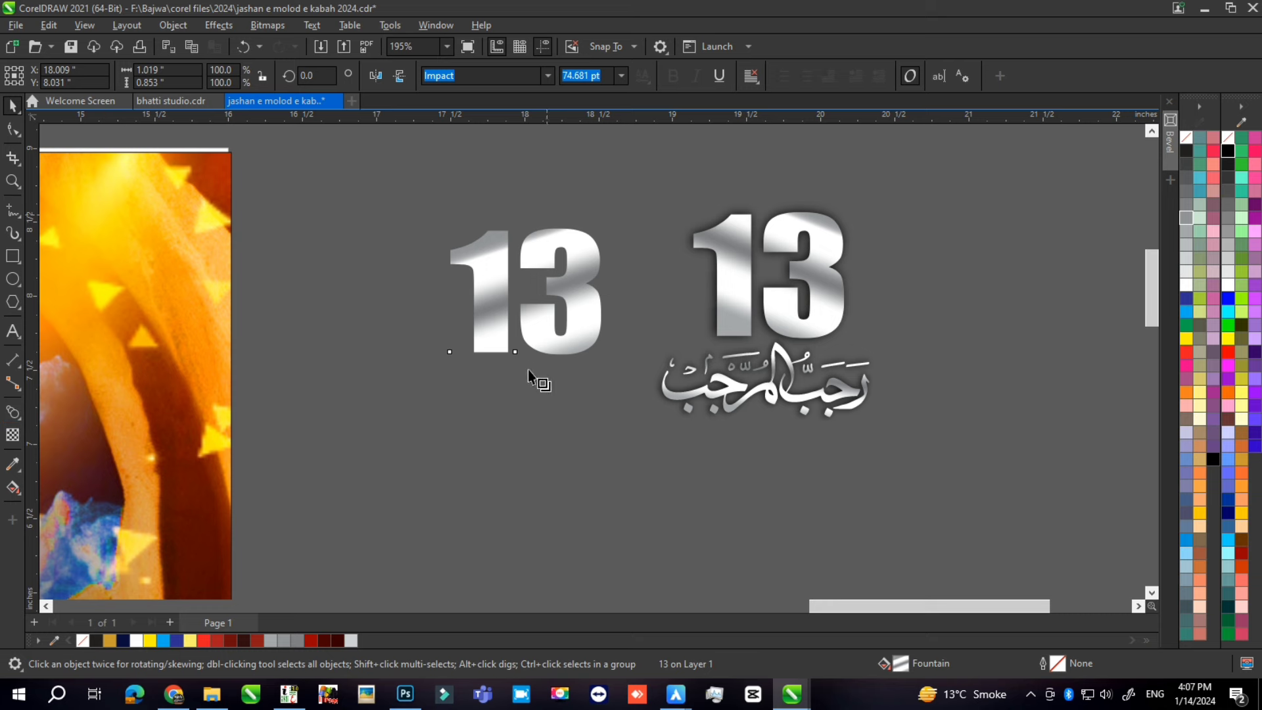
pyautogui.moveTo(527, 229); pyautogui.dragTo(528, 369)
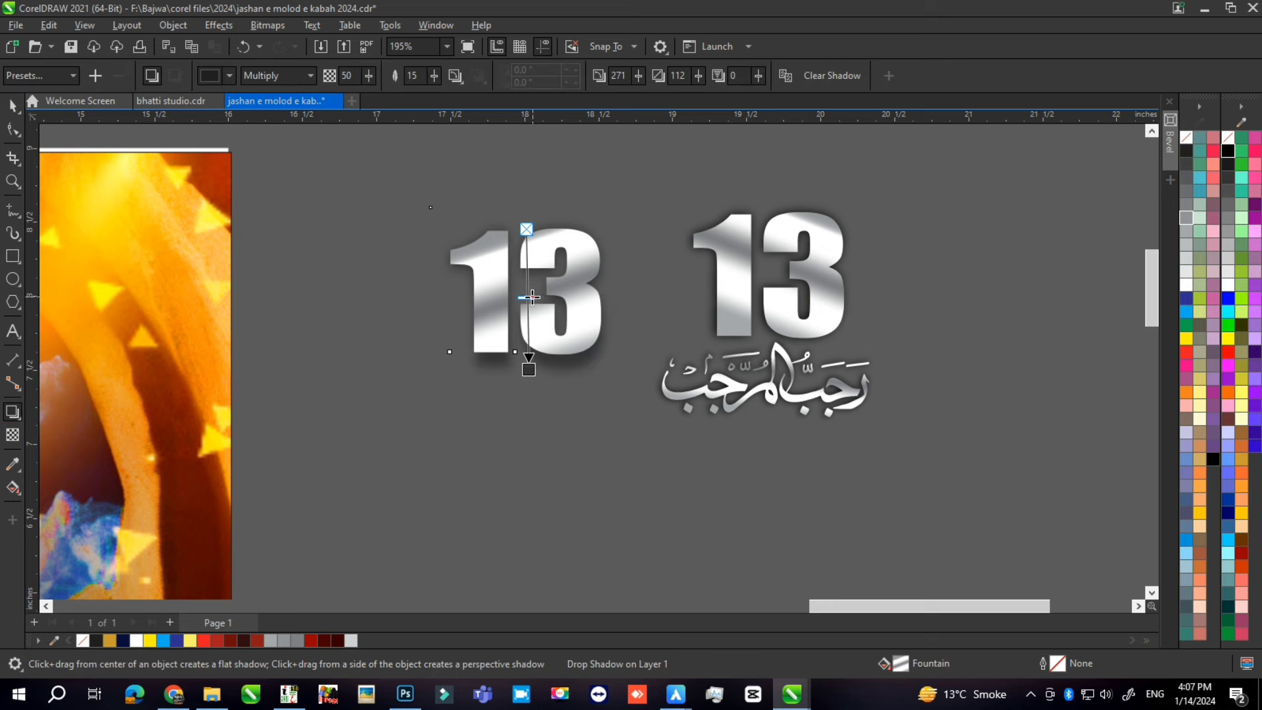
pyautogui.moveTo(532, 297); pyautogui.dragTo(528, 342)
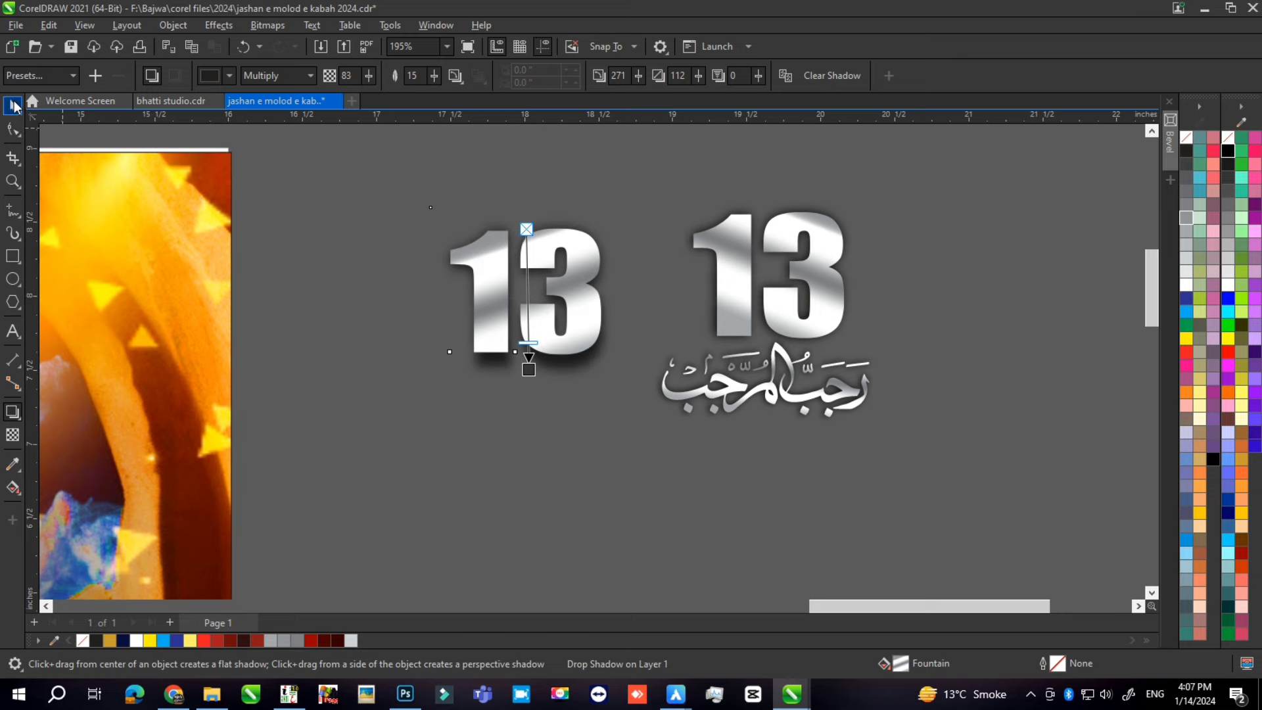
pyautogui.click(14, 106)
# Move the large gold calligraphy bitmap out of the ornate ring to the empty area left of the page
pyautogui.scroll(-3, 862, 263)
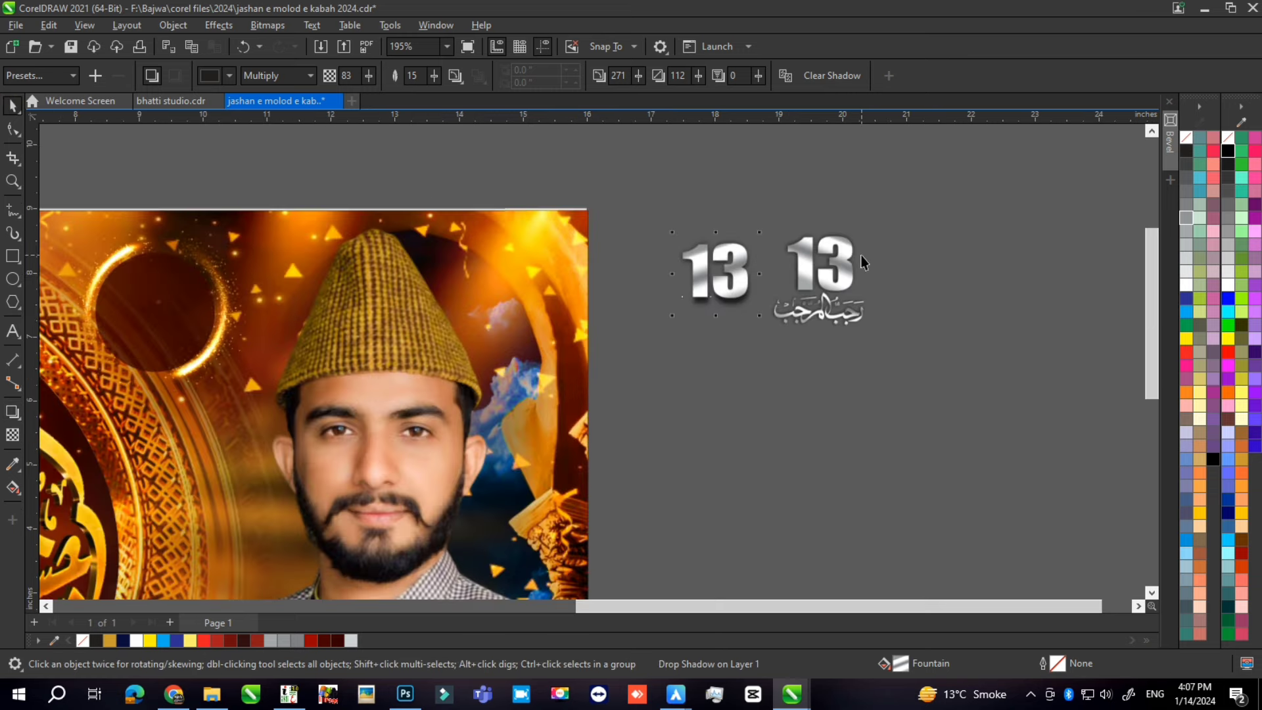
pyautogui.scroll(-4, 862, 263)
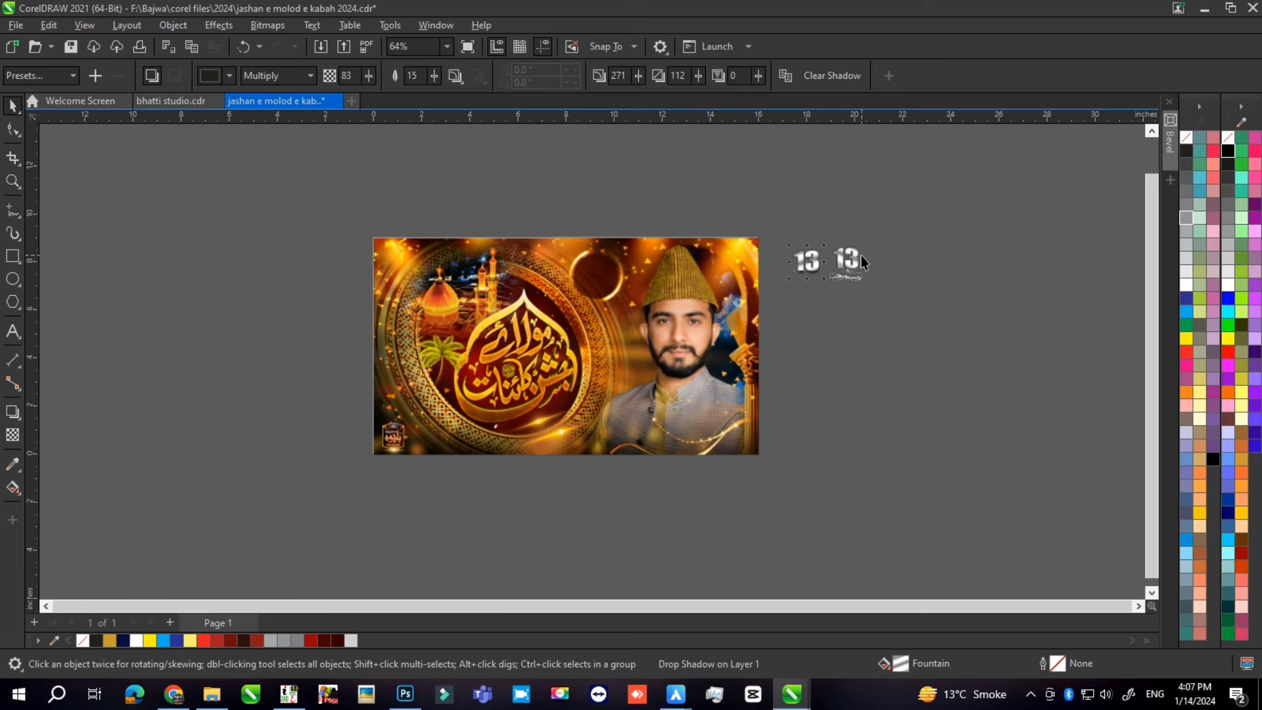
pyautogui.scroll(-2, 862, 263)
pyautogui.scroll(2, 398, 490)
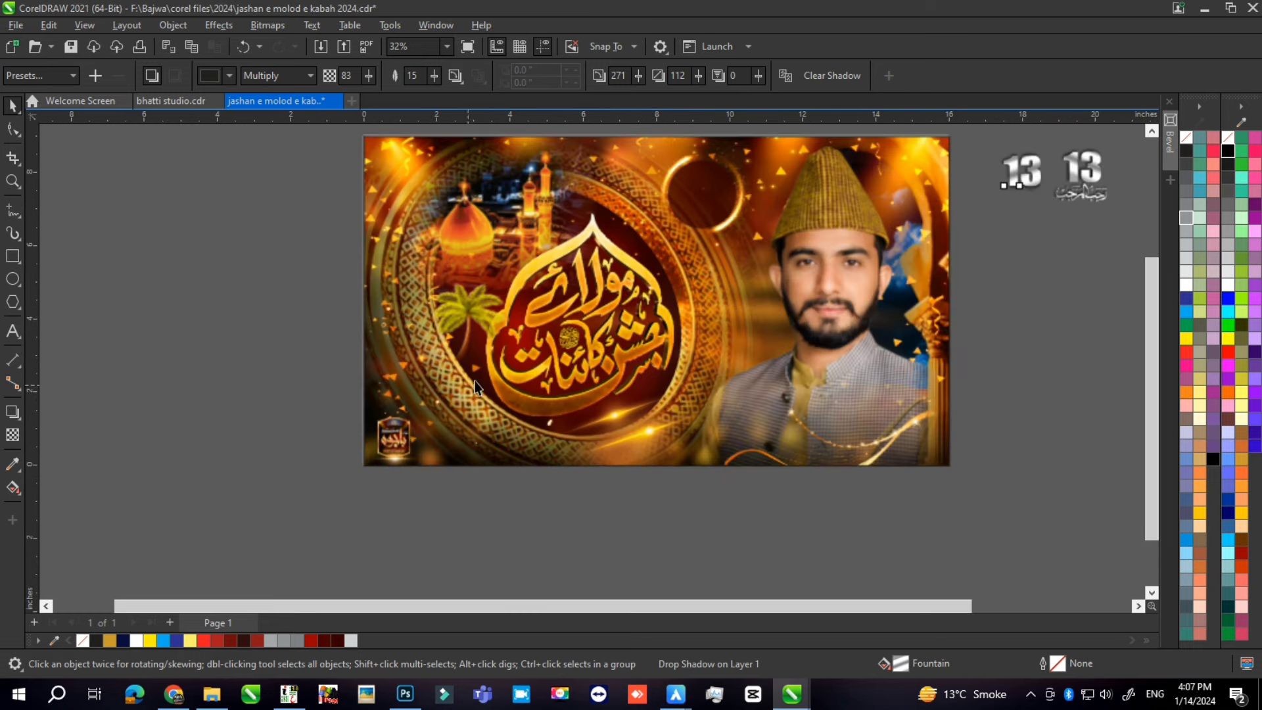
pyautogui.click(570, 372)
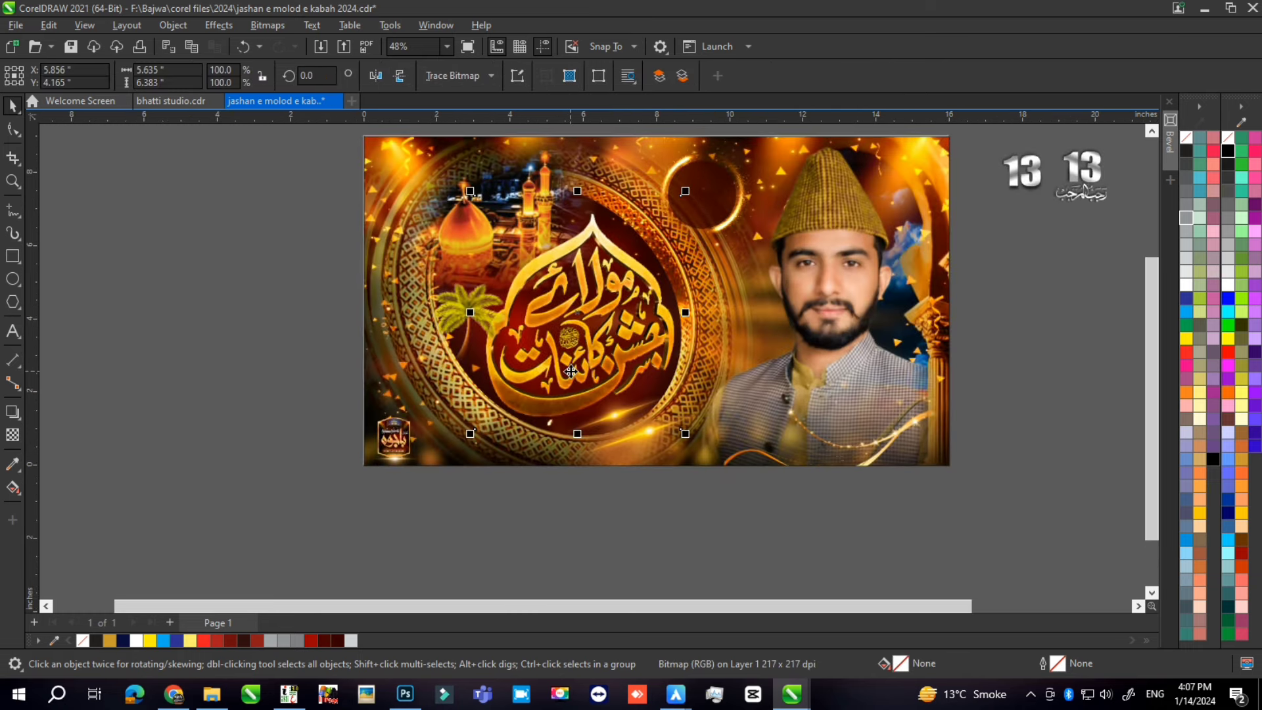
pyautogui.scroll(-2, 571, 371)
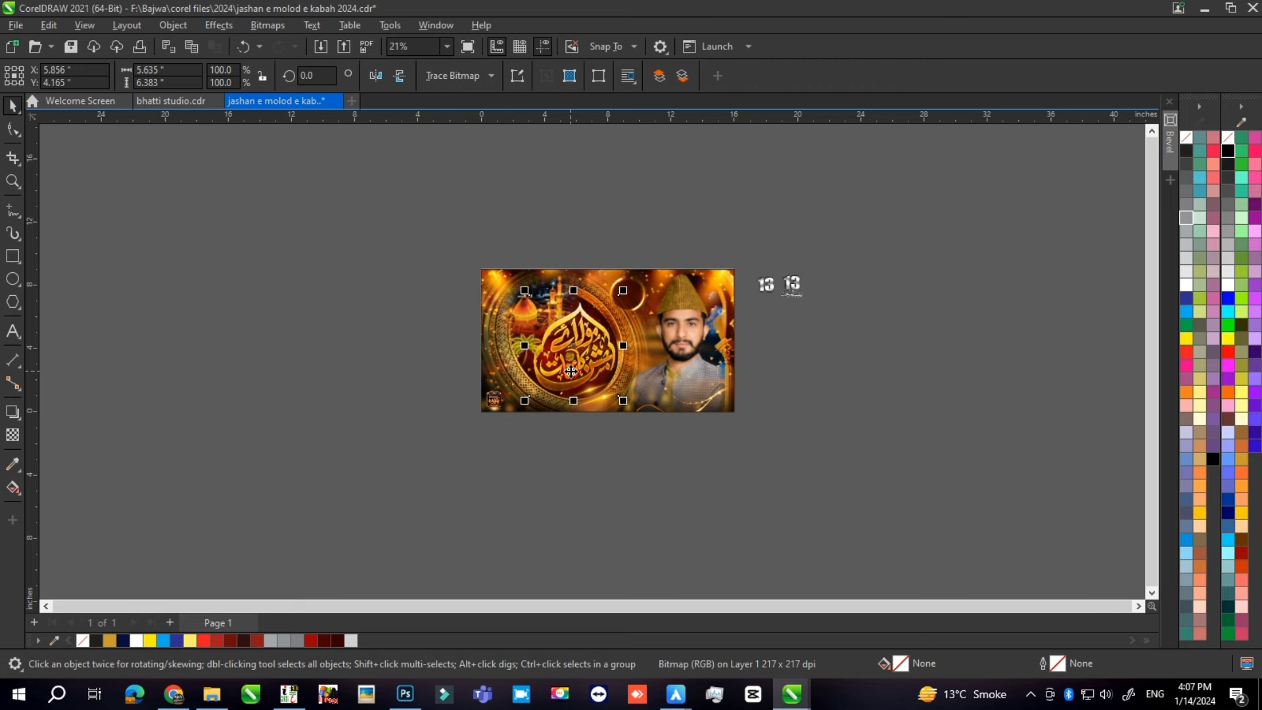
pyautogui.moveTo(571, 371); pyautogui.dragTo(296, 349)
# Move the palm tree bitmap off the design, placing it to the left of the gold calligraphy
pyautogui.scroll(1, 296, 350)
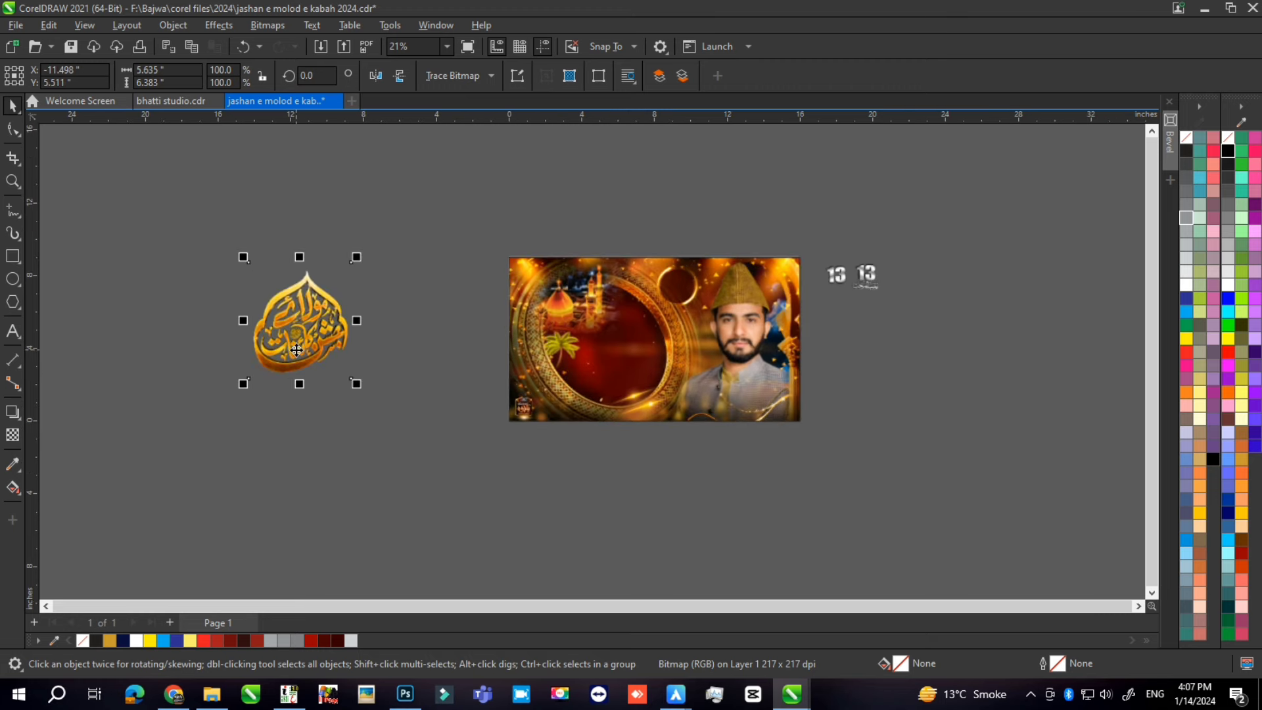
pyautogui.click(648, 406)
pyautogui.click(647, 406)
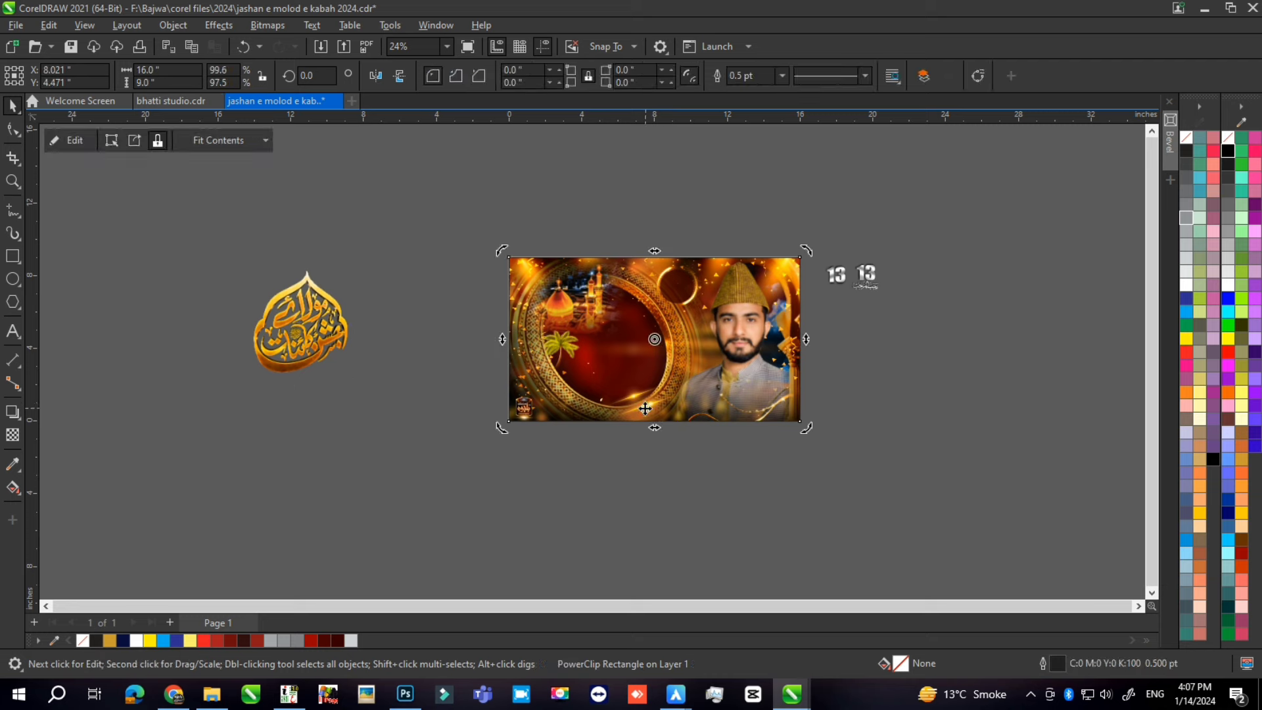
pyautogui.click(560, 361)
pyautogui.moveTo(462, 288); pyautogui.dragTo(618, 387)
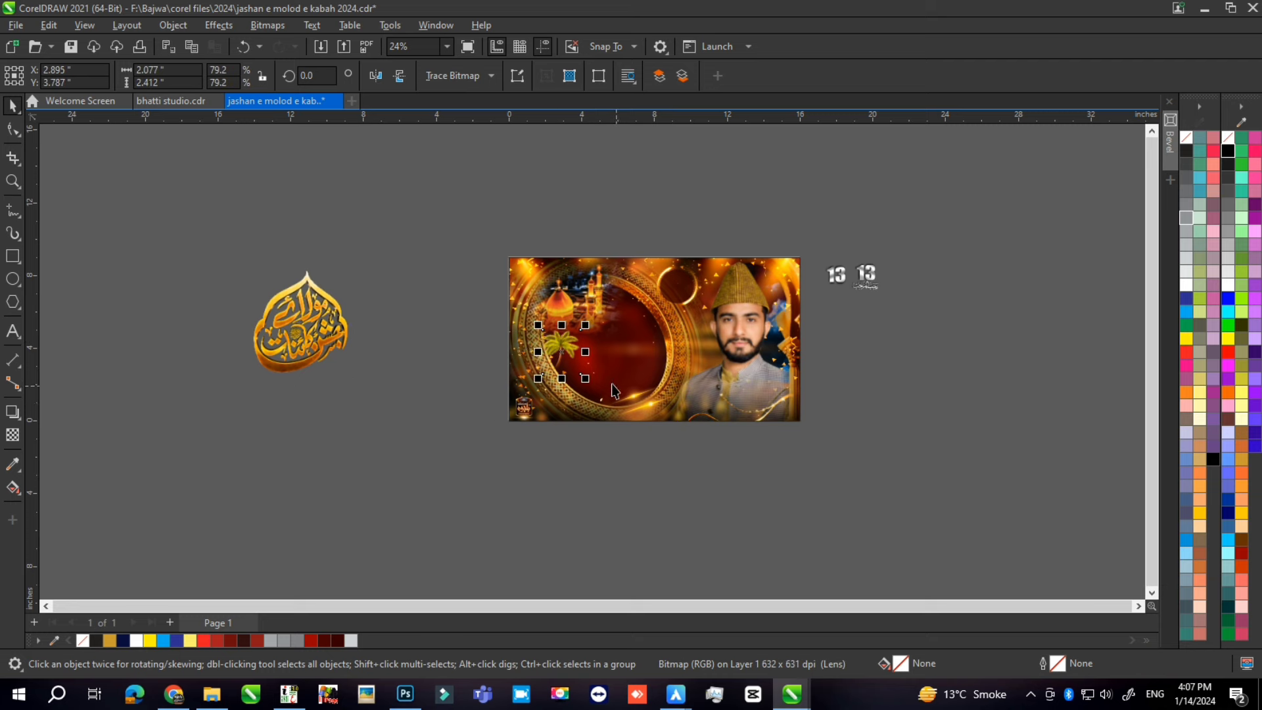
pyautogui.moveTo(559, 351); pyautogui.dragTo(177, 312)
# Examine the gold calligraphy's lettering and 3D edges up close, and the overall page layout without it
pyautogui.scroll(1, 156, 284)
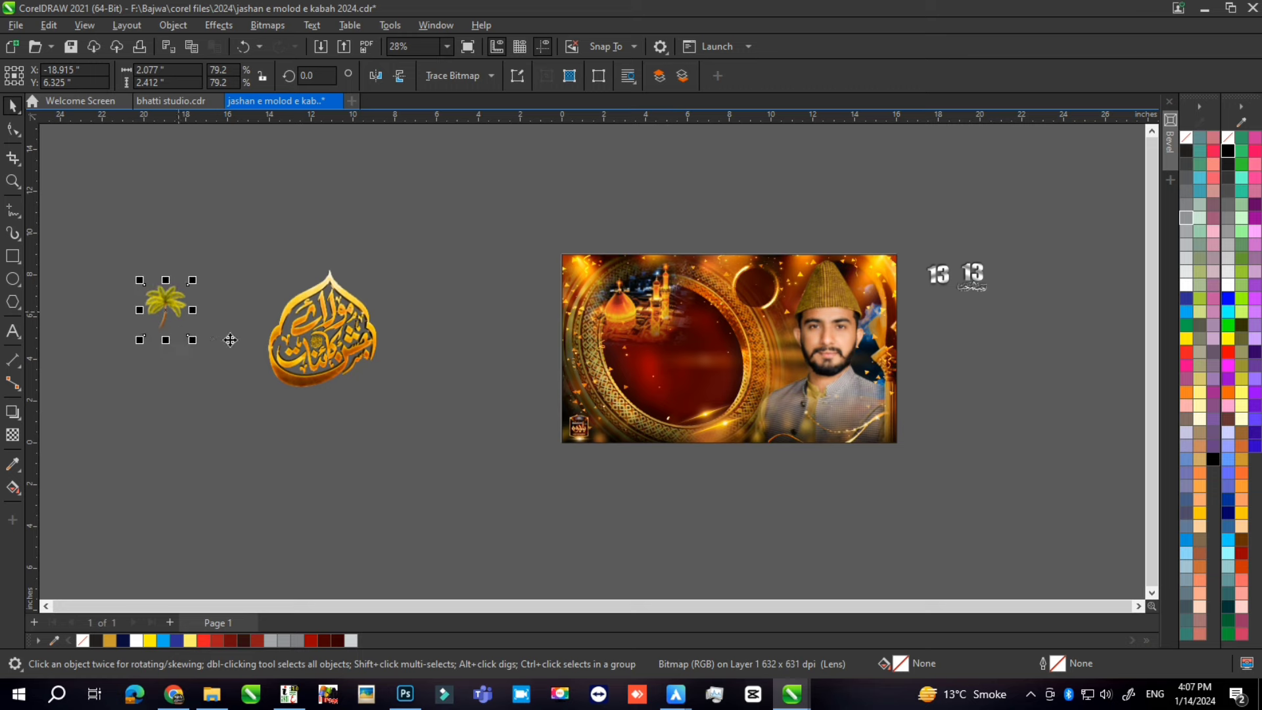
pyautogui.scroll(2, 275, 320)
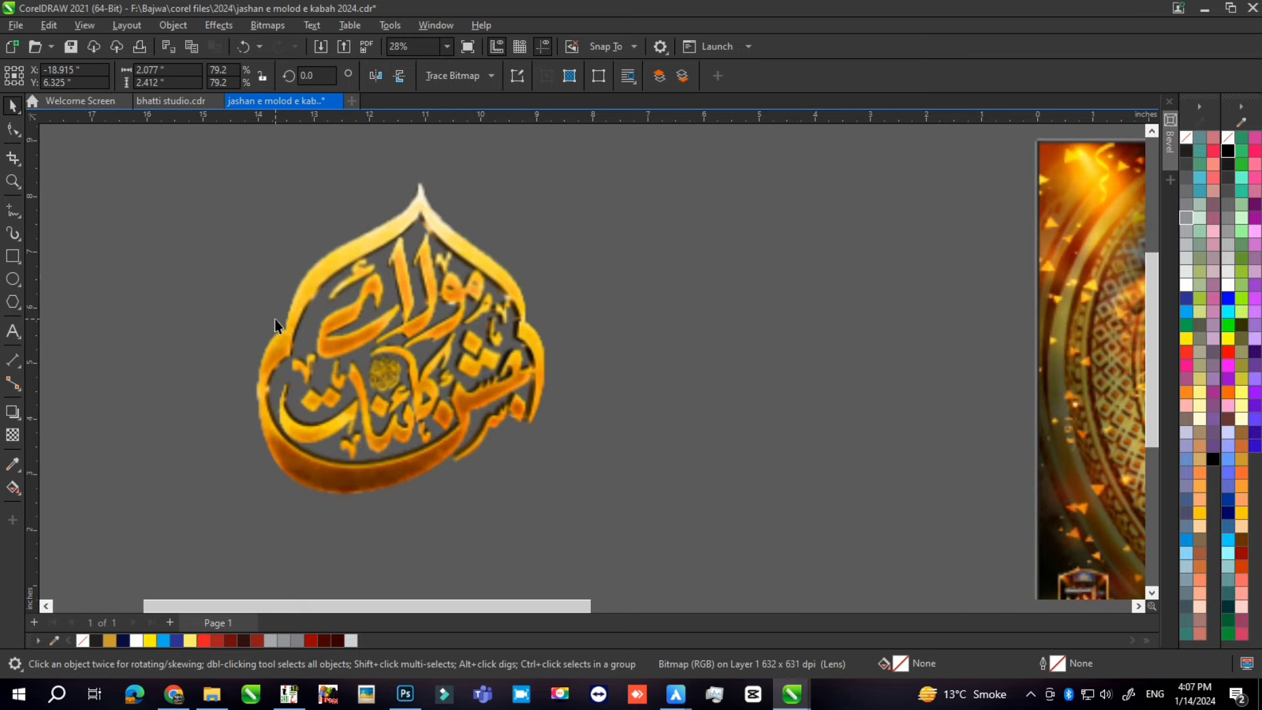
pyautogui.scroll(2, 275, 325)
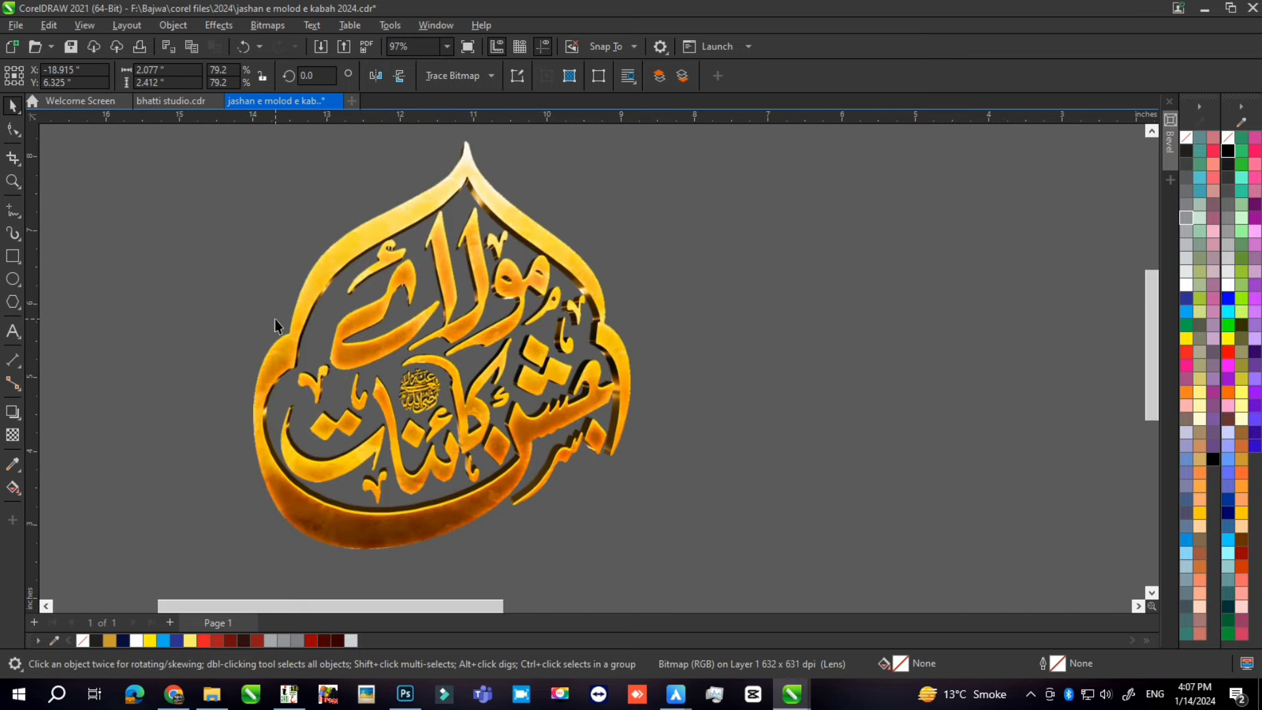
pyautogui.scroll(2, 421, 348)
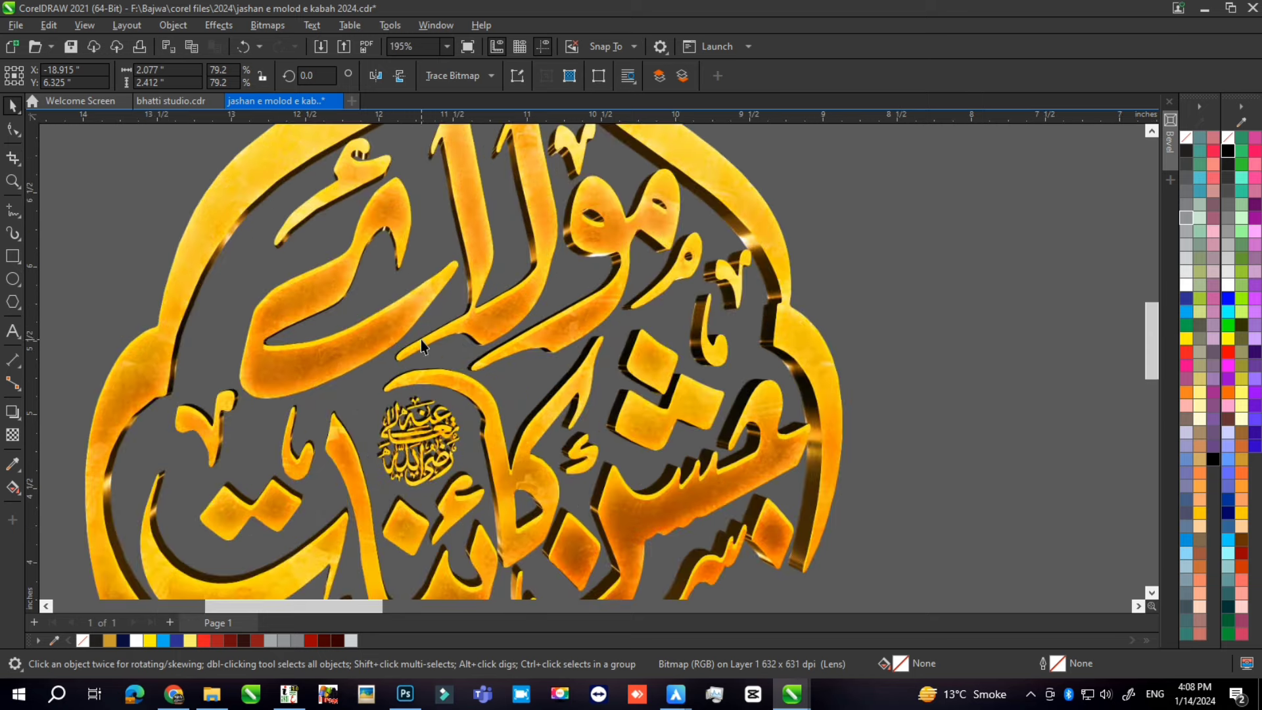
pyautogui.scroll(2, 657, 192)
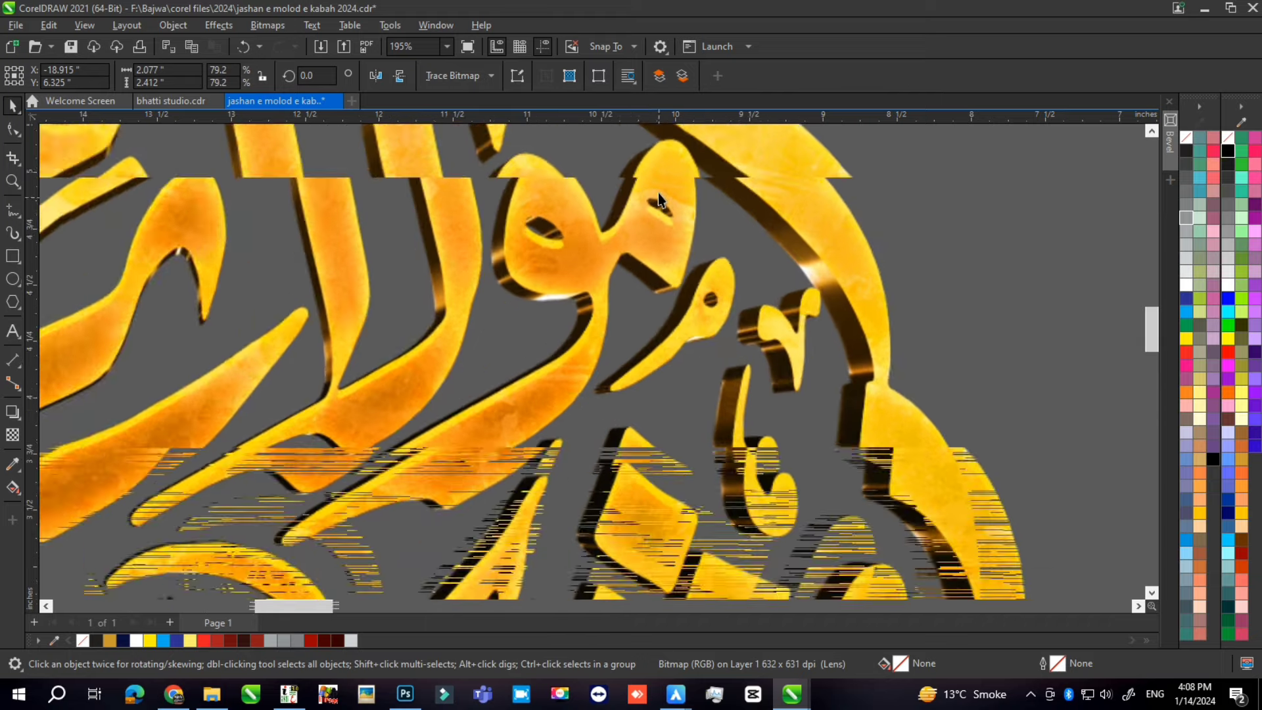
pyautogui.scroll(-1, 657, 192)
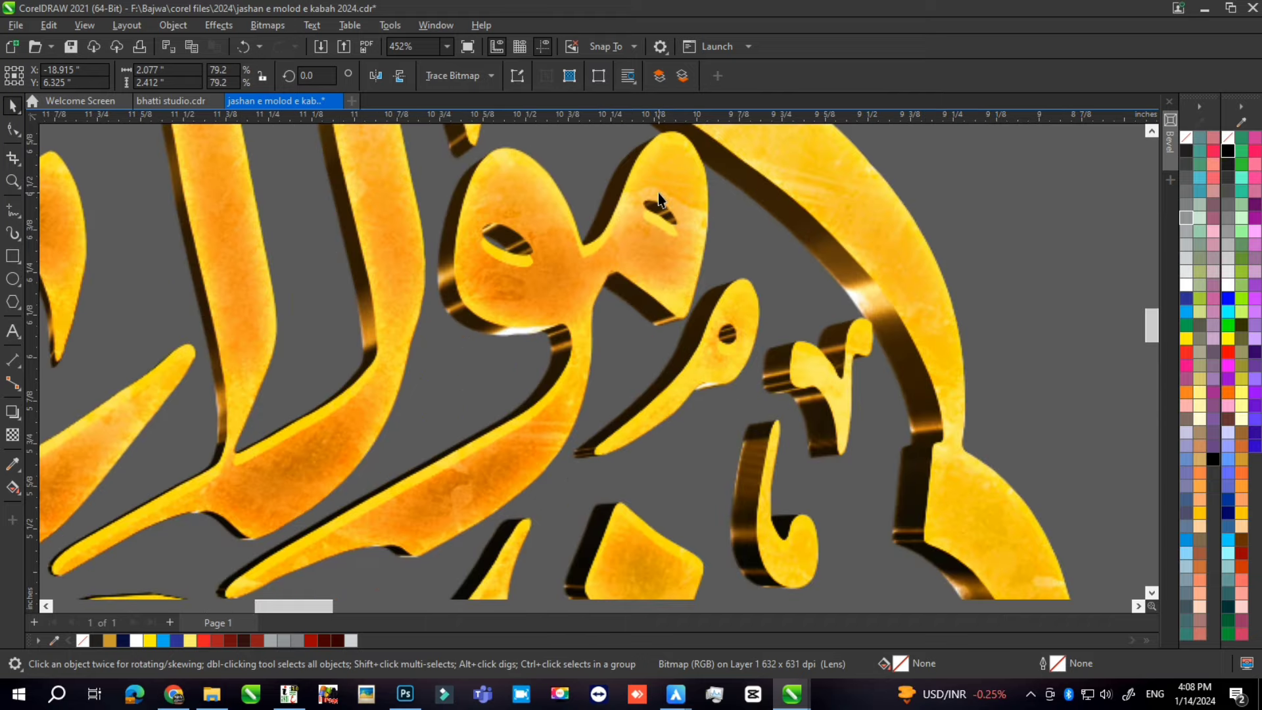
pyautogui.scroll(-1, 362, 249)
pyautogui.scroll(-1, 398, 233)
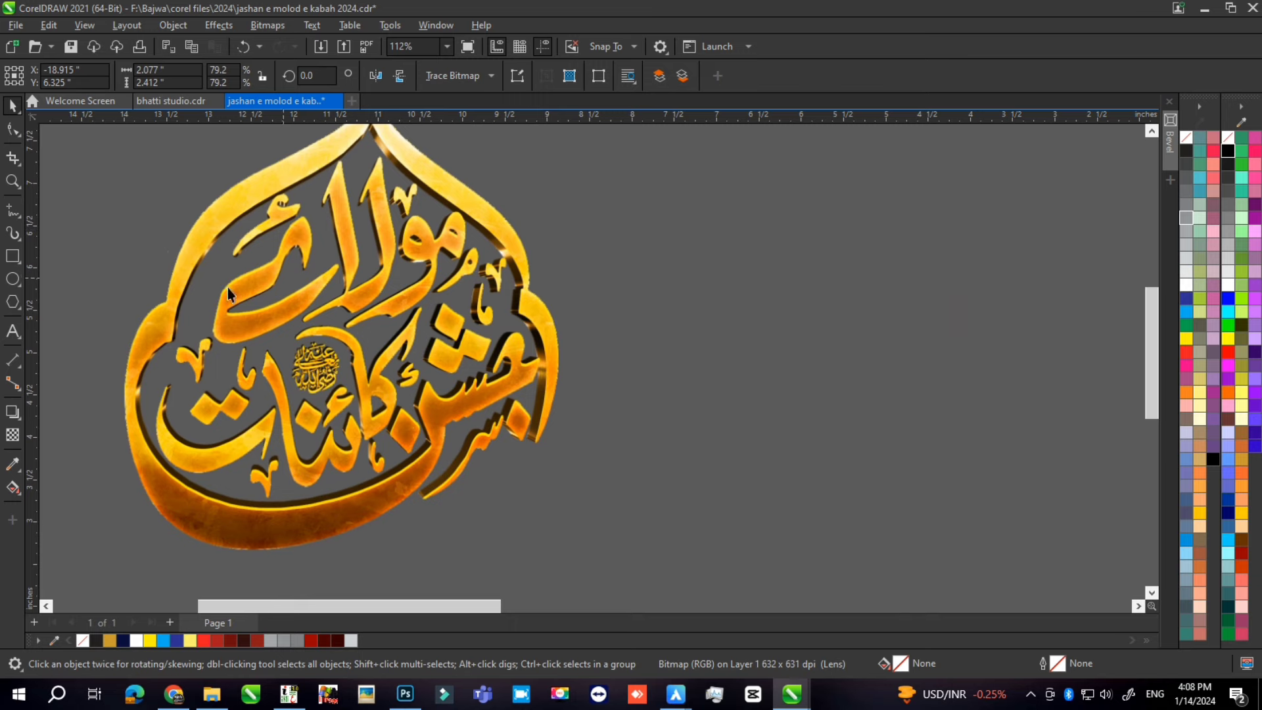
pyautogui.scroll(-1, 115, 292)
pyautogui.scroll(-1, 115, 292)
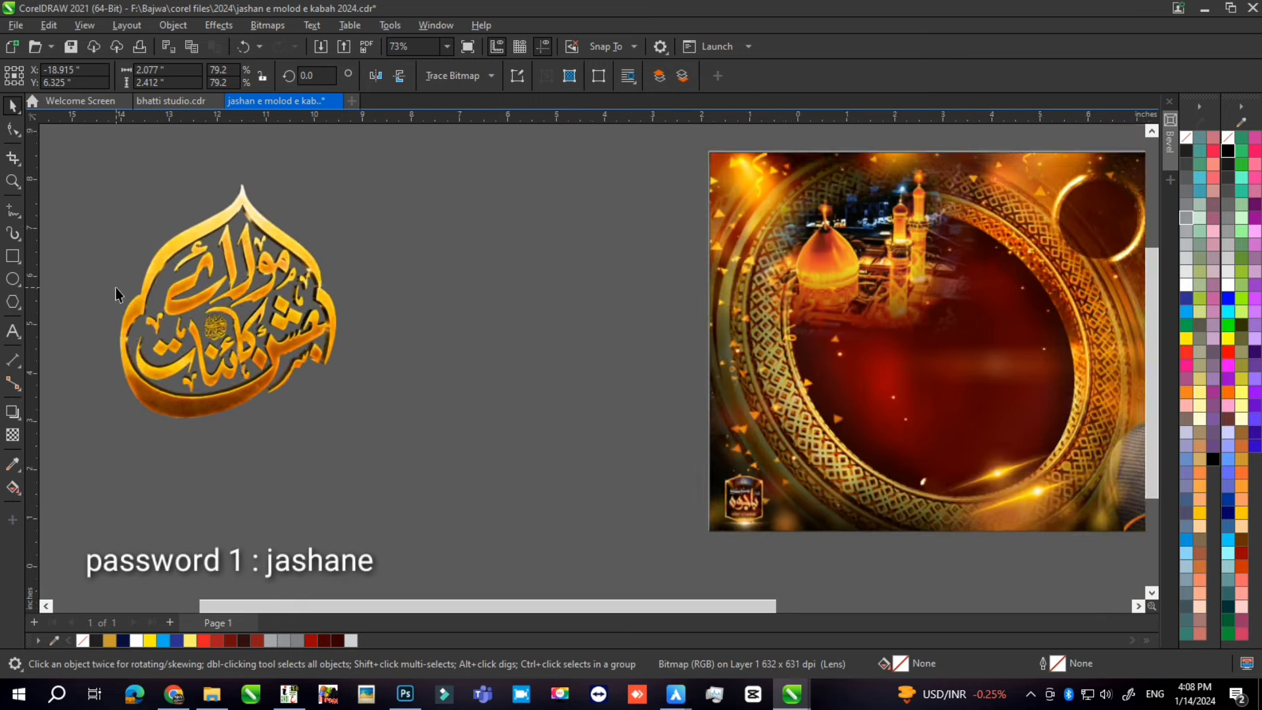
pyautogui.scroll(-1, 116, 289)
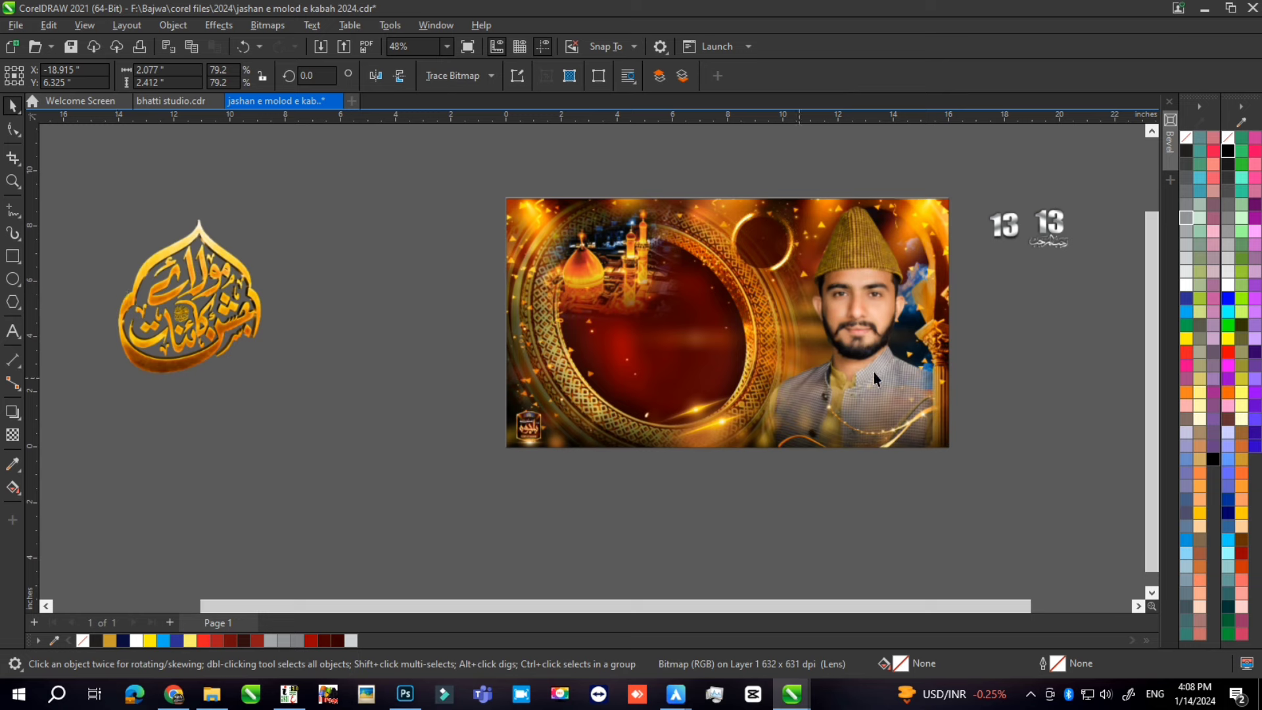
# Open the contents of the poster's main PowerClip rectangle for editing
pyautogui.scroll(1, 972, 305)
pyautogui.click(869, 314)
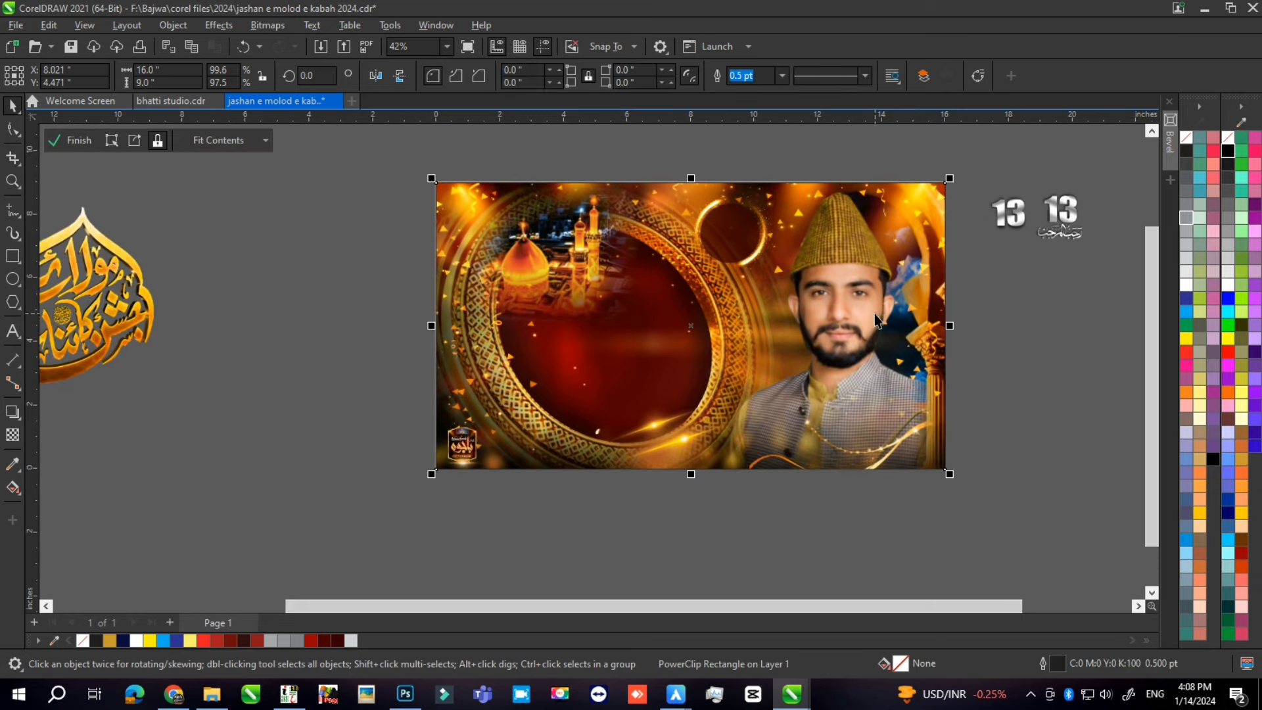
pyautogui.doubleClick(875, 314)
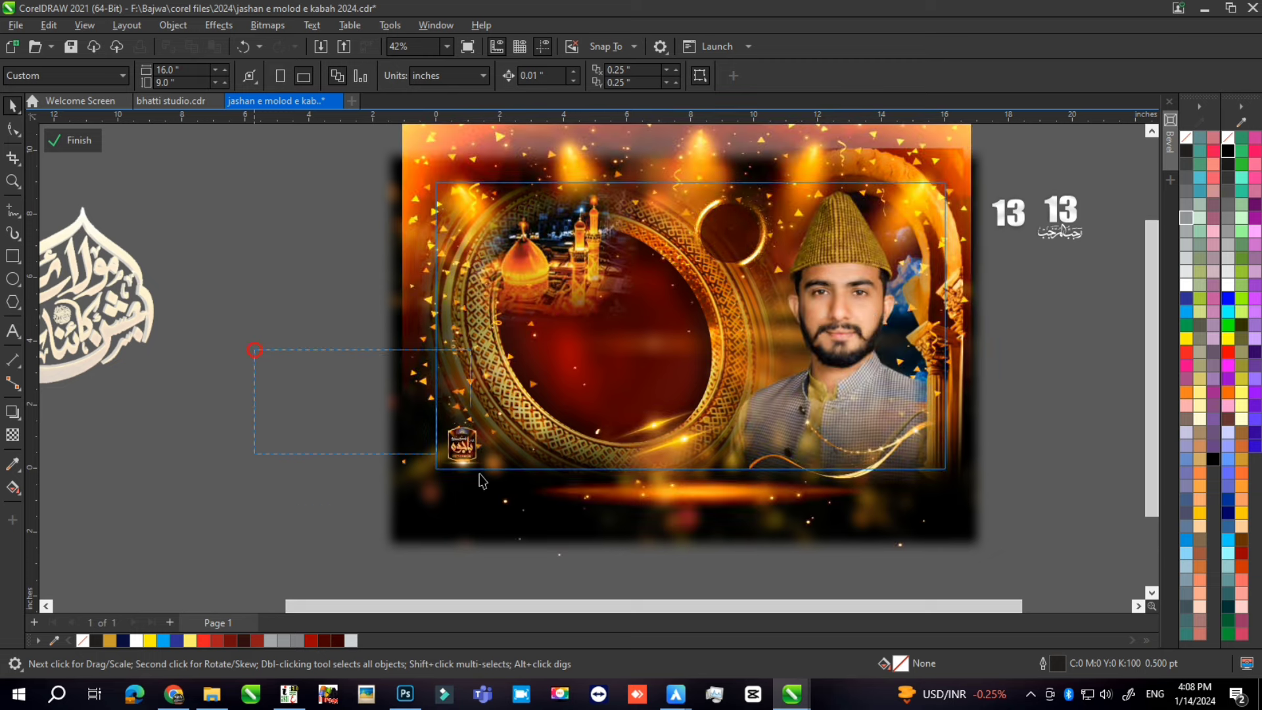
# Move the small badge bitmap from the poster's lower-left corner to below the palm tree and inspect it up close
pyautogui.click(623, 322)
pyautogui.scroll(-2, 623, 322)
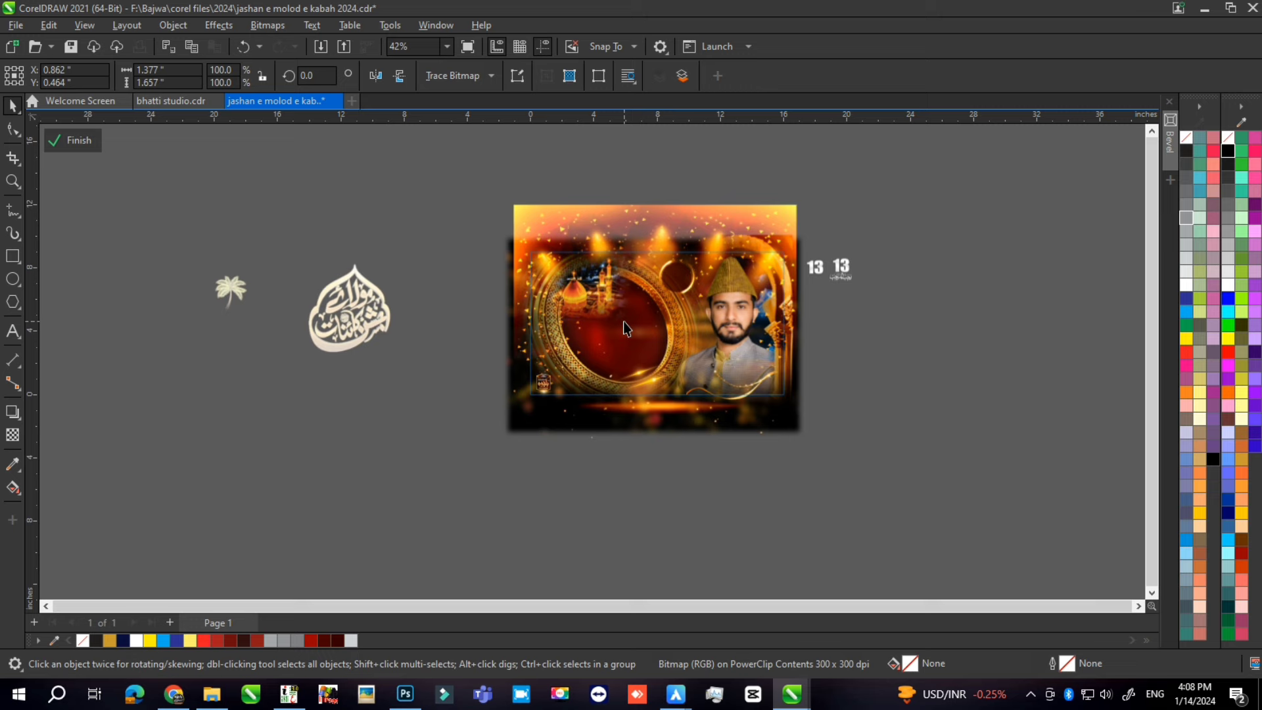
pyautogui.moveTo(543, 383); pyautogui.dragTo(225, 339)
pyautogui.scroll(3, 226, 339)
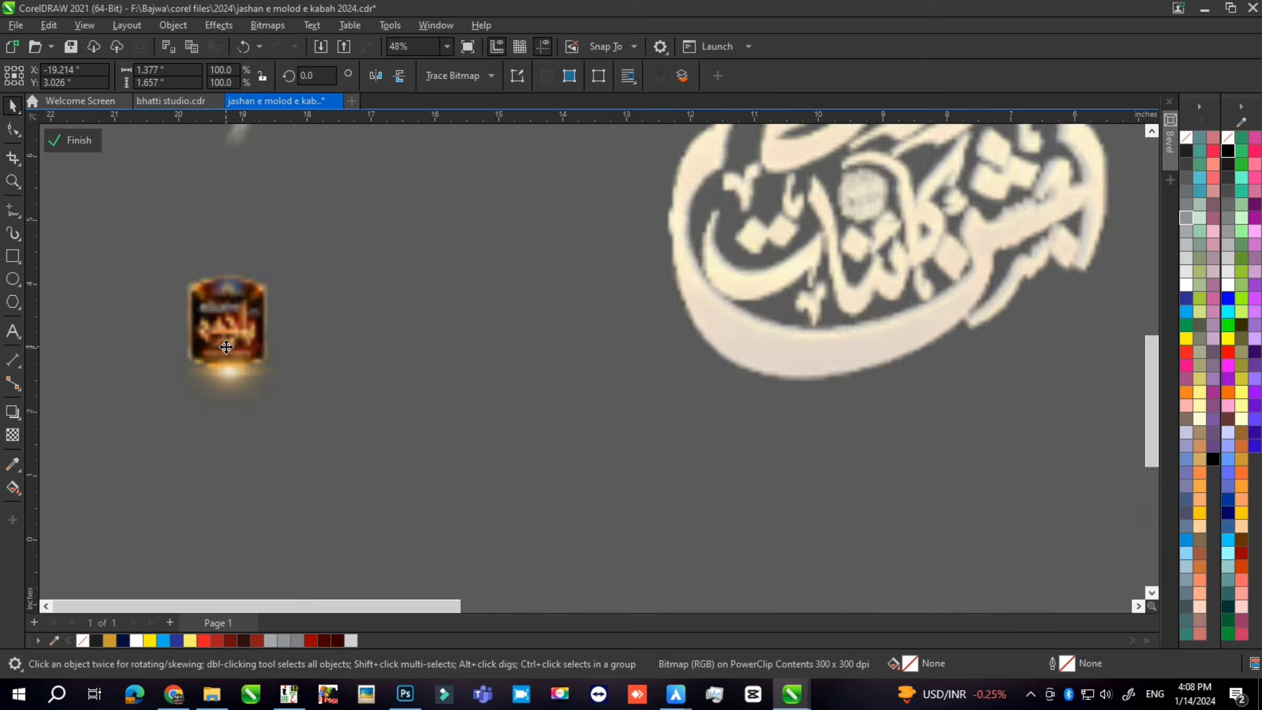
pyautogui.scroll(3, 226, 346)
pyautogui.scroll(-3, 226, 346)
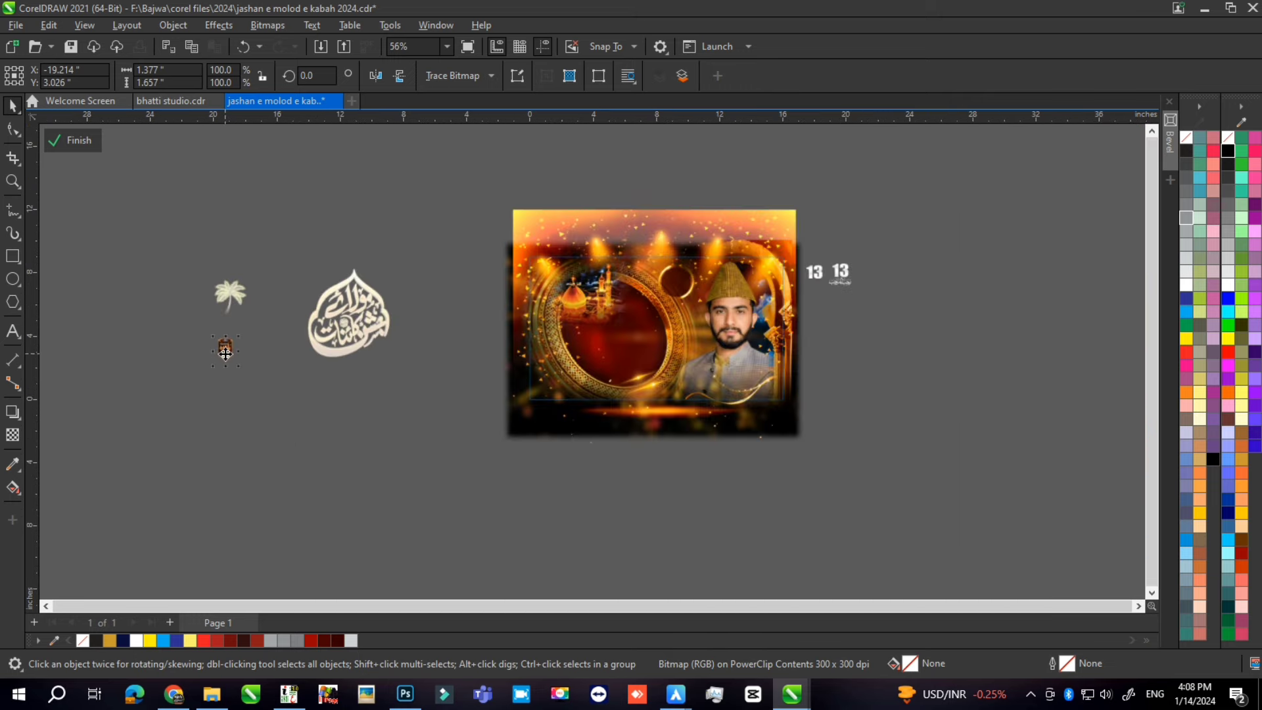
pyautogui.scroll(2, 711, 277)
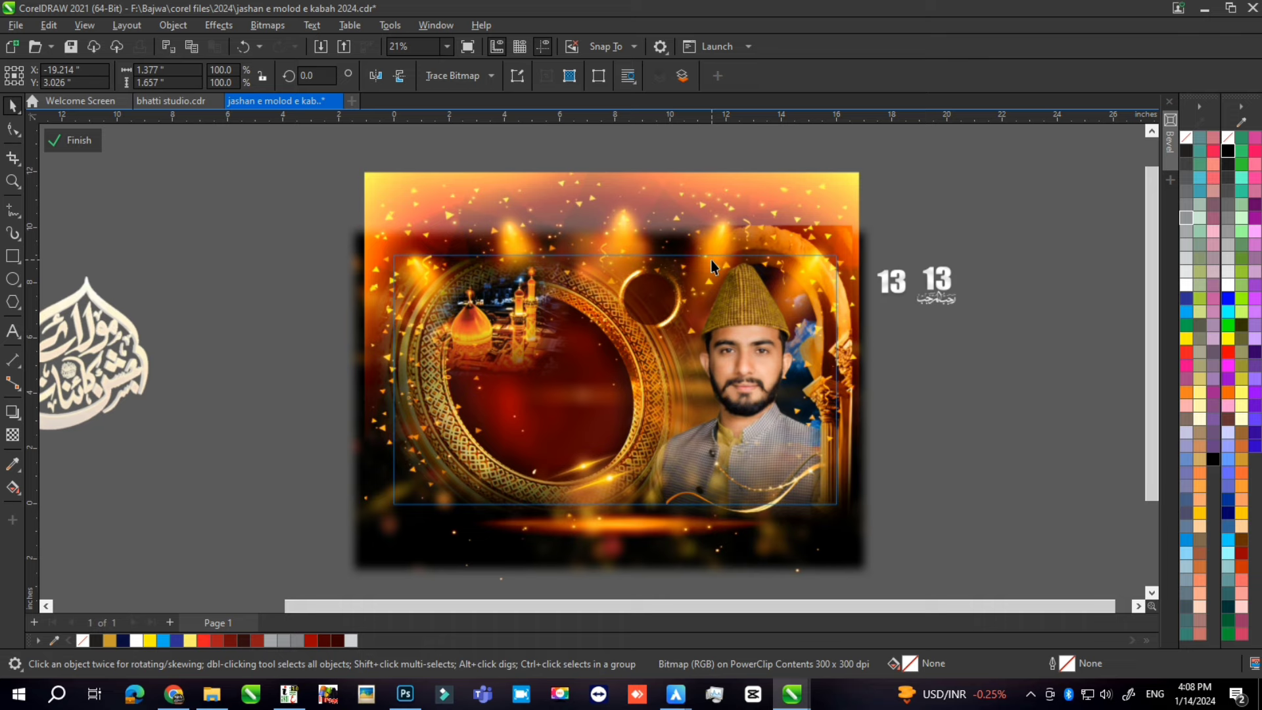
# Move the small glowing gold ring together with its dark red circle off the poster to the empty area on its right
pyautogui.moveTo(764, 144); pyautogui.dragTo(894, 328)
pyautogui.scroll(-2, 572, 361)
pyautogui.scroll(2, 1073, 309)
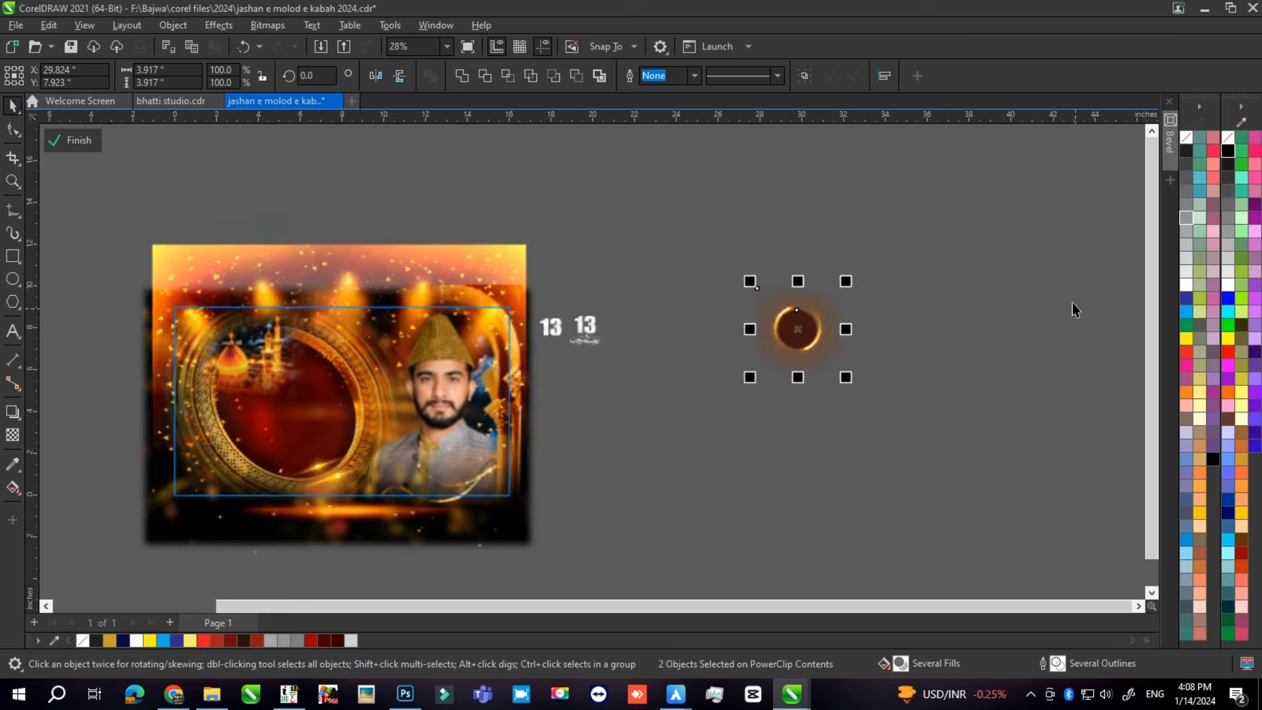
pyautogui.scroll(1, 1071, 308)
pyautogui.click(1071, 307)
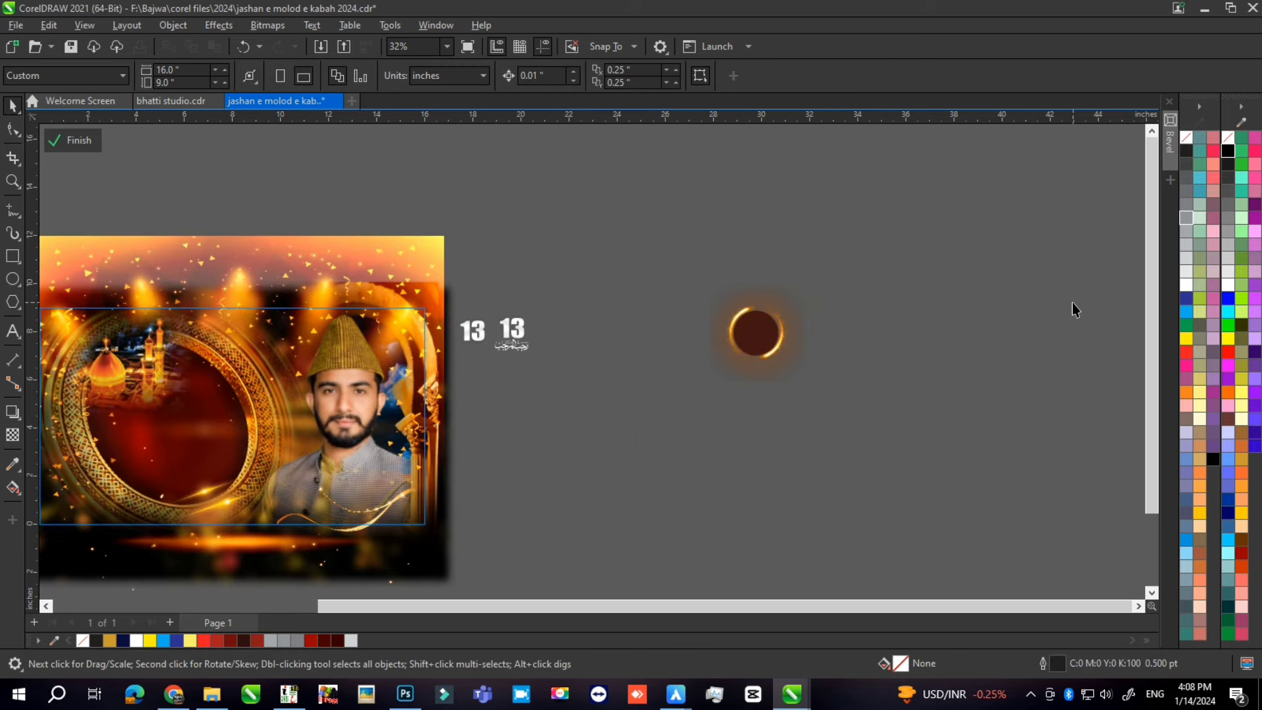
# Separate the dark red circle from the glowing gold ring by moving it to the ring's right
pyautogui.moveTo(719, 375); pyautogui.dragTo(721, 378)
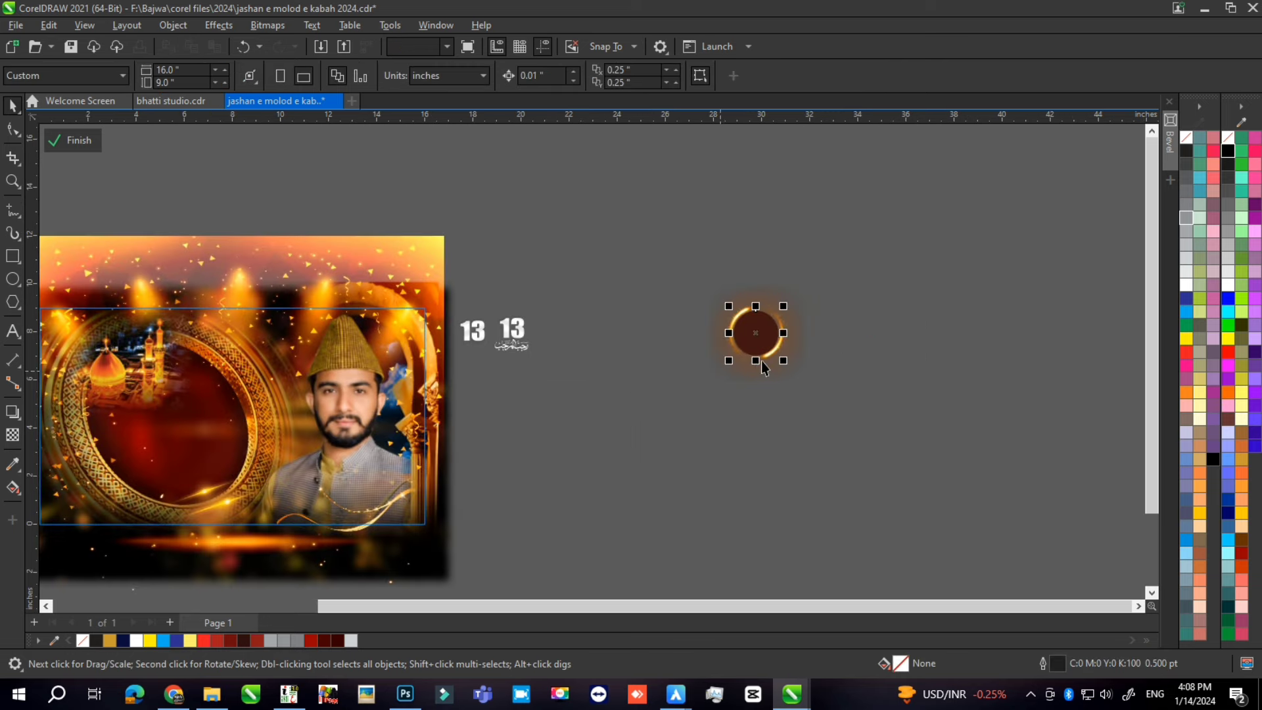
pyautogui.moveTo(756, 335); pyautogui.dragTo(879, 338)
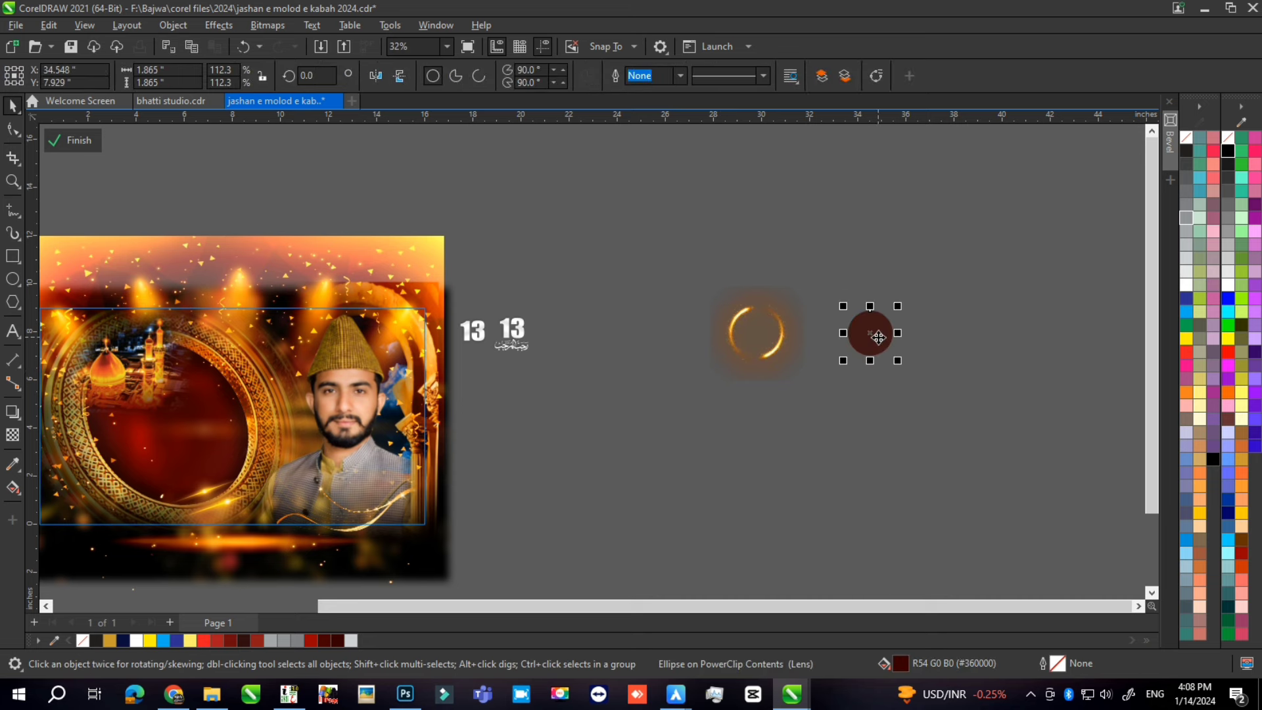
pyautogui.scroll(-1, 879, 336)
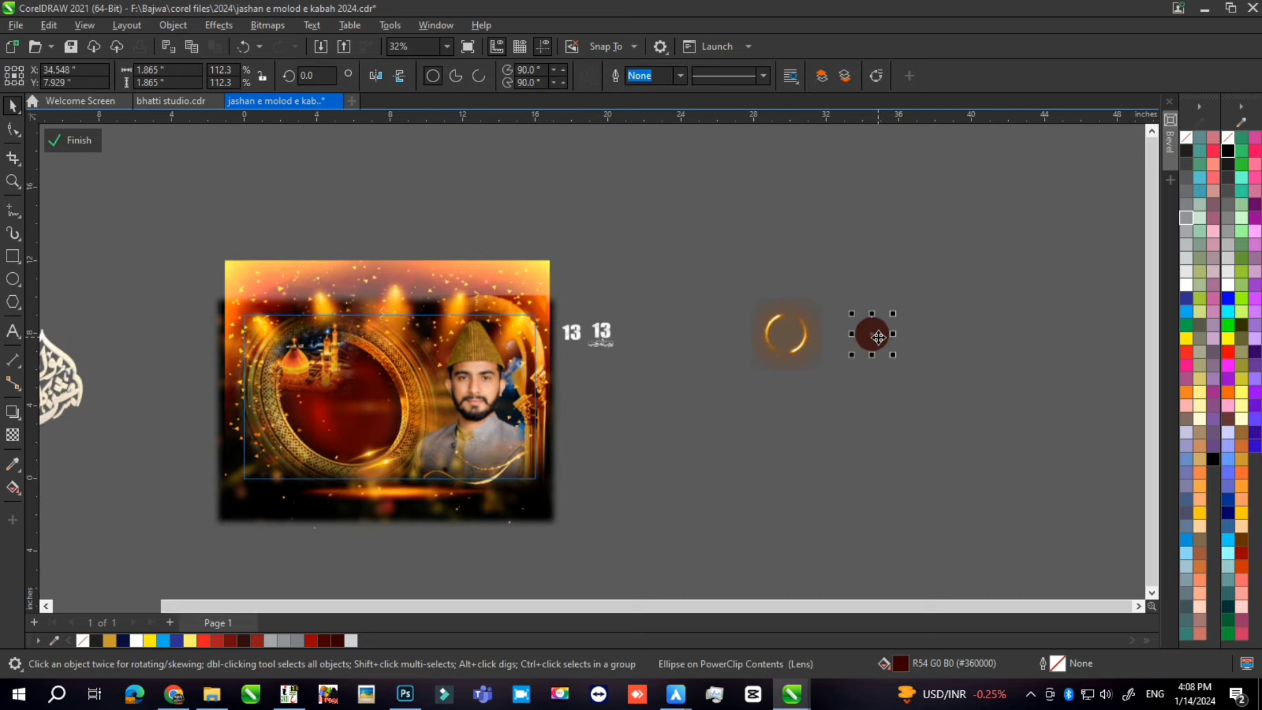
# Move the gold swirl ribbon bitmap off the portrait's lower part, placing it below the dark red circle
pyautogui.scroll(1, 441, 496)
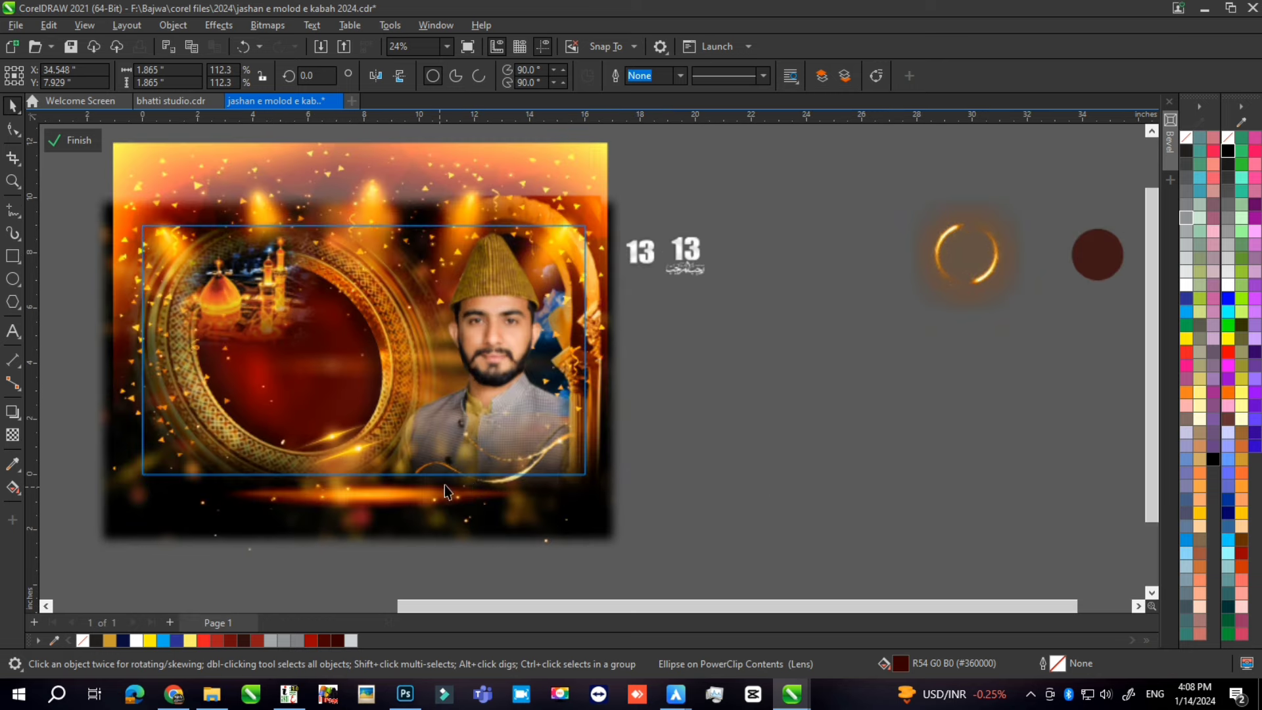
pyautogui.click(551, 446)
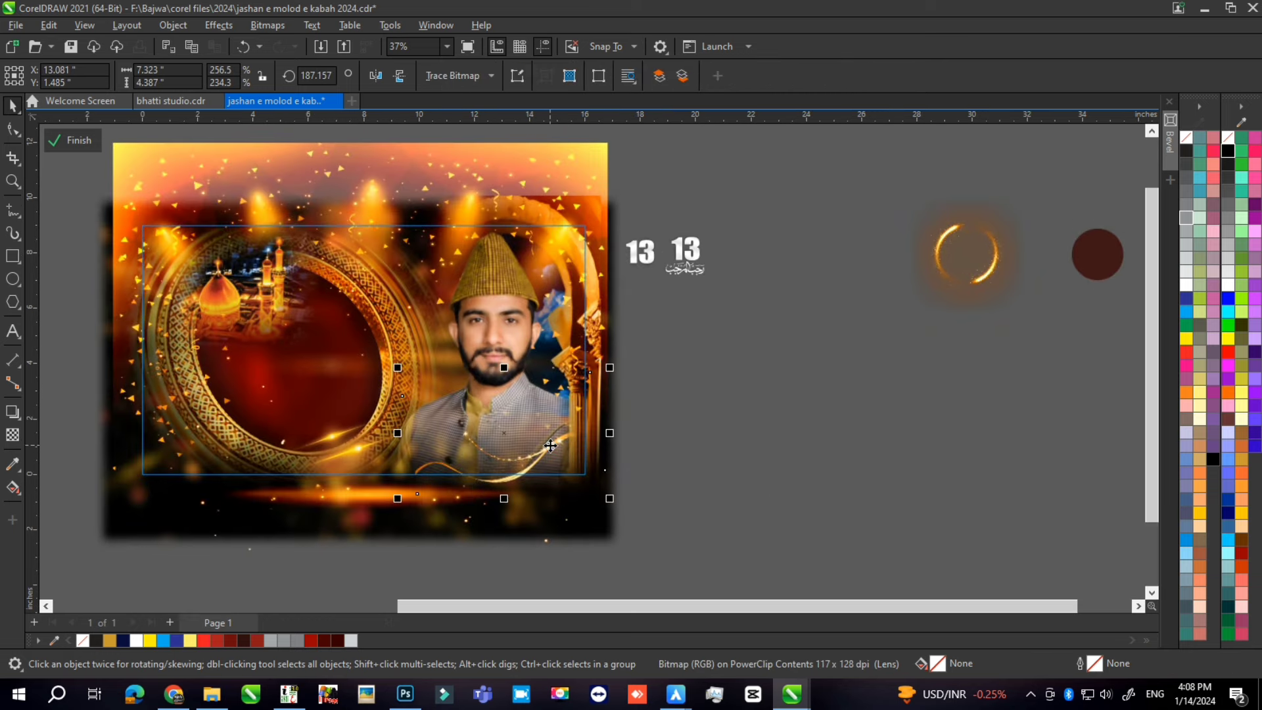
pyautogui.moveTo(551, 446); pyautogui.dragTo(982, 427)
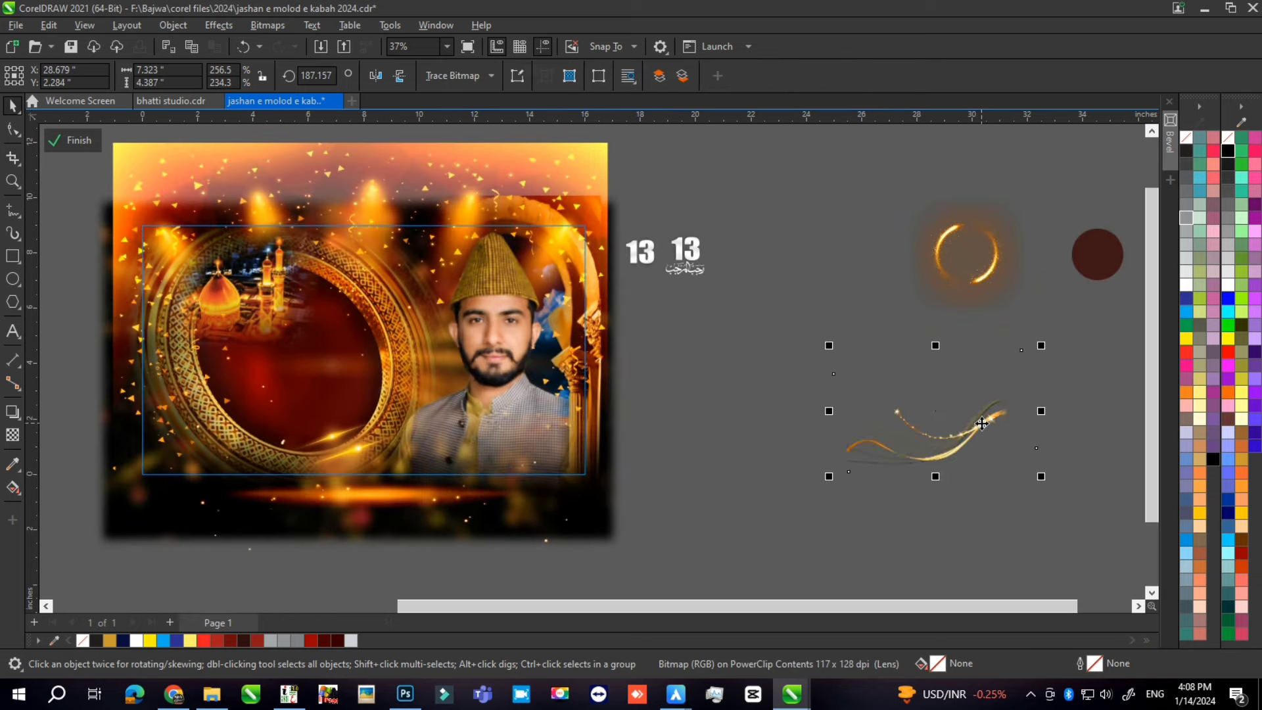
pyautogui.scroll(-1, 392, 401)
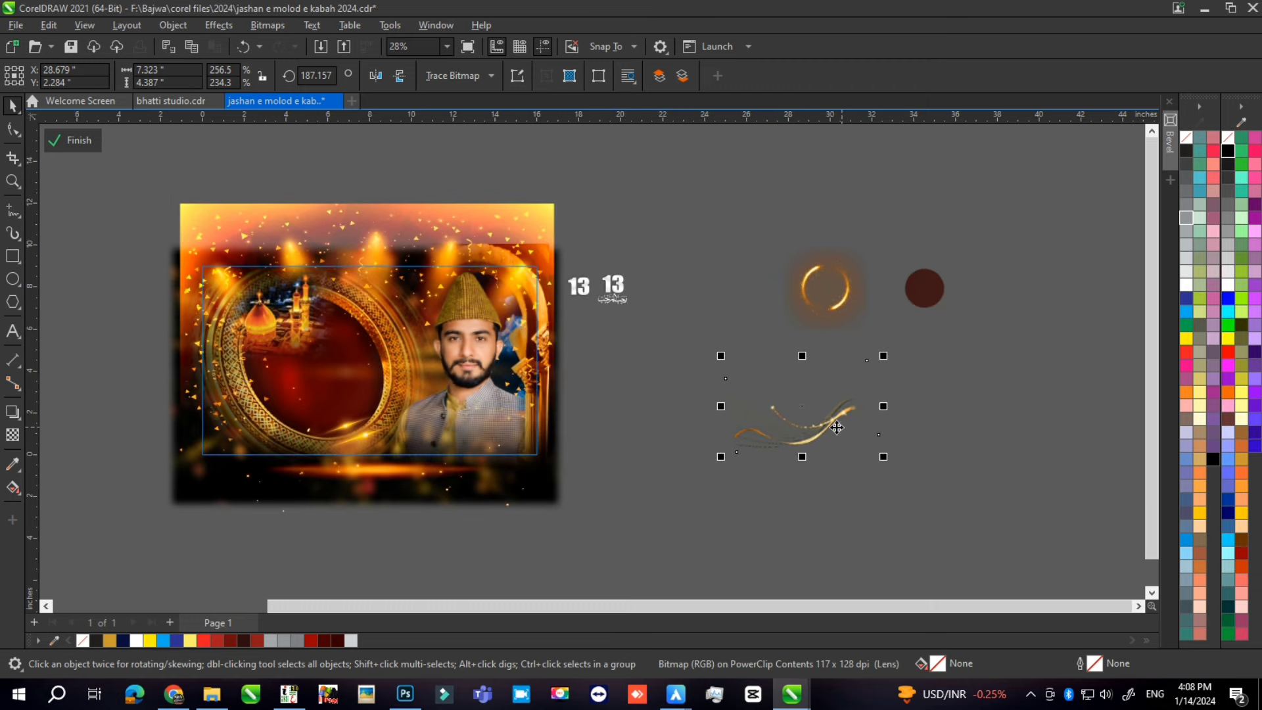
pyautogui.moveTo(840, 427); pyautogui.dragTo(986, 385)
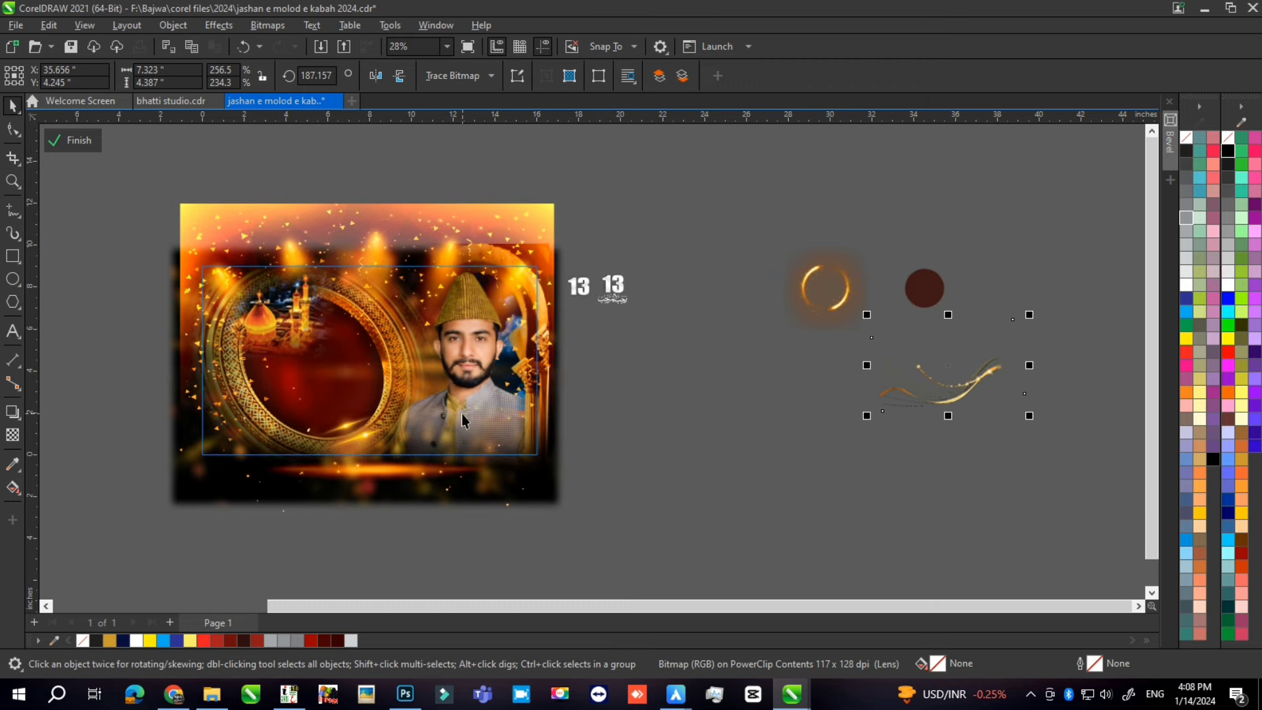
# Move the portrait bitmap of the man in the cap off the poster, placing it right of the gold swirl
pyautogui.click(464, 385)
pyautogui.scroll(-1, 464, 385)
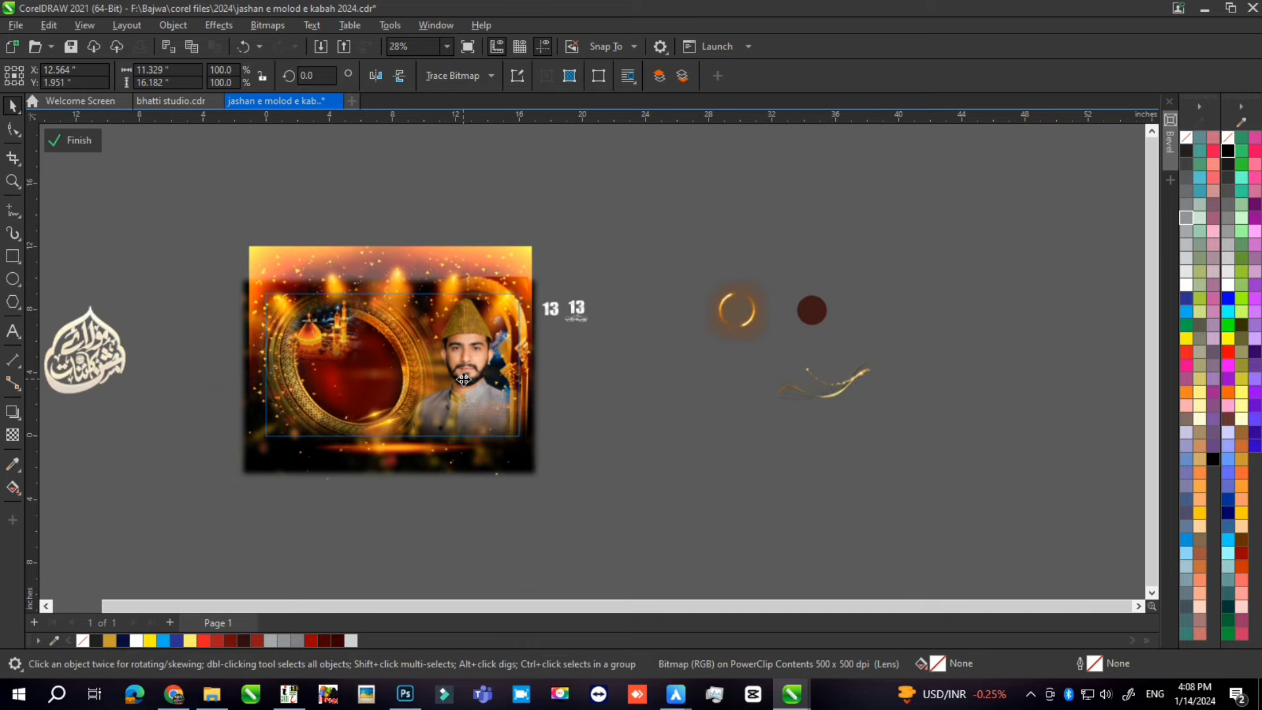
pyautogui.moveTo(469, 395); pyautogui.dragTo(927, 361)
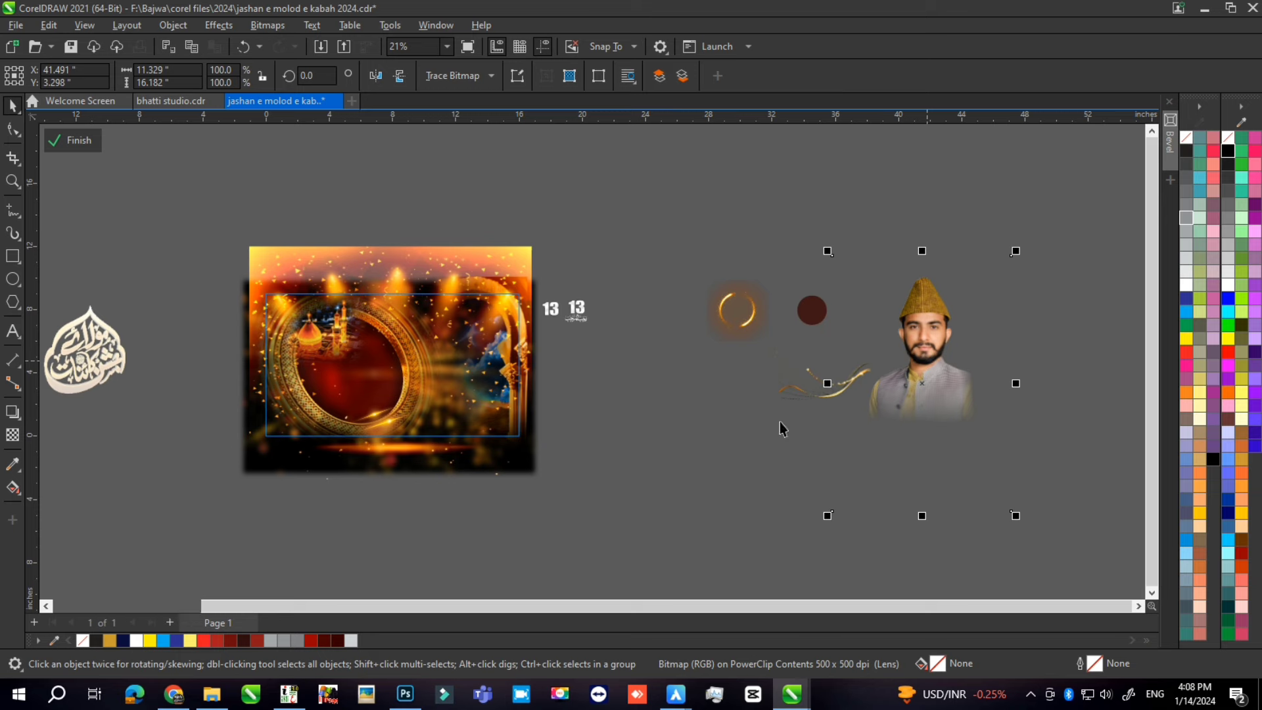
# Move the spotlight and gold particle overlay bitmap off the poster to the far left of the palm tree
pyautogui.scroll(2, 257, 399)
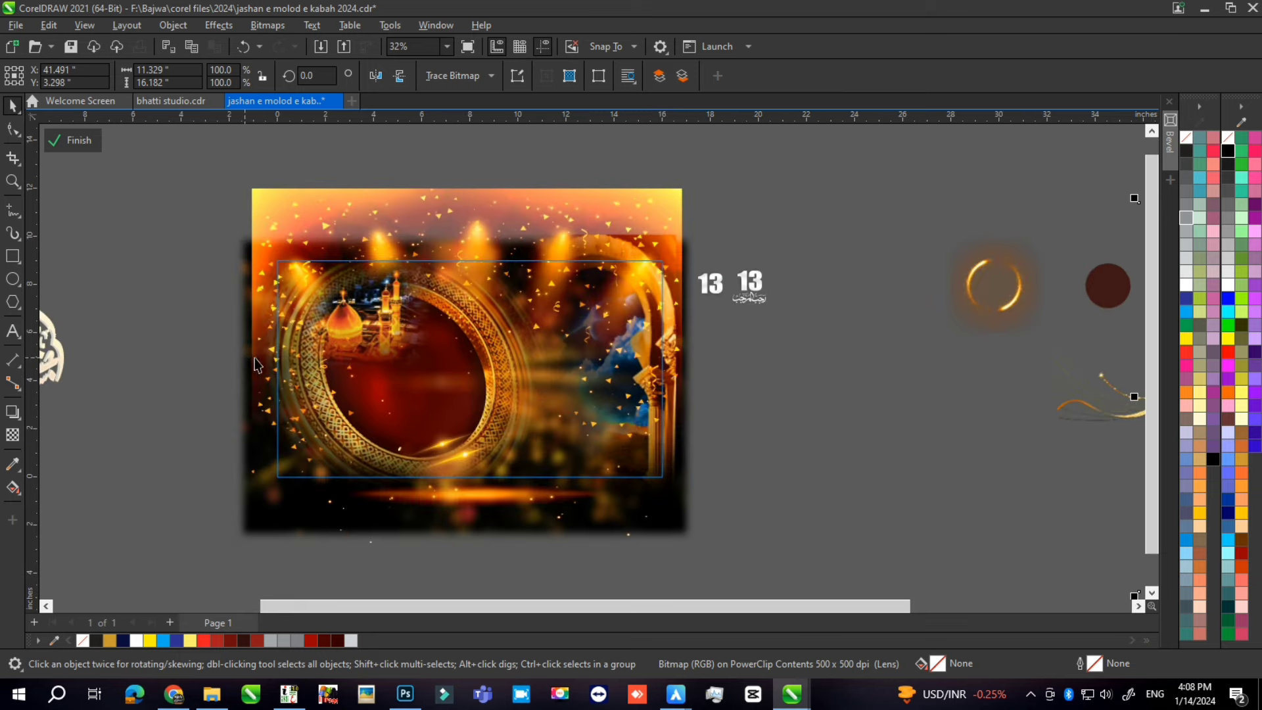
pyautogui.scroll(-1, 409, 372)
pyautogui.scroll(1, 203, 244)
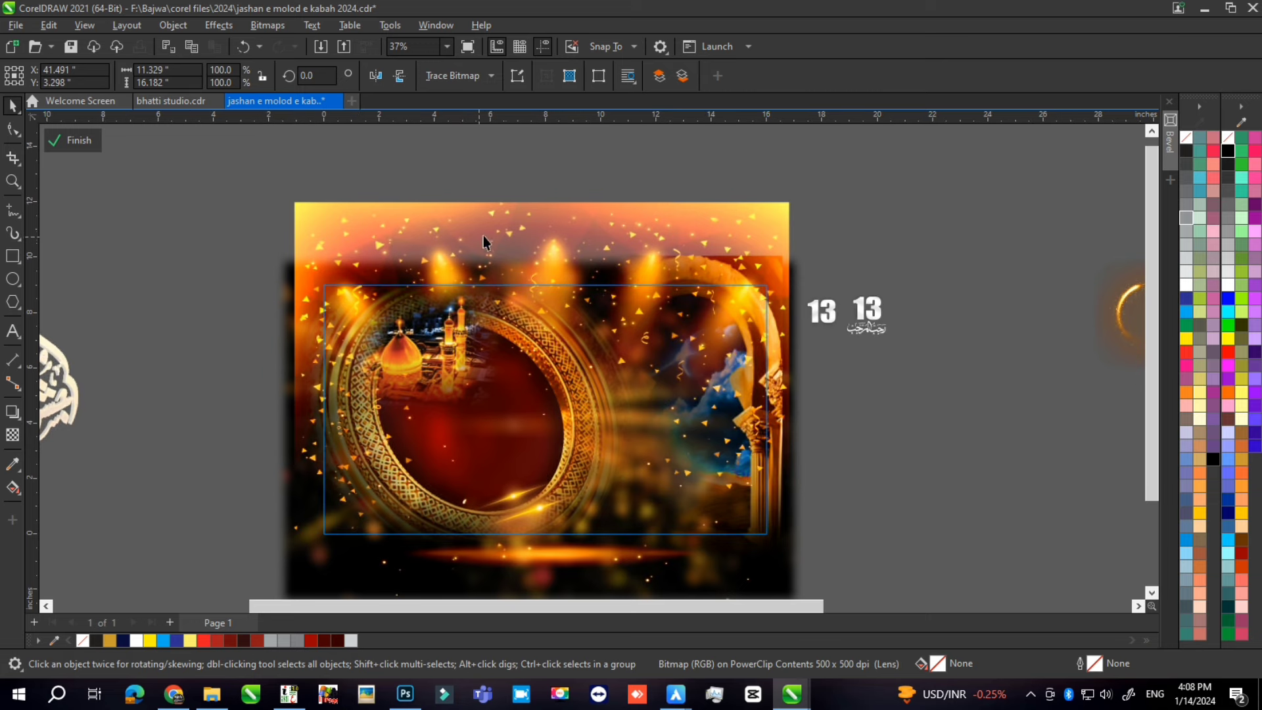
pyautogui.click(512, 223)
pyautogui.scroll(-3, 835, 332)
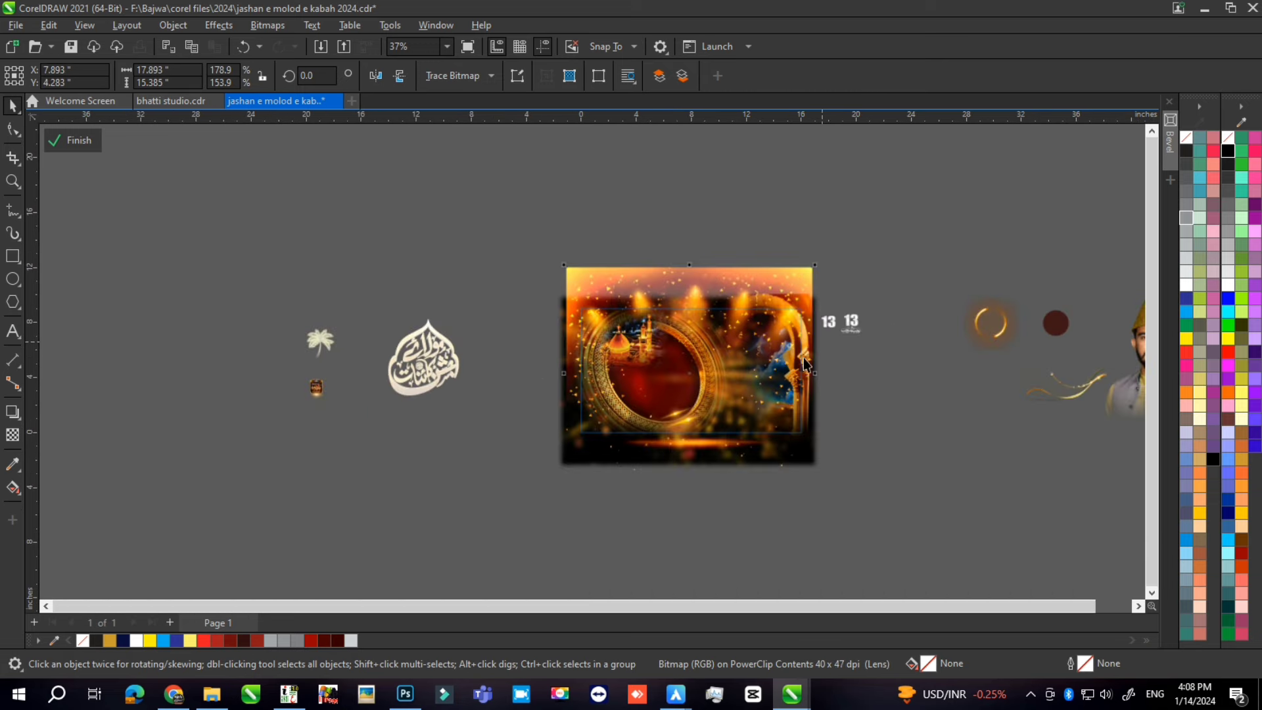
pyautogui.moveTo(690, 365); pyautogui.dragTo(143, 306)
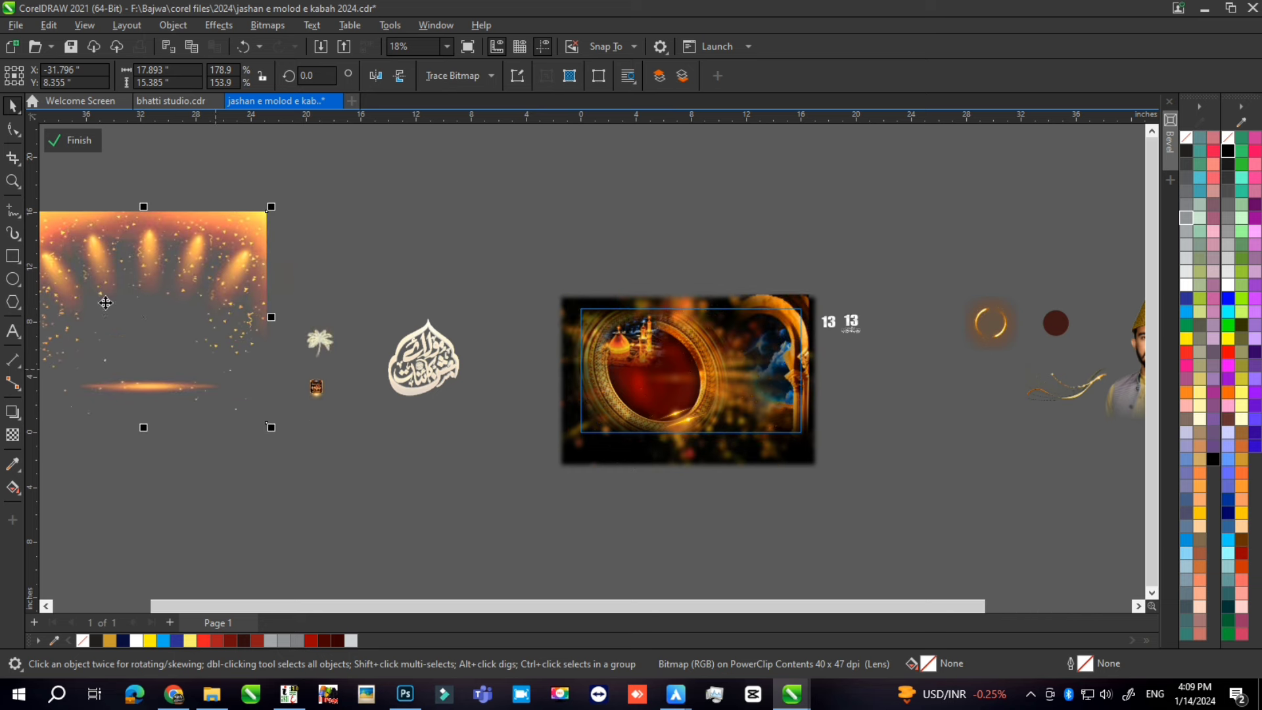
# Move the golden-domed shrine bitmap out of the ornate ring to the area above the calligraphy
pyautogui.scroll(2, 720, 361)
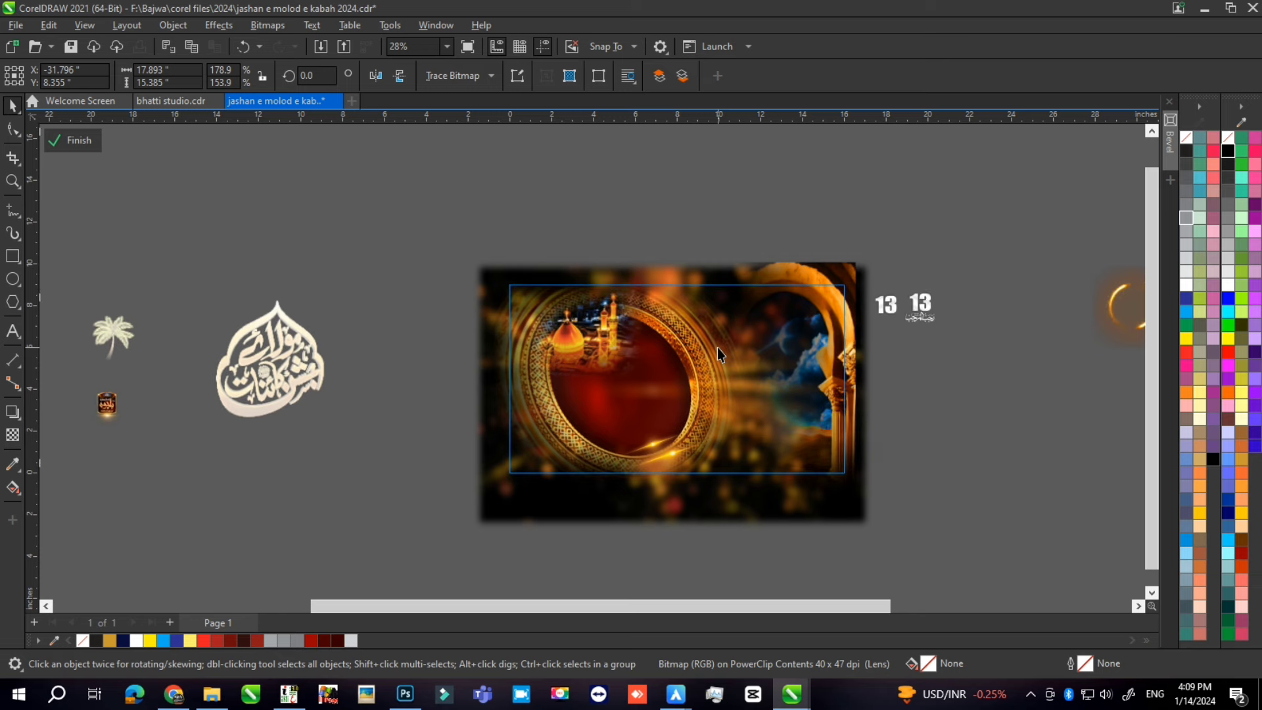
pyautogui.click(599, 343)
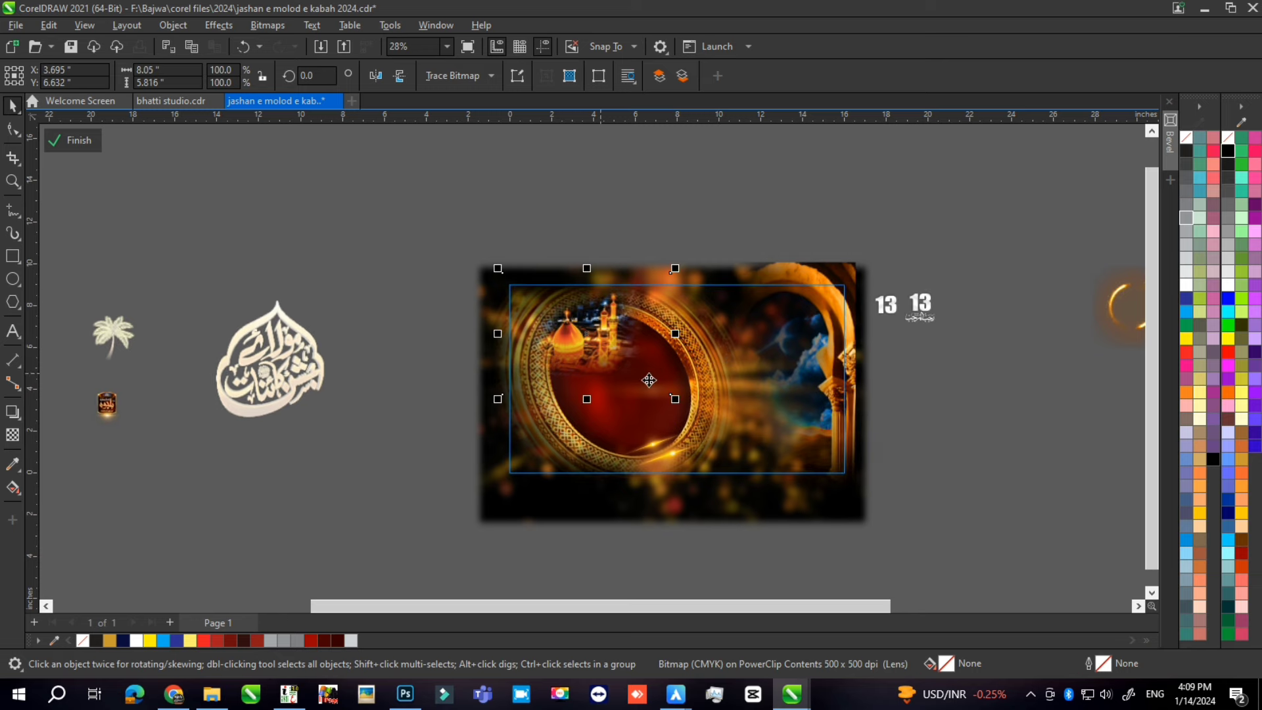
pyautogui.scroll(-2, 619, 372)
pyautogui.moveTo(616, 362); pyautogui.dragTo(397, 251)
# Move the gold light flare bitmap from the ornate ring's lower edge to the area above the palm tree
pyautogui.scroll(2, 632, 340)
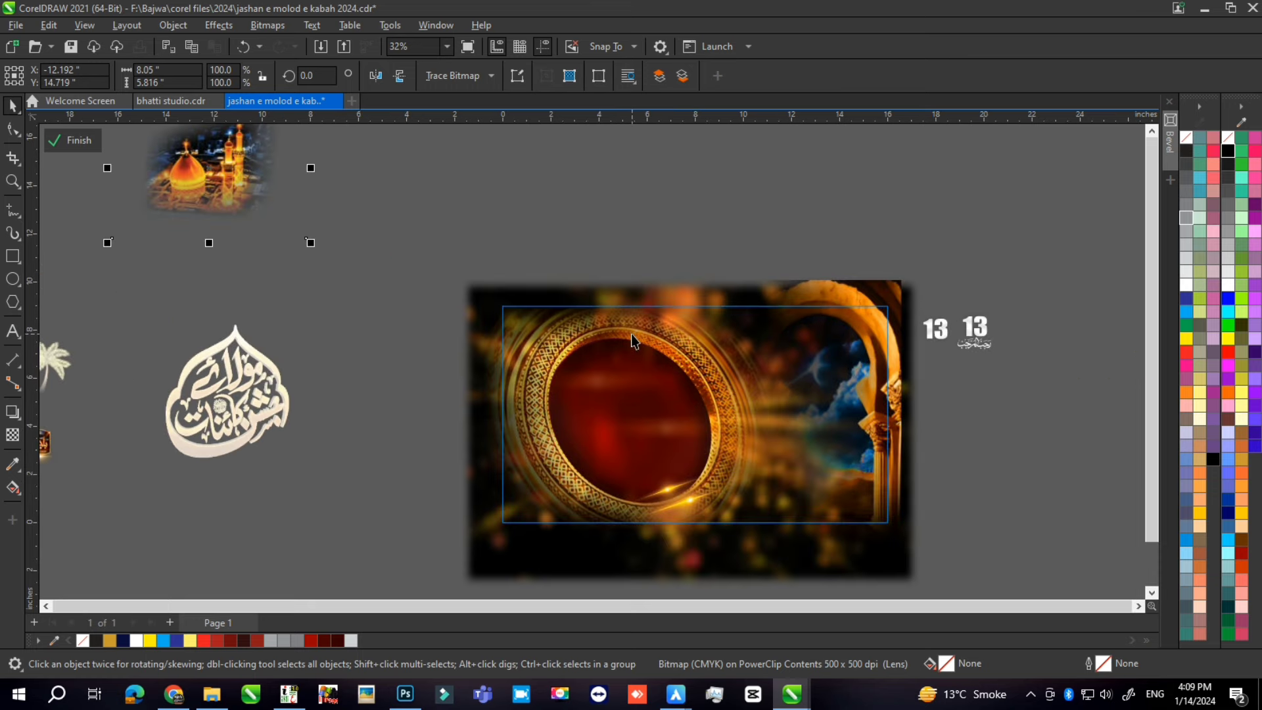
pyautogui.click(637, 424)
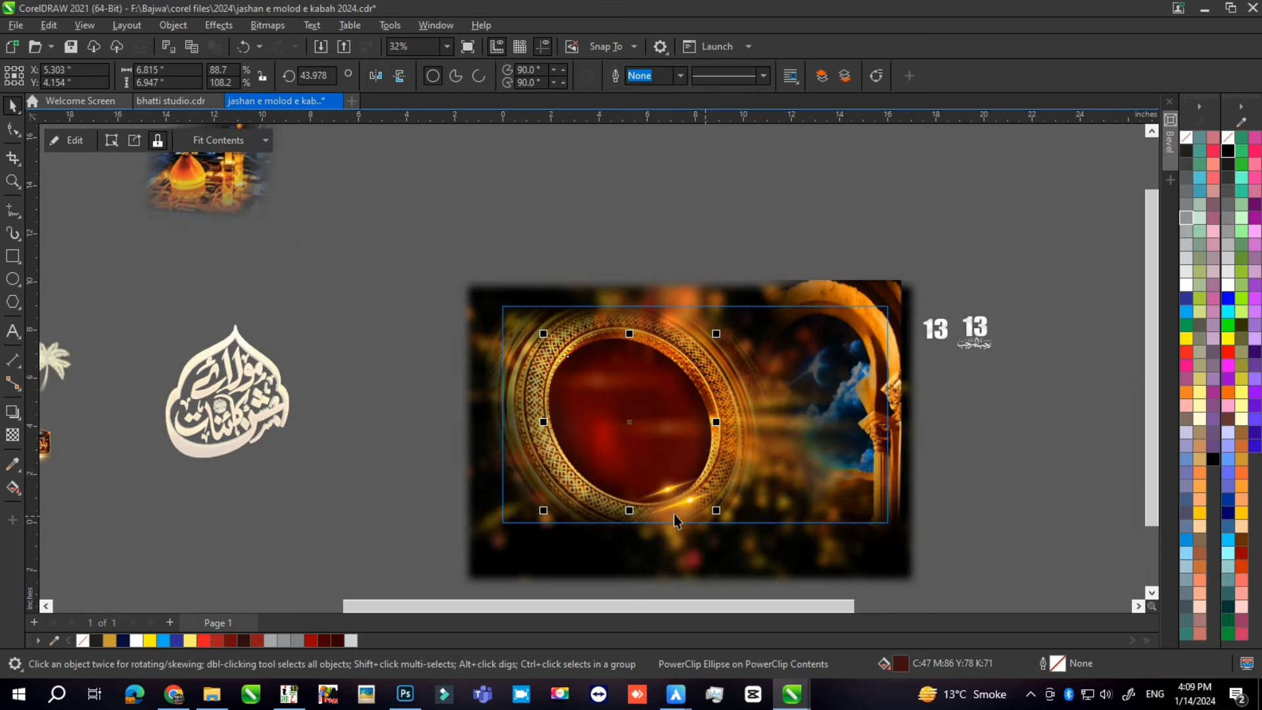
pyautogui.scroll(-1, 712, 471)
pyautogui.click(691, 498)
pyautogui.moveTo(698, 490); pyautogui.dragTo(295, 316)
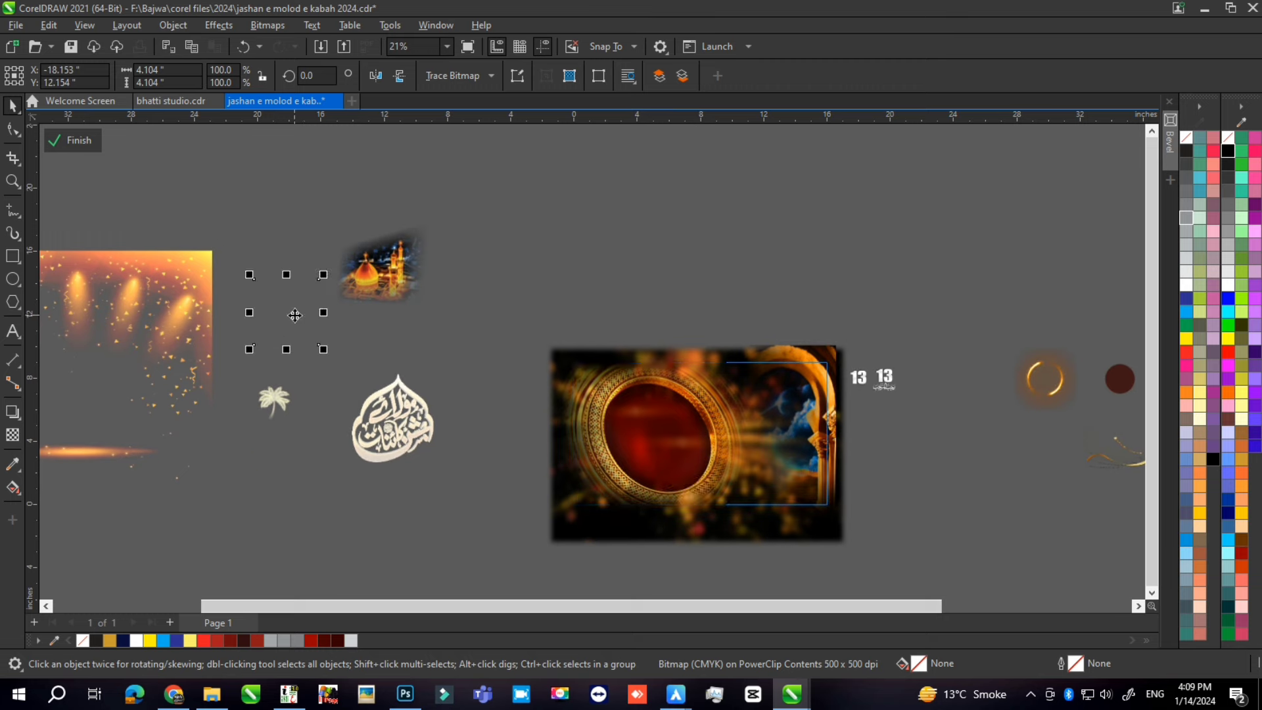
# Move the red PowerClip ellipse beside the shrine bitmap and the ornate gold ring to the area above the poster
pyautogui.click(672, 423)
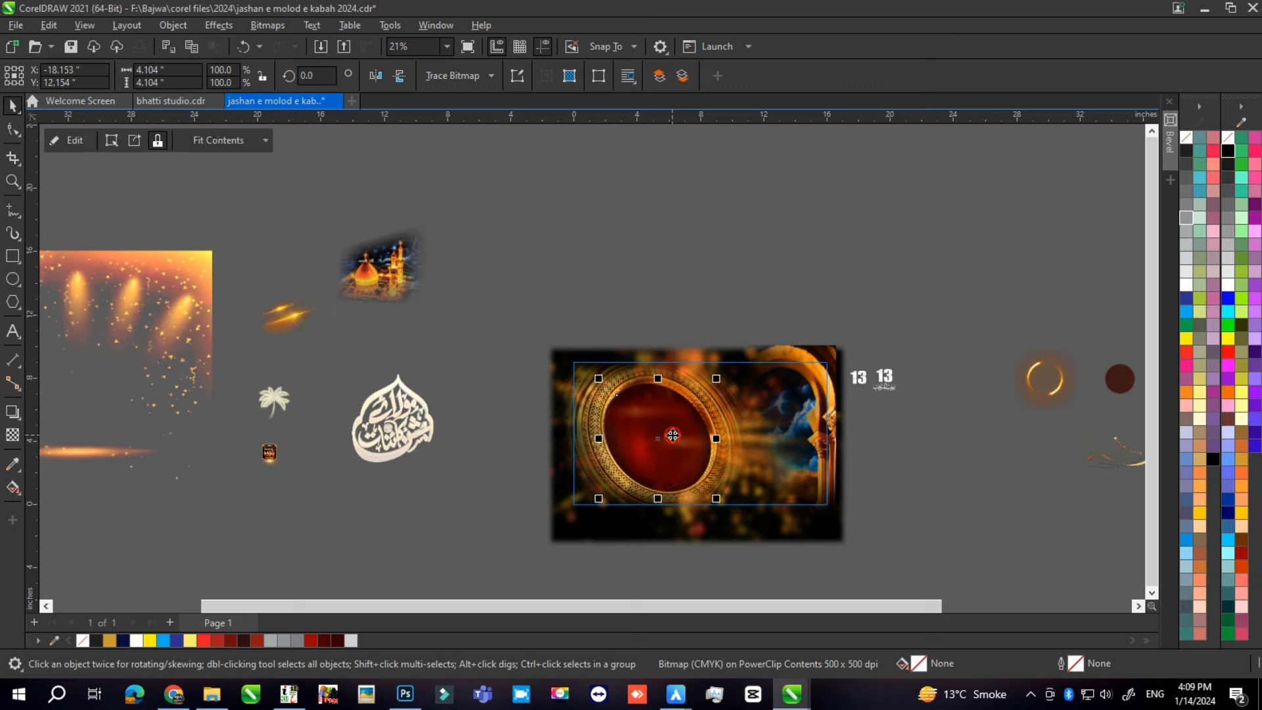
pyautogui.moveTo(672, 422); pyautogui.dragTo(519, 270)
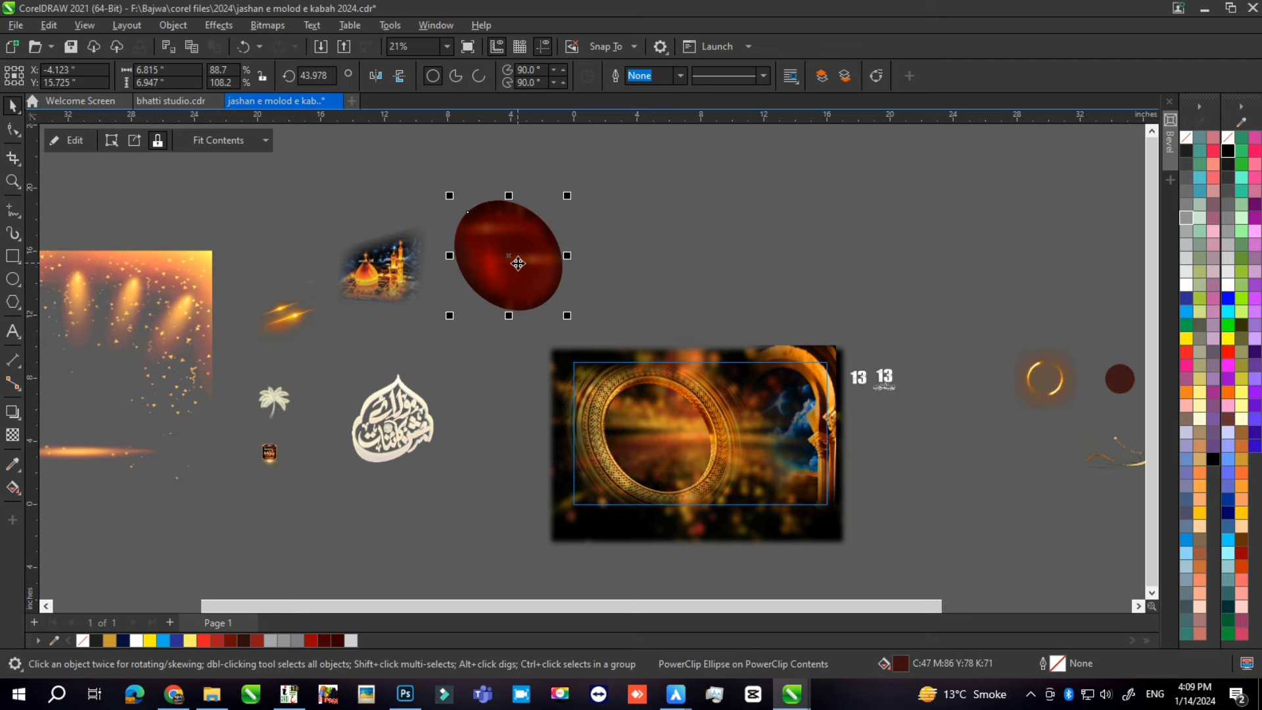
pyautogui.doubleClick(723, 452)
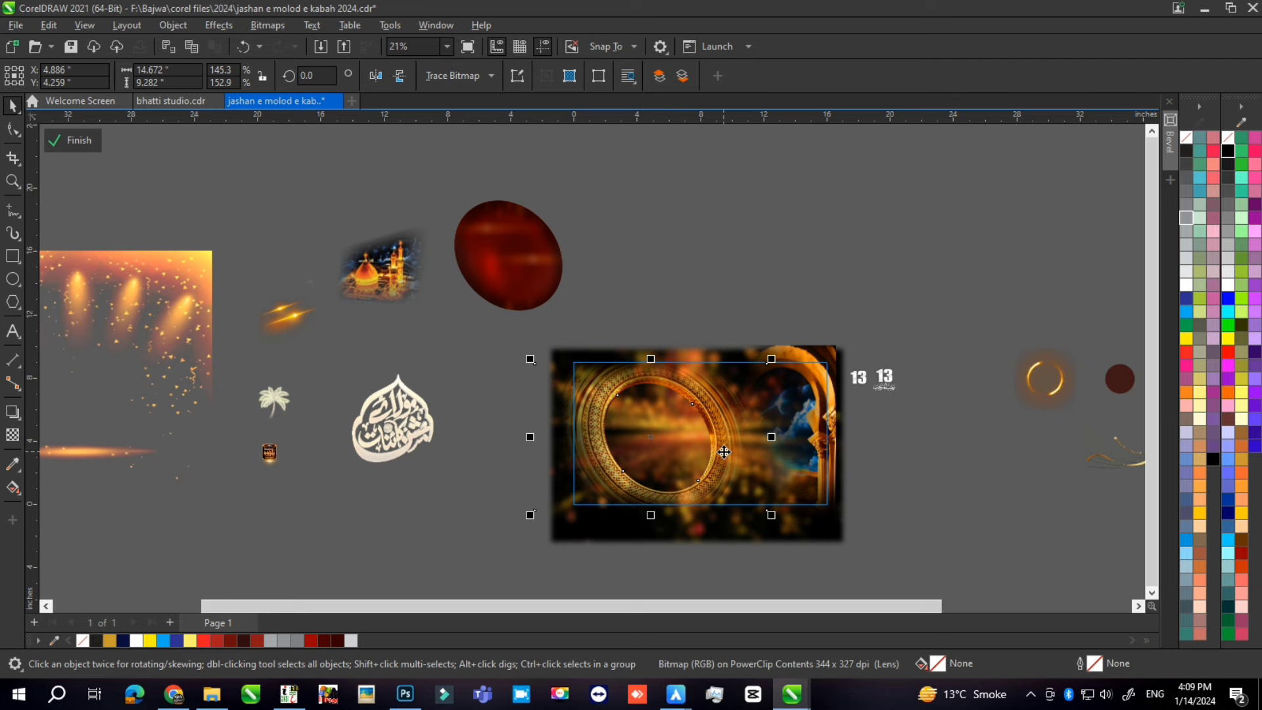
pyautogui.moveTo(724, 452); pyautogui.dragTo(812, 227)
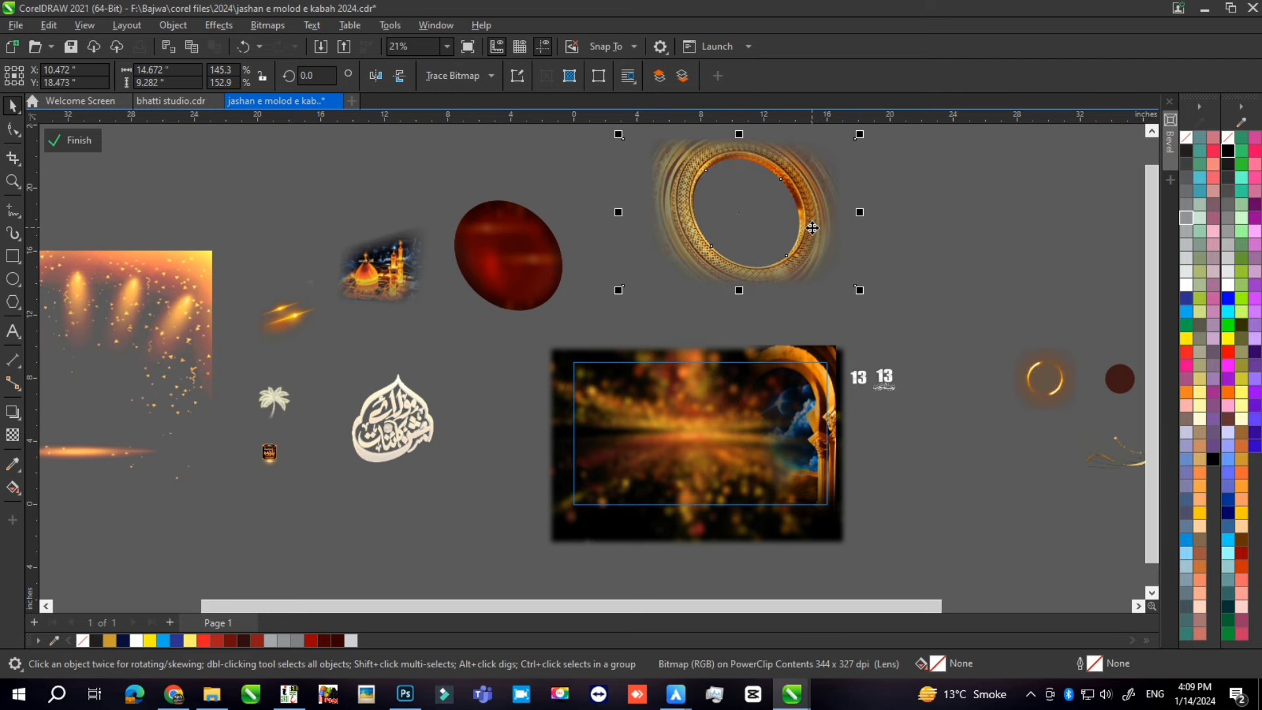
# Open the red ellipse's PowerClip contents and move its two blurred dark ring bitmaps apart, one to each side
pyautogui.scroll(3, 499, 225)
pyautogui.click(544, 260)
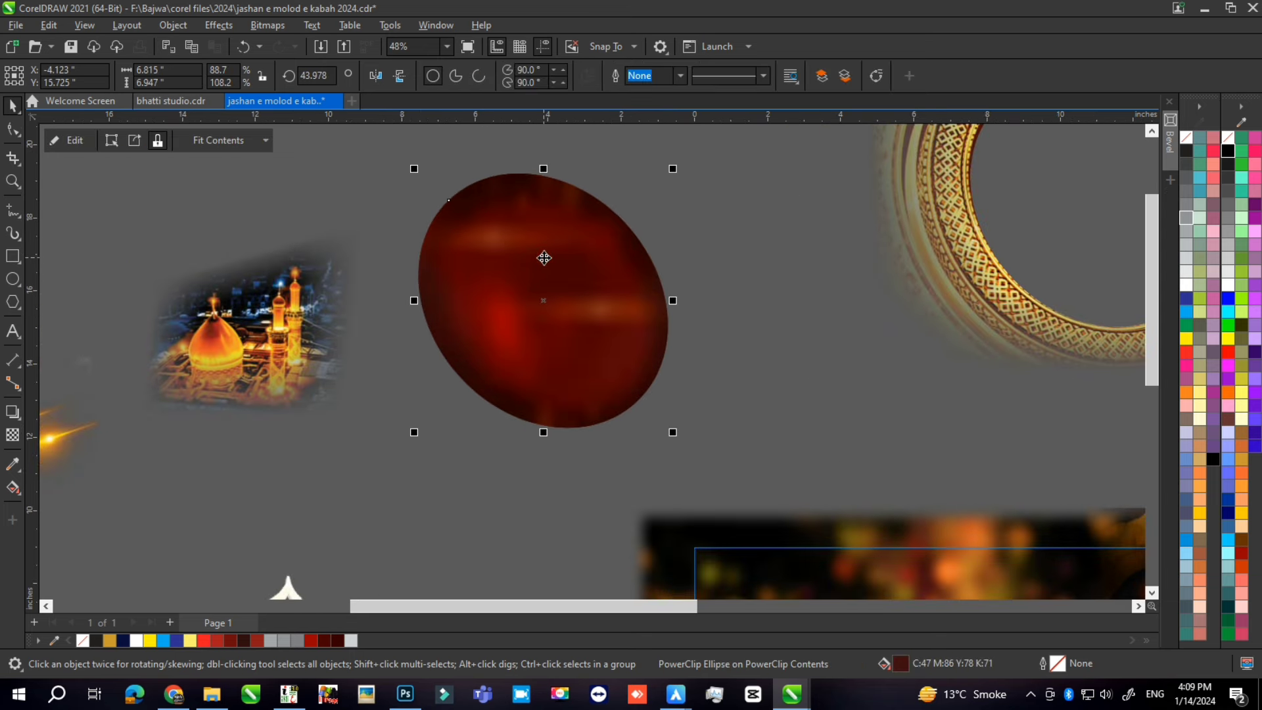
pyautogui.keyDown('ctrl'); pyautogui.click(544, 257); pyautogui.keyUp('ctrl')
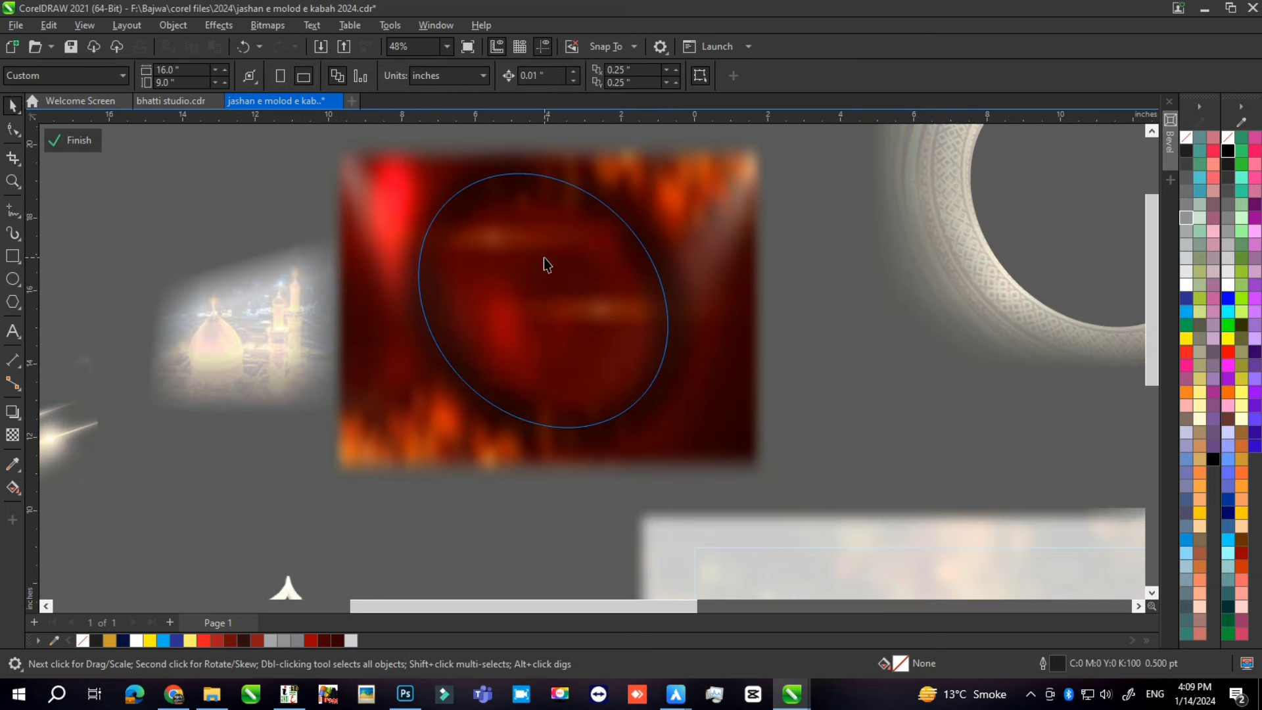
pyautogui.moveTo(665, 290); pyautogui.dragTo(842, 337)
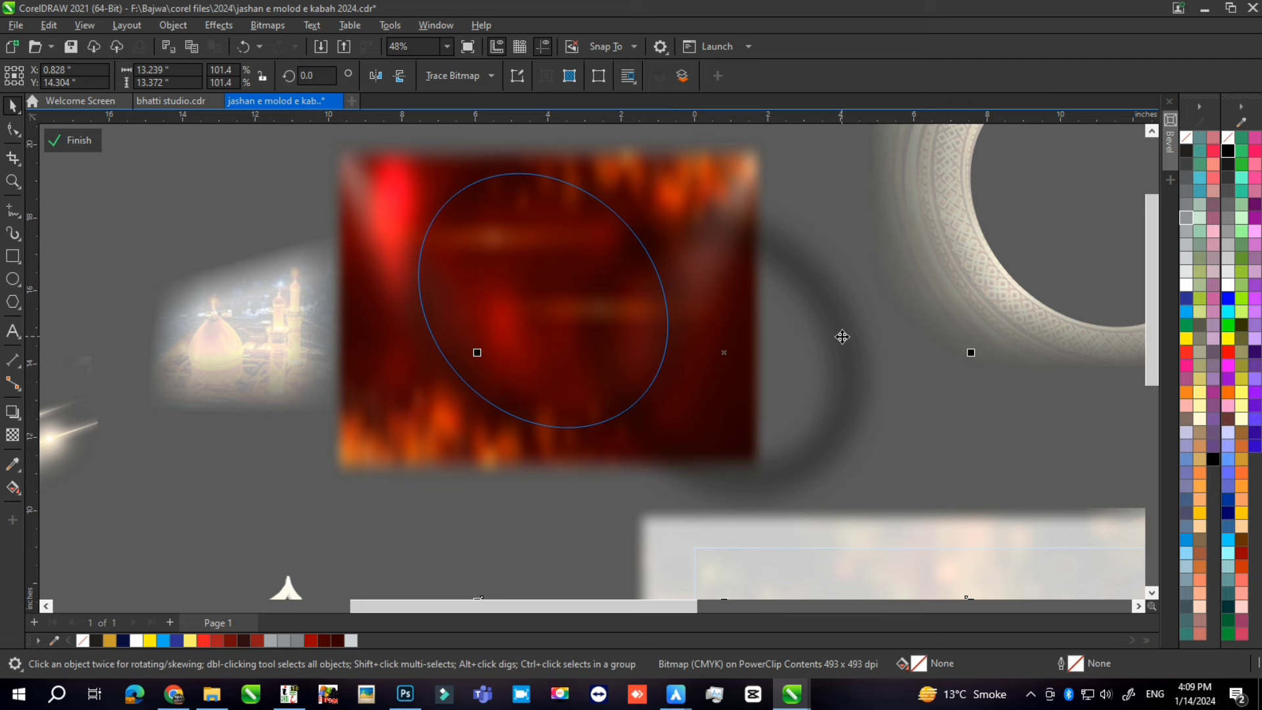
pyautogui.moveTo(430, 332); pyautogui.dragTo(300, 379)
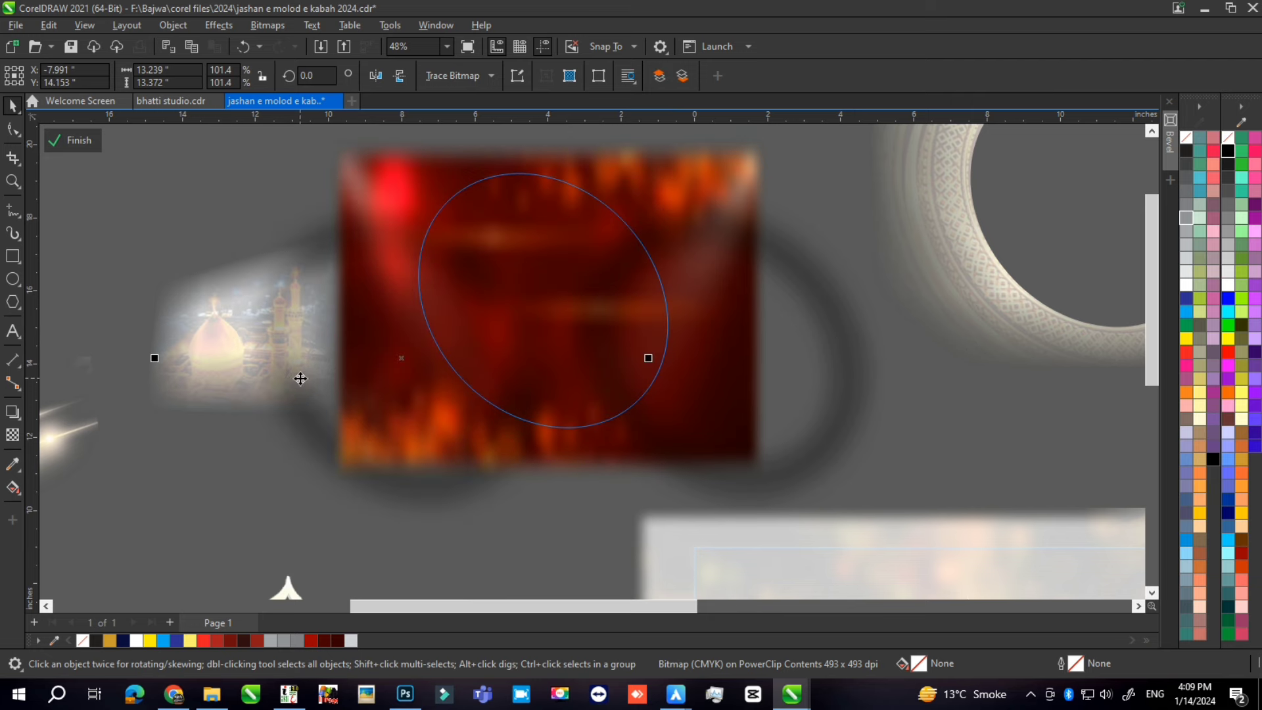
# Move the blurred dark ring bitmap clear of the red ellipse, above the gold light flare, and finish editing the ellipse's contents
pyautogui.scroll(-3, 561, 316)
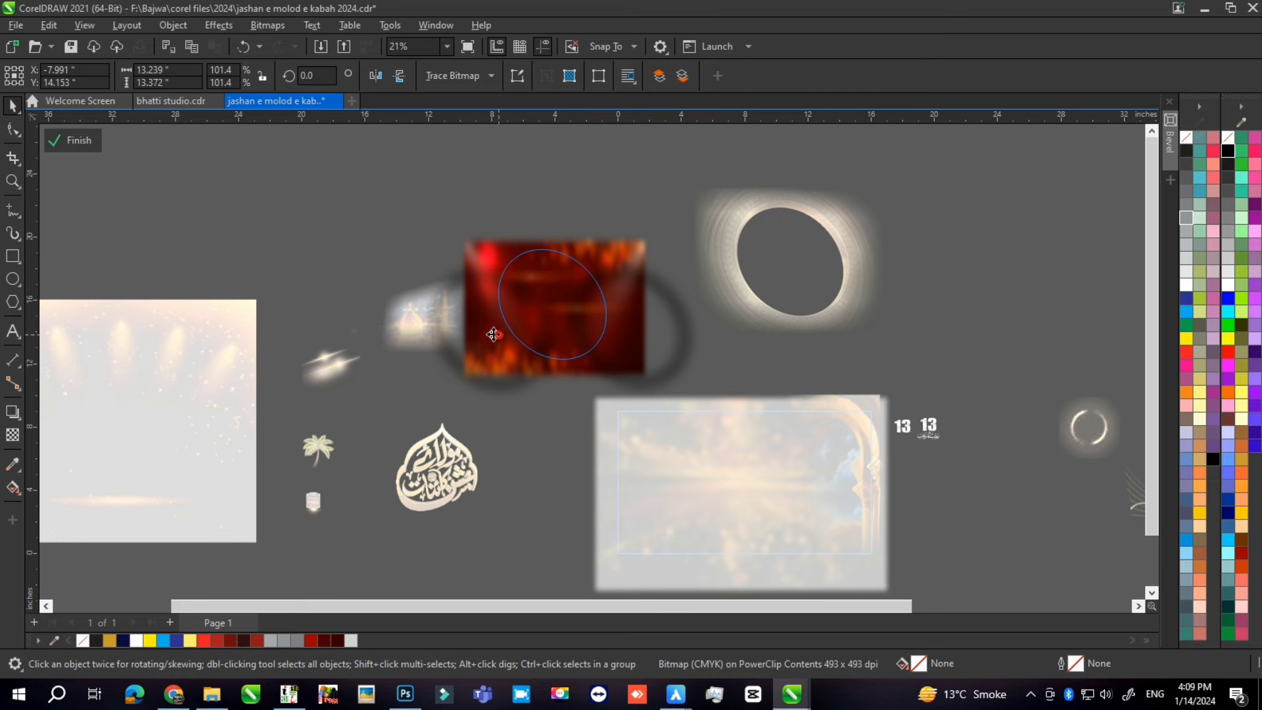
pyautogui.moveTo(500, 328); pyautogui.dragTo(299, 238)
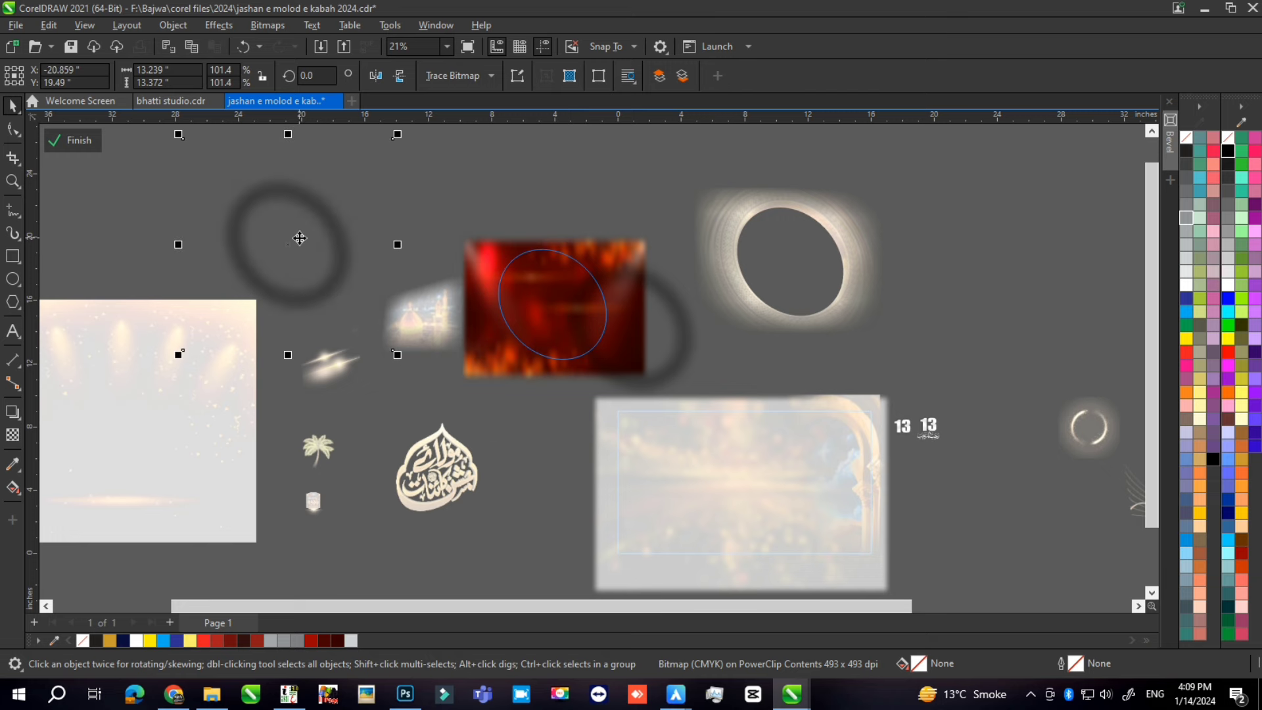
pyautogui.scroll(-3, 300, 238)
pyautogui.keyDown('ctrl'); pyautogui.click(479, 491); pyautogui.keyUp('ctrl')
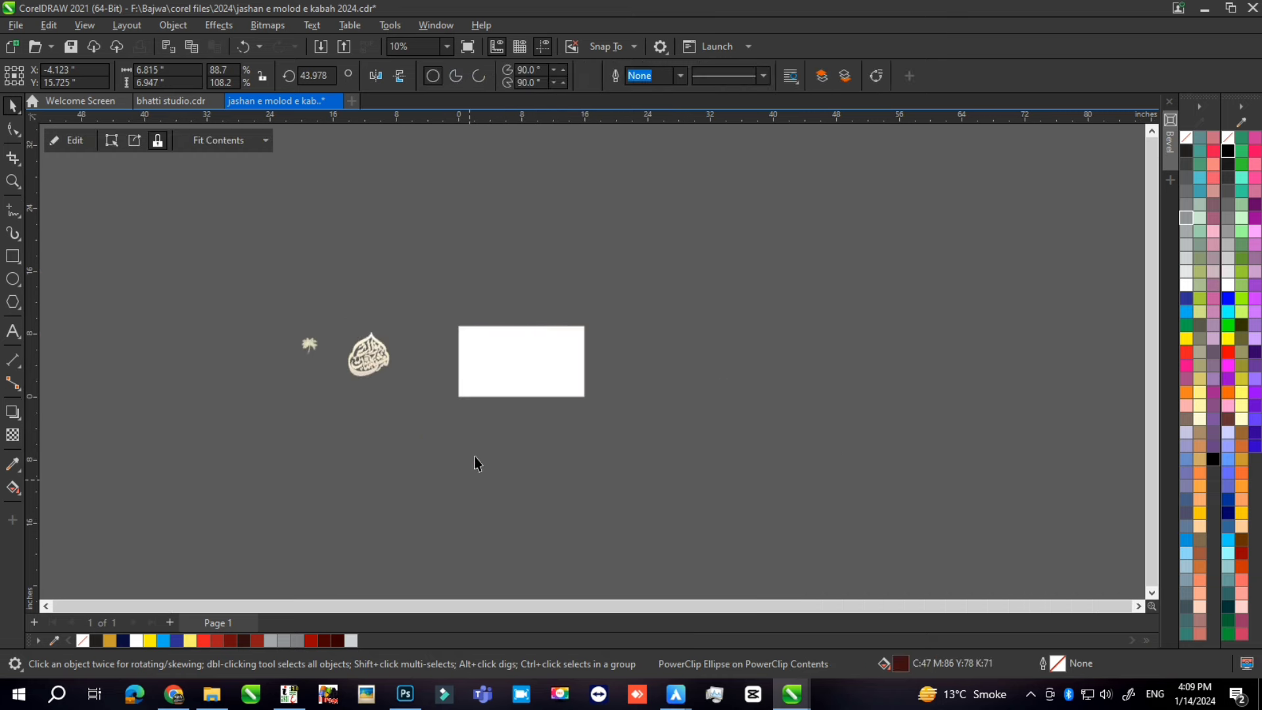
# Move the golden arch bitmap with the cloudy blue sky off the poster to the area above the glowing gold crescent ring
pyautogui.scroll(2, 497, 355)
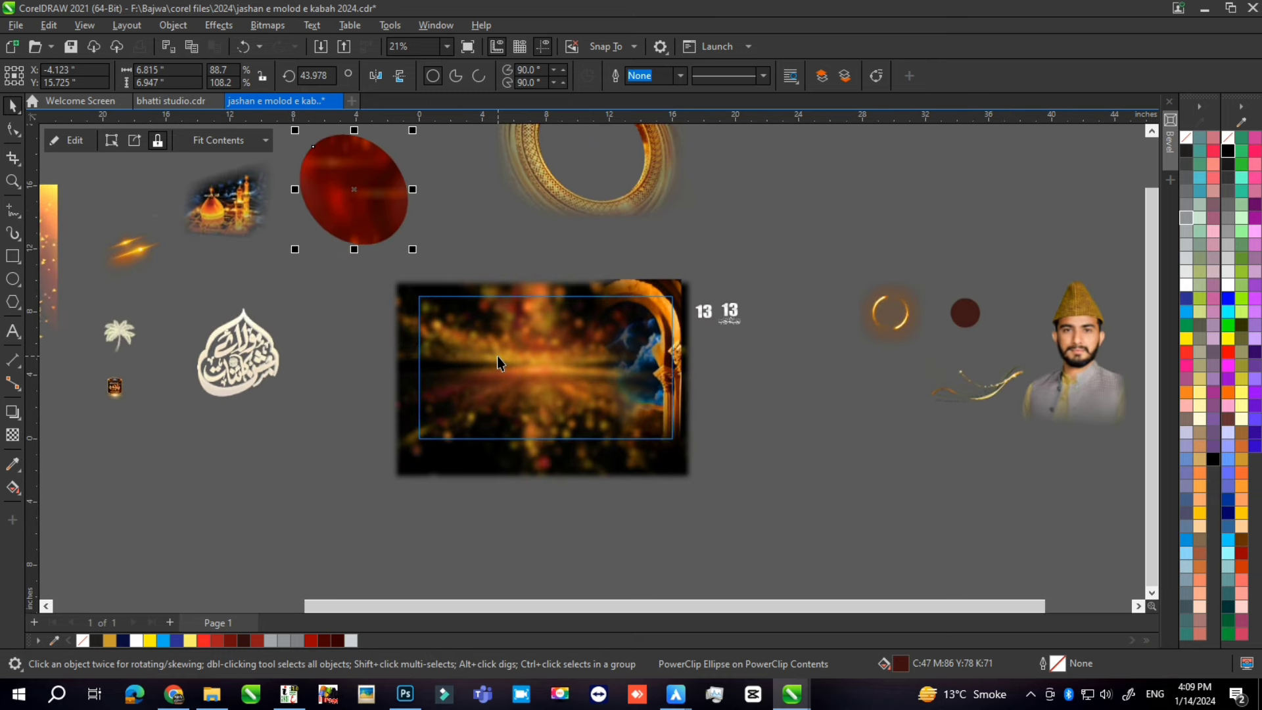
pyautogui.click(497, 356)
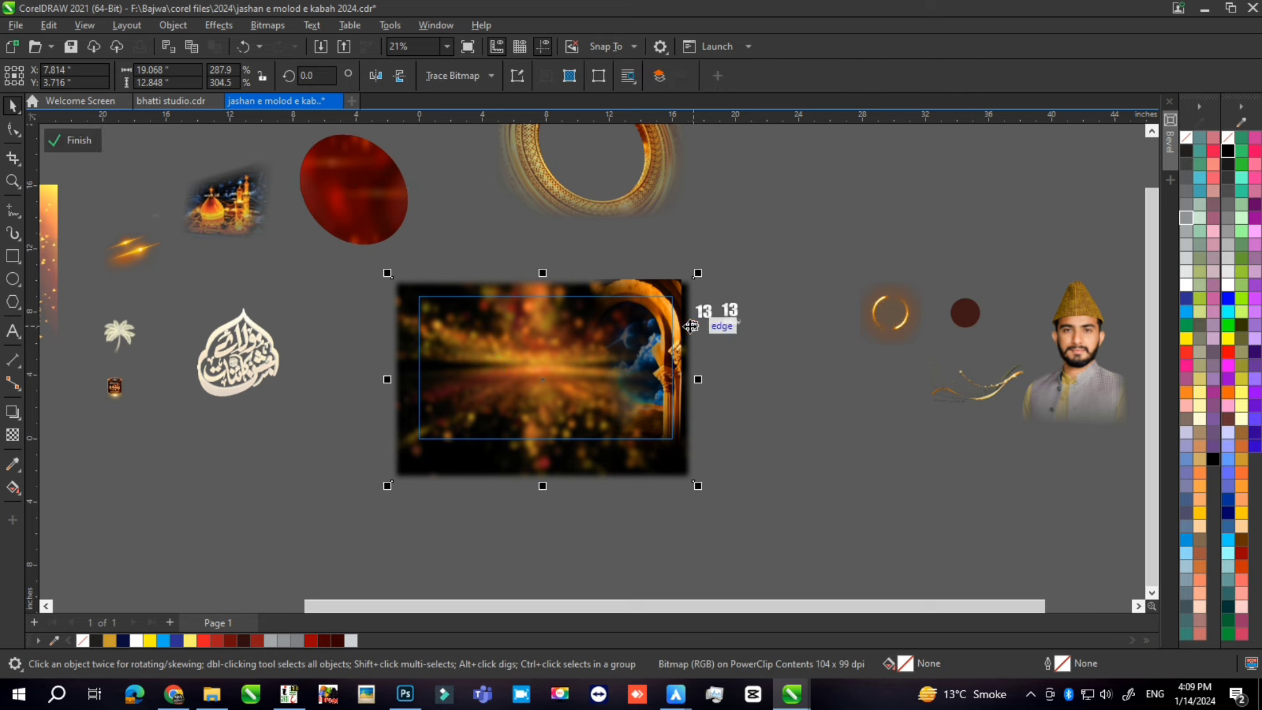
pyautogui.click(667, 341)
pyautogui.moveTo(664, 379); pyautogui.dragTo(855, 275)
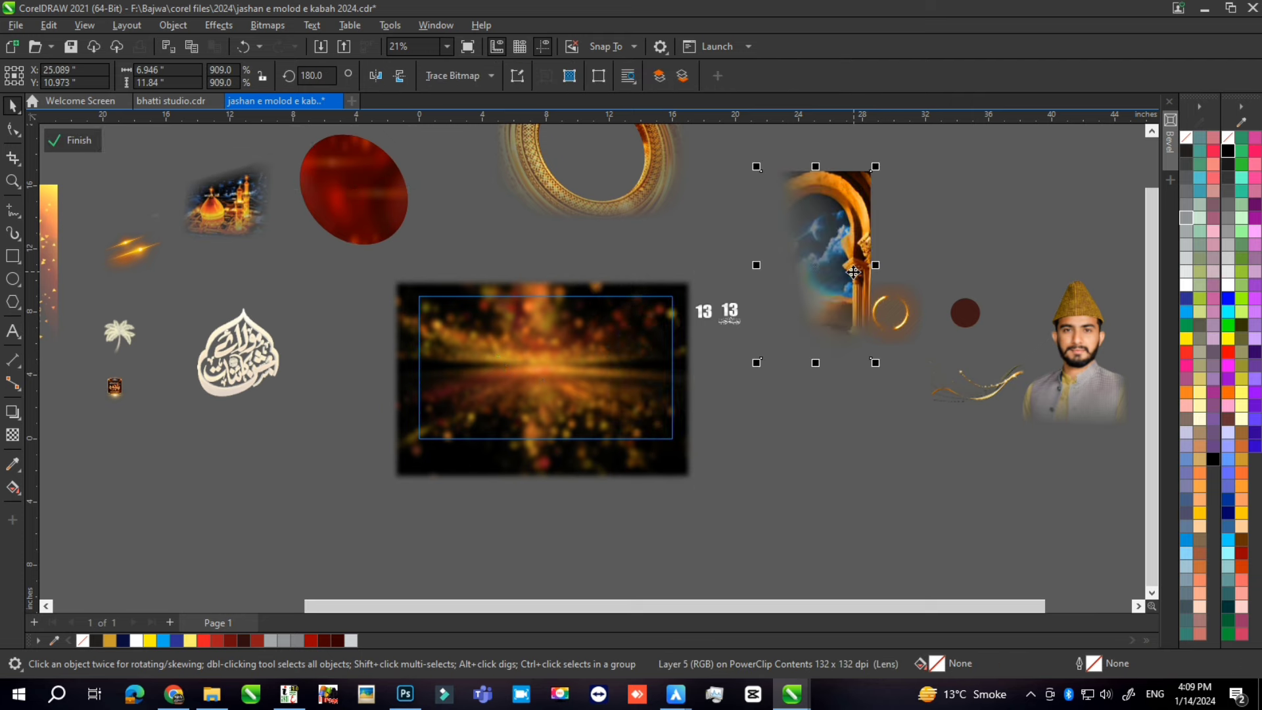
# Move the blurred gold bokeh background bitmap off the poster to the empty area below the arch
pyautogui.click(591, 353)
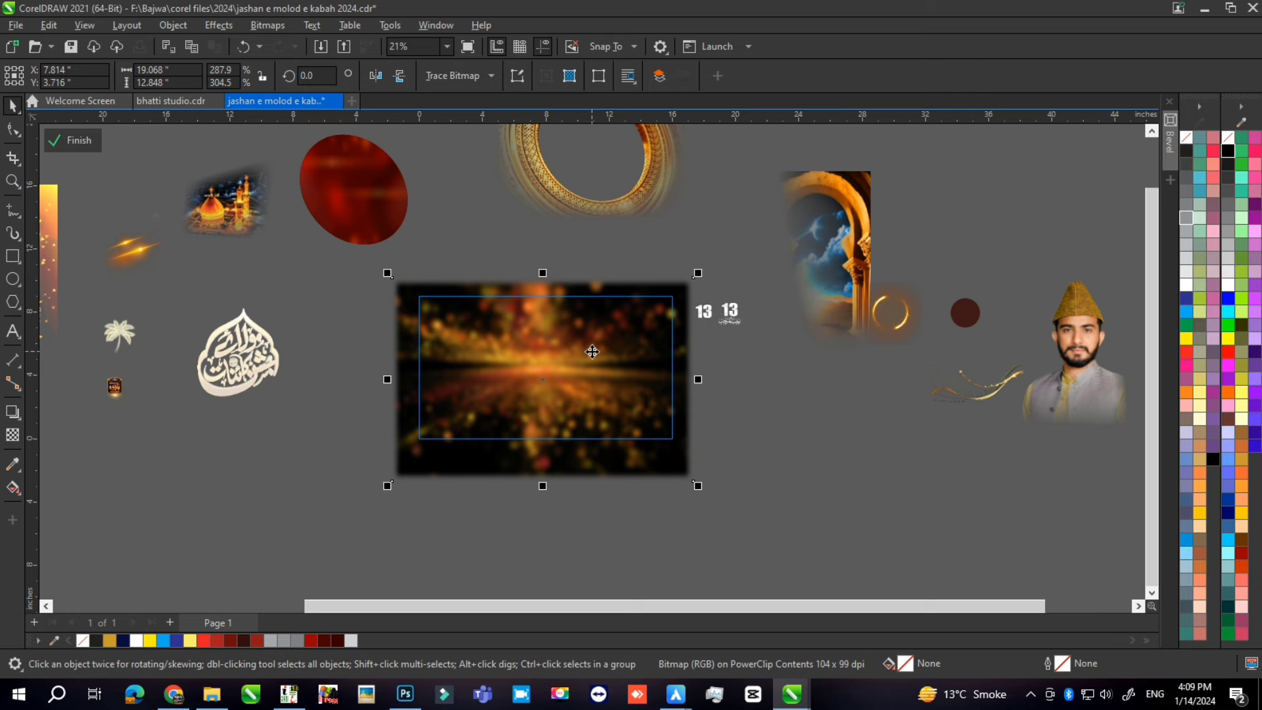
pyautogui.moveTo(591, 353); pyautogui.dragTo(883, 478)
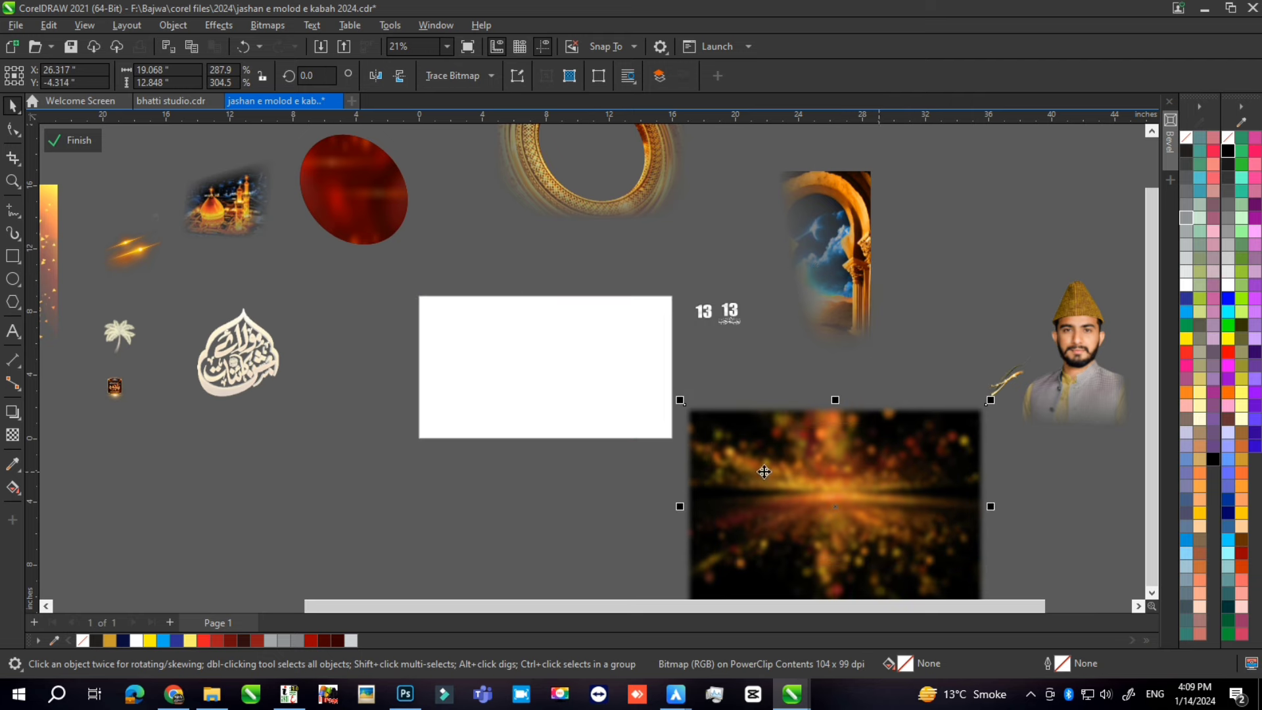
pyautogui.scroll(-1, 561, 406)
pyautogui.scroll(-1, 562, 406)
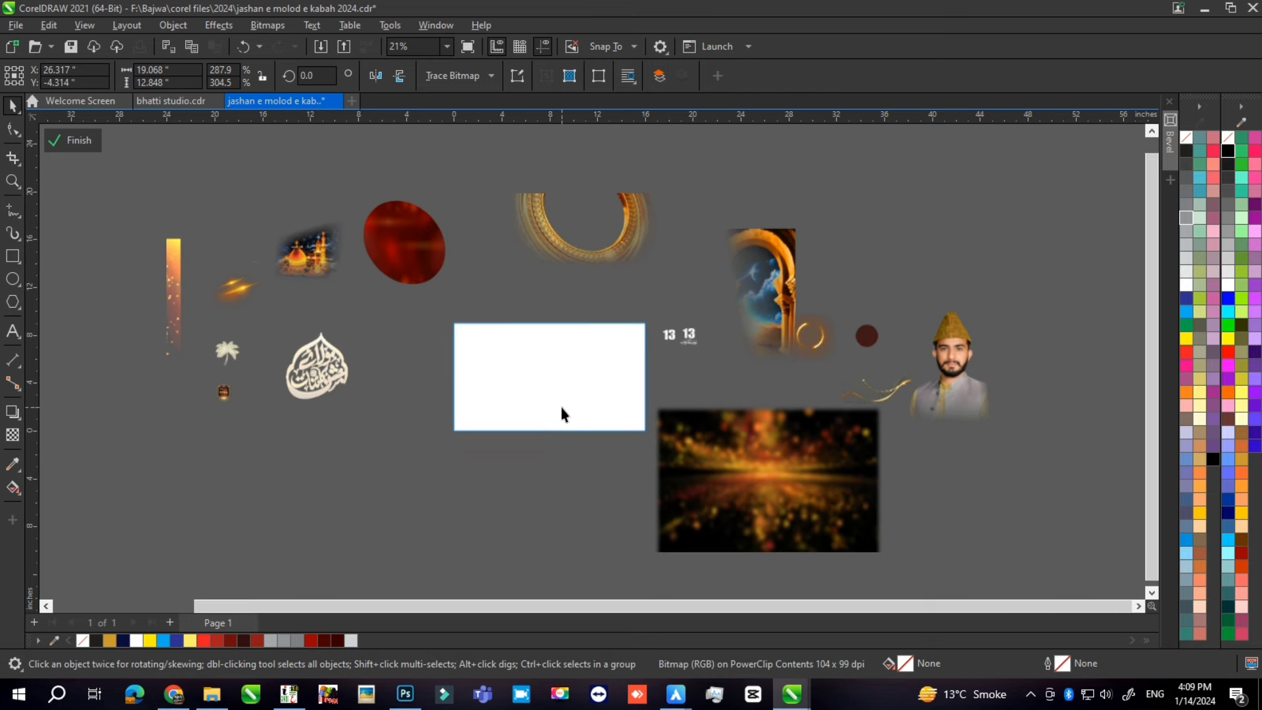
pyautogui.click(558, 478)
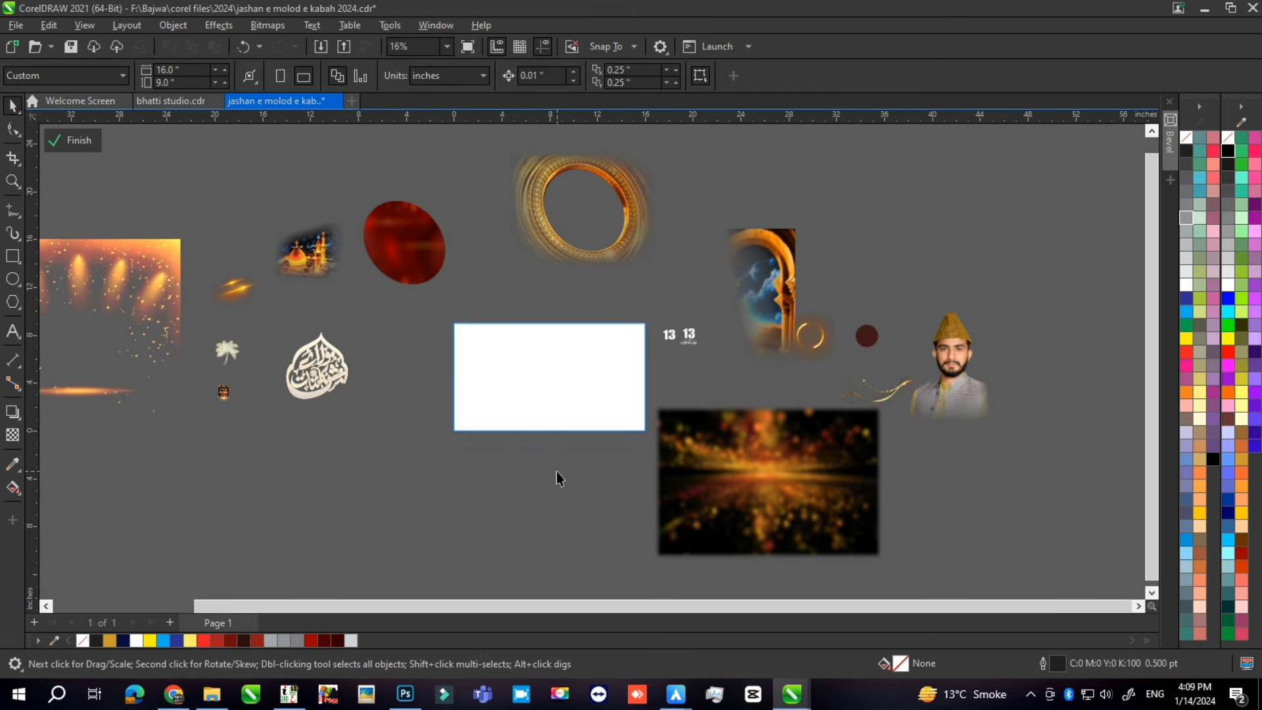
# Undo the moves of the gold bokeh background and the golden arch so both sit on the poster again
pyautogui.hotkey('ctrl', 'z')
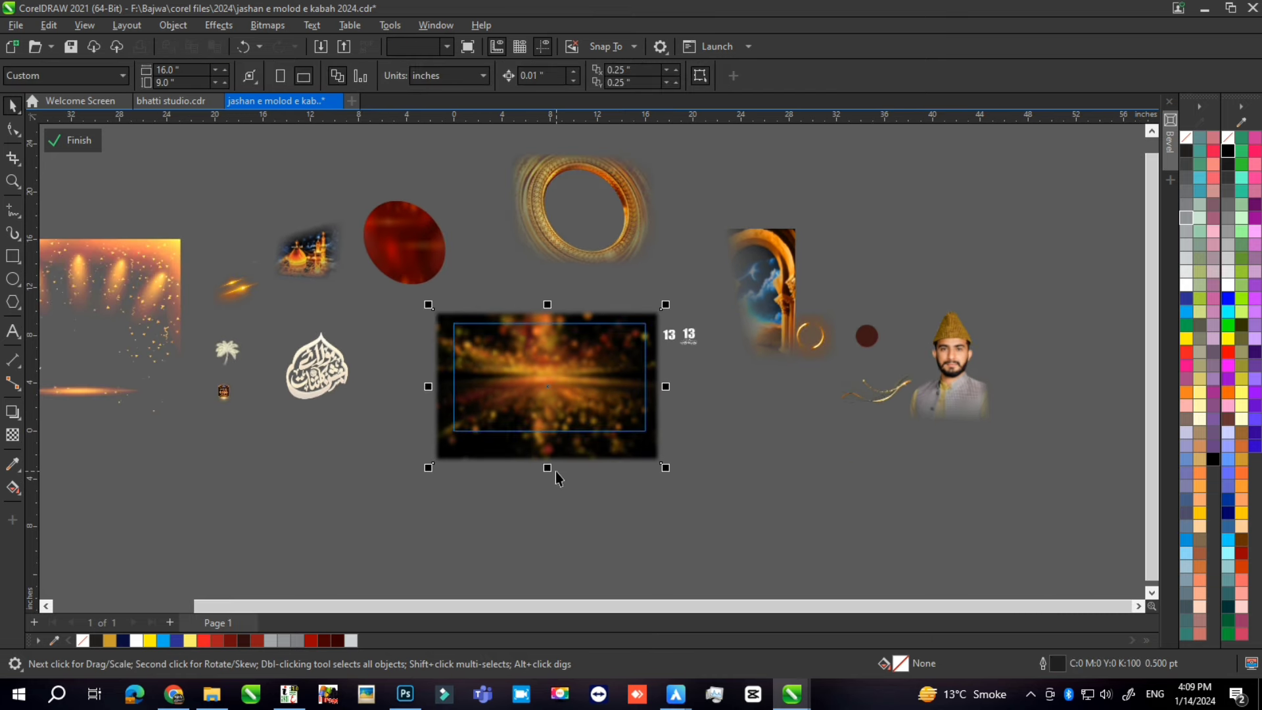
pyautogui.hotkey('ctrl', 'z')
pyautogui.hotkey('ctrl', 'z')
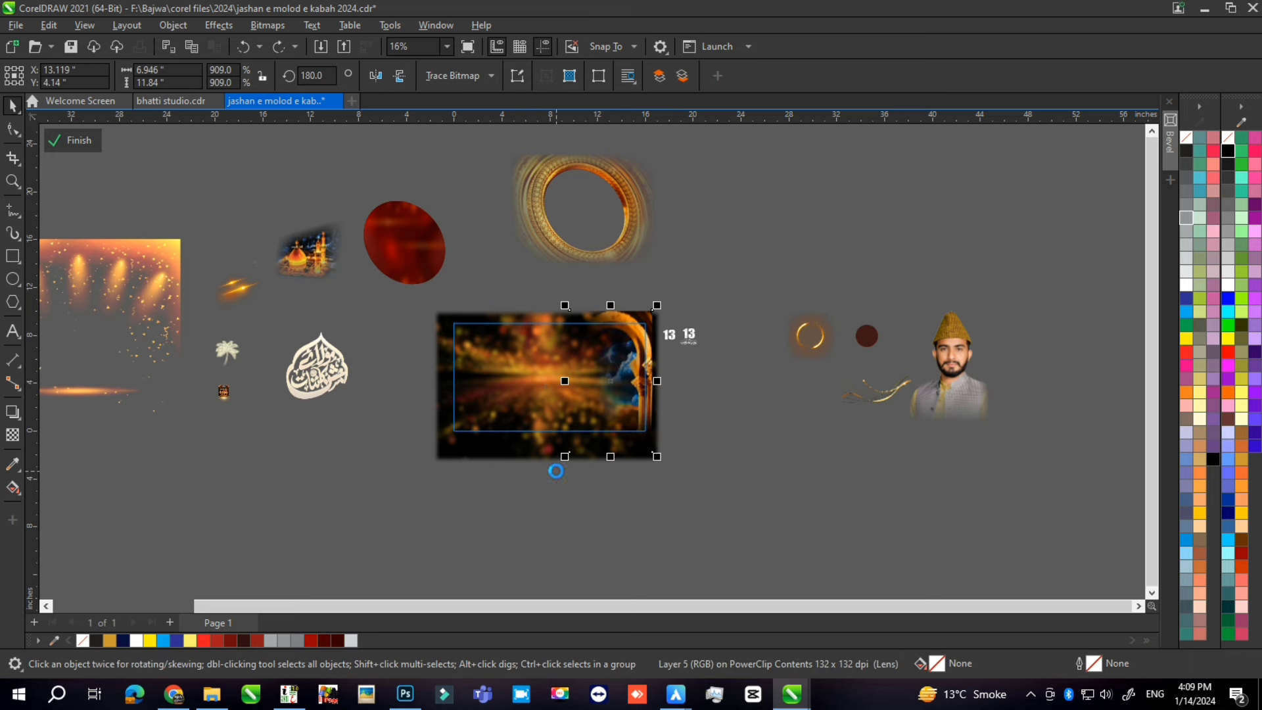
# Undo the moves of the two blurred dark rings inside the red ellipse and return to the poster's contents
pyautogui.press('F4')
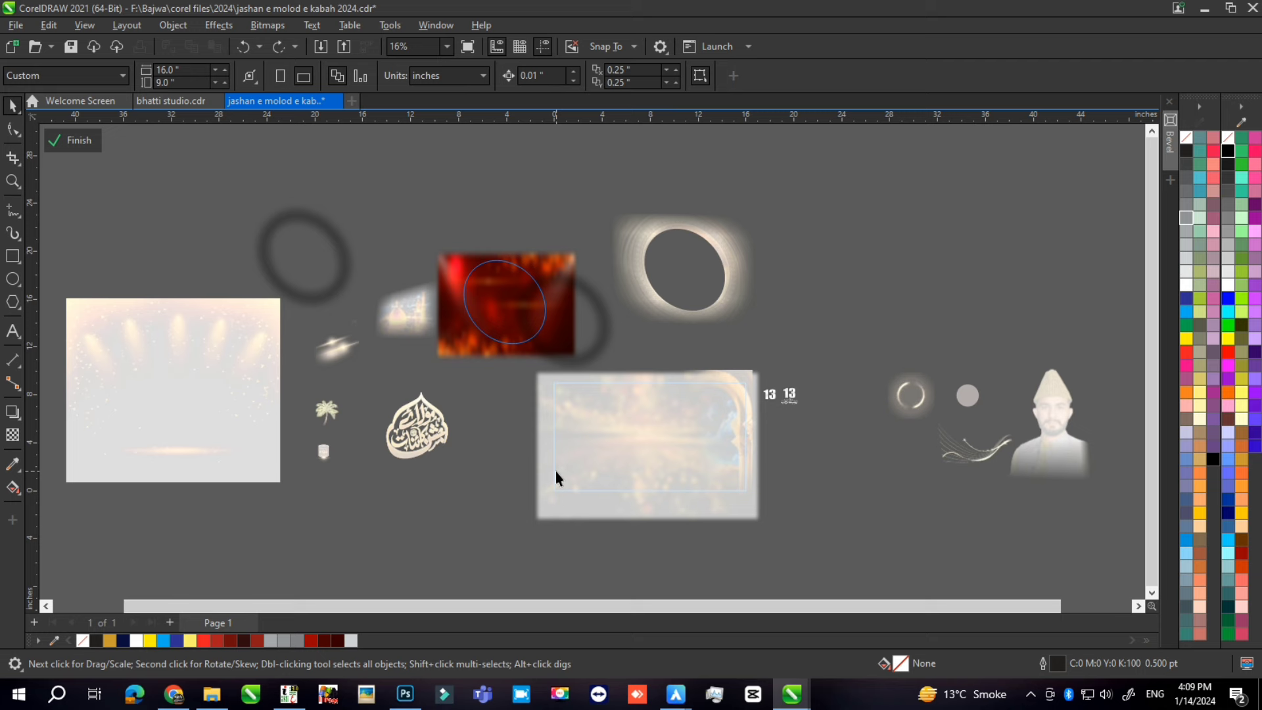
pyautogui.hotkey('ctrl', 'z')
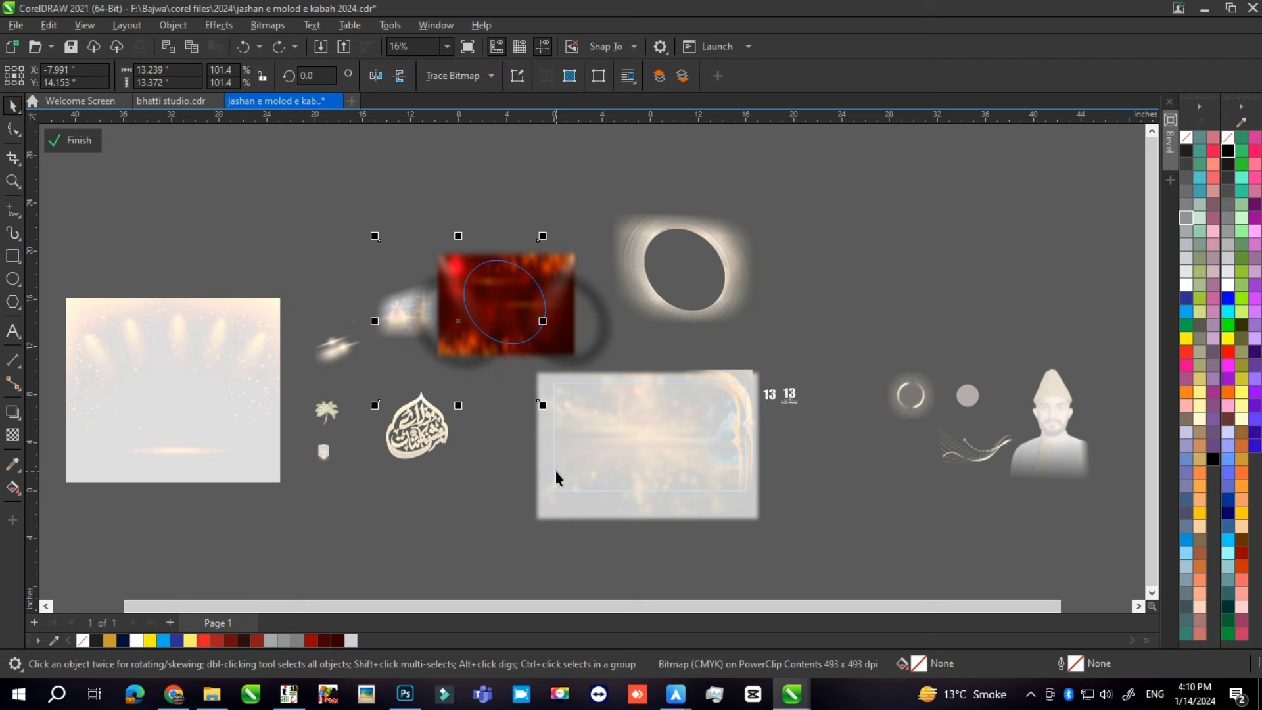
pyautogui.hotkey('ctrl', 'z')
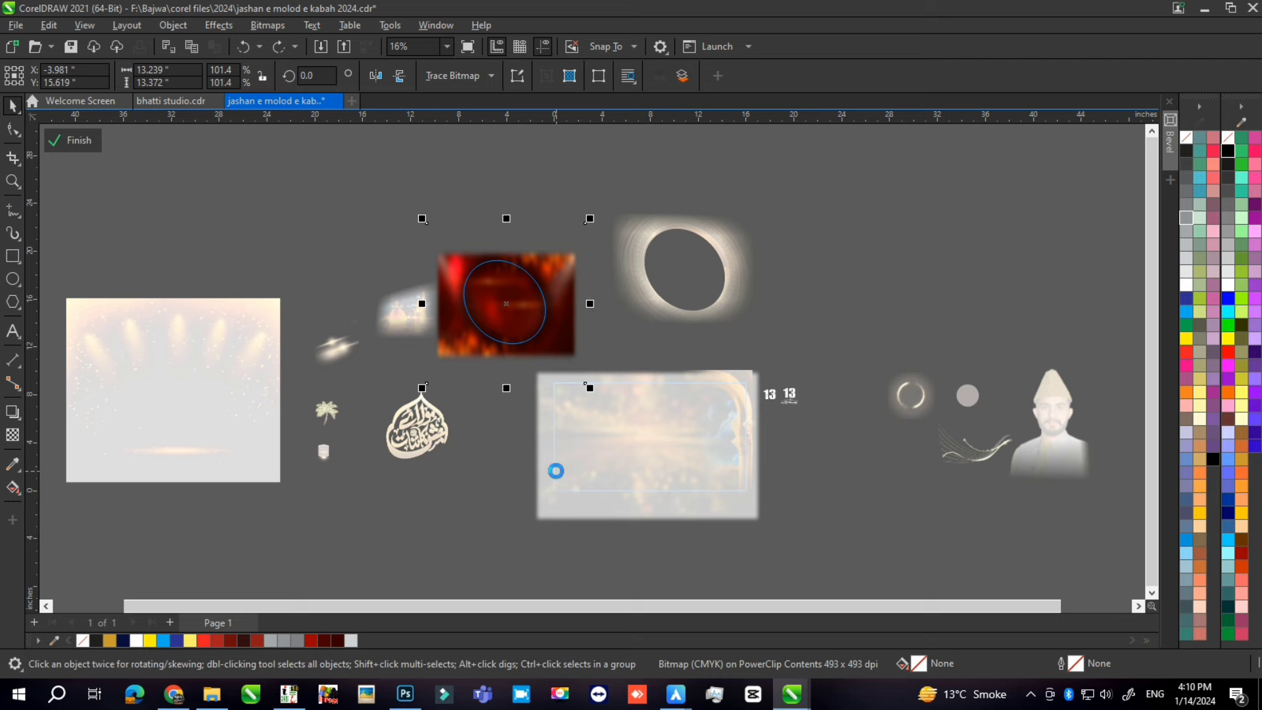
pyautogui.keyDown('ctrl'); pyautogui.click(555, 478); pyautogui.keyUp('ctrl')
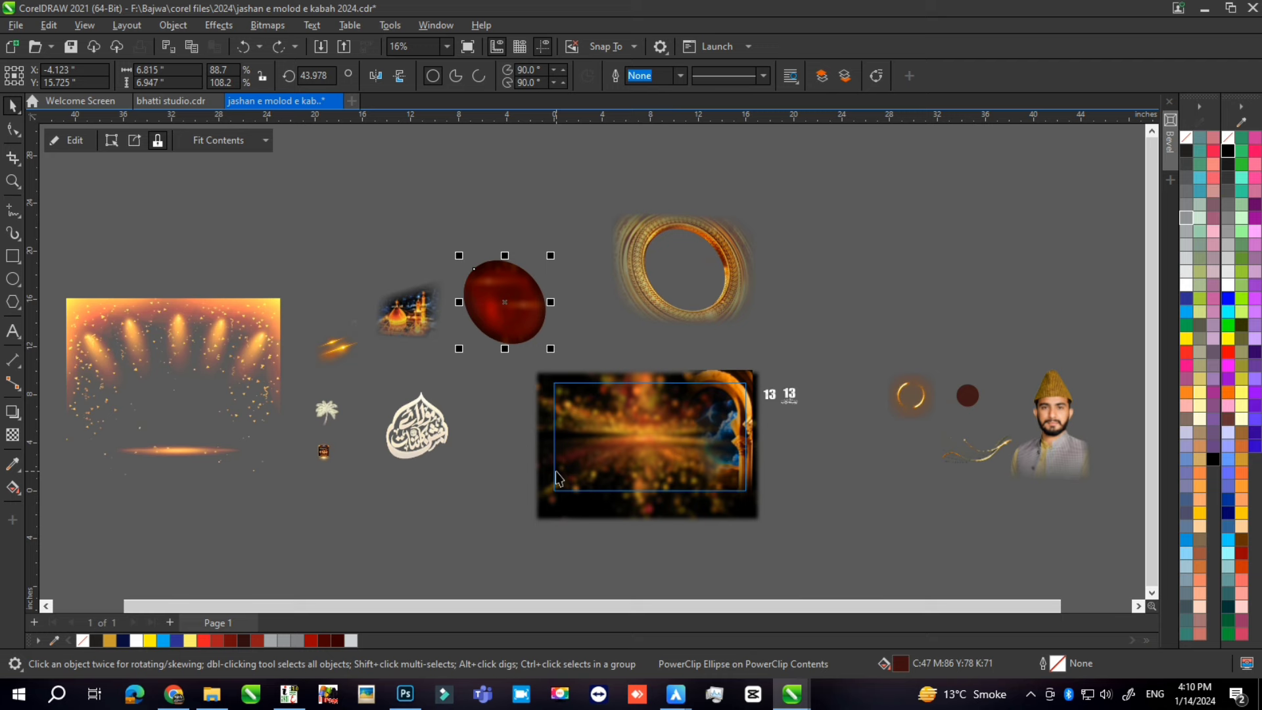
# Undo the moves of the ornate gold ring, red ellipse, light flare and shrine bitmap, returning them to the poster
pyautogui.hotkey('ctrl', 'z')
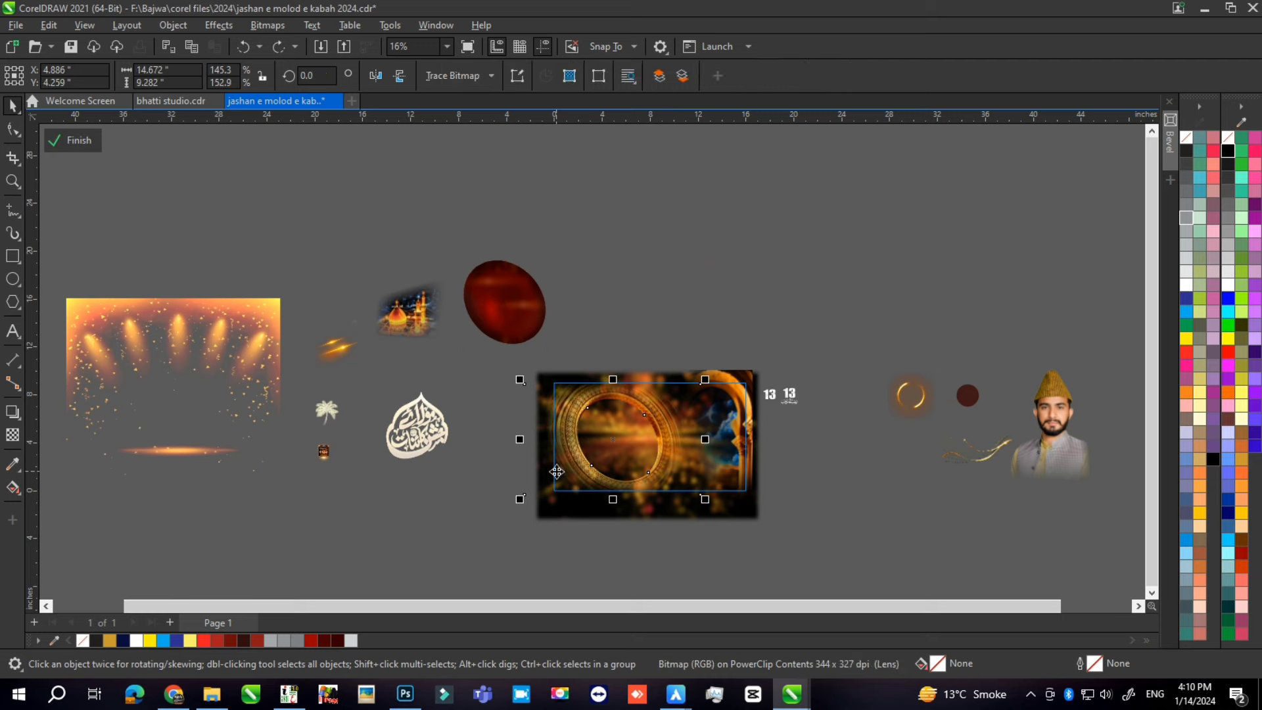
pyautogui.hotkey('ctrl', 'z')
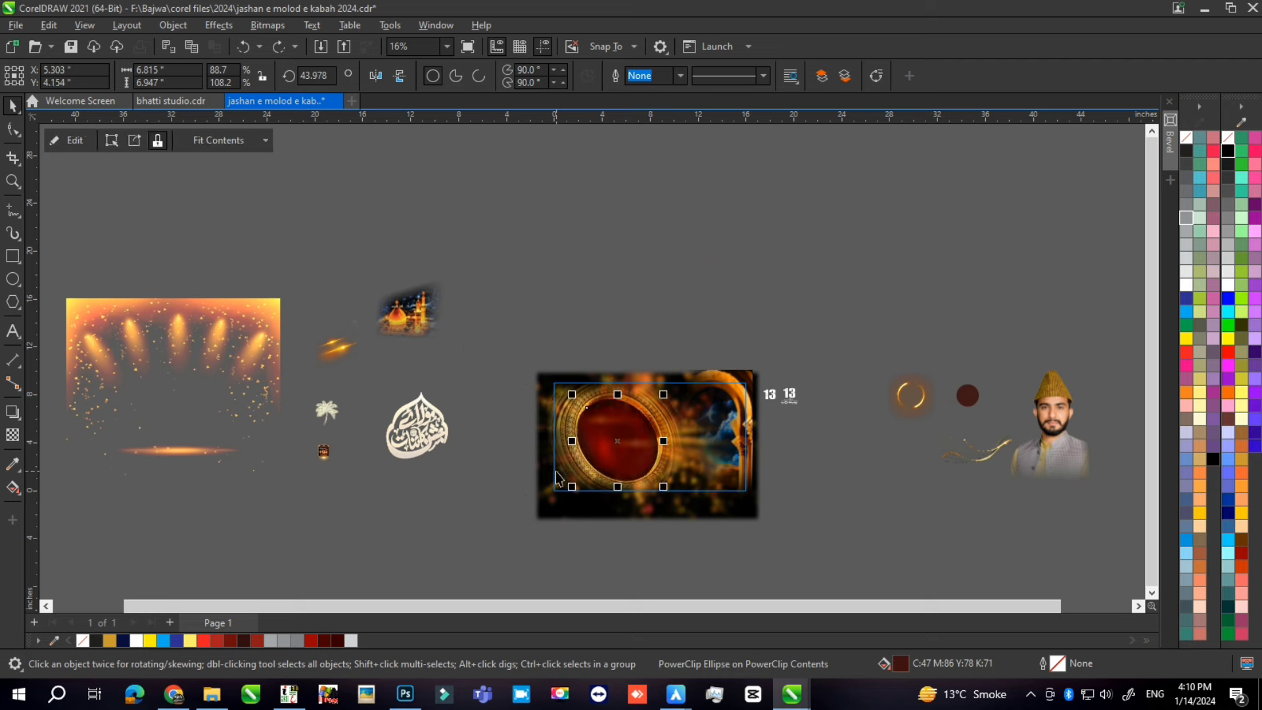
pyautogui.keyDown('ctrl'); pyautogui.click(556, 476); pyautogui.keyUp('ctrl')
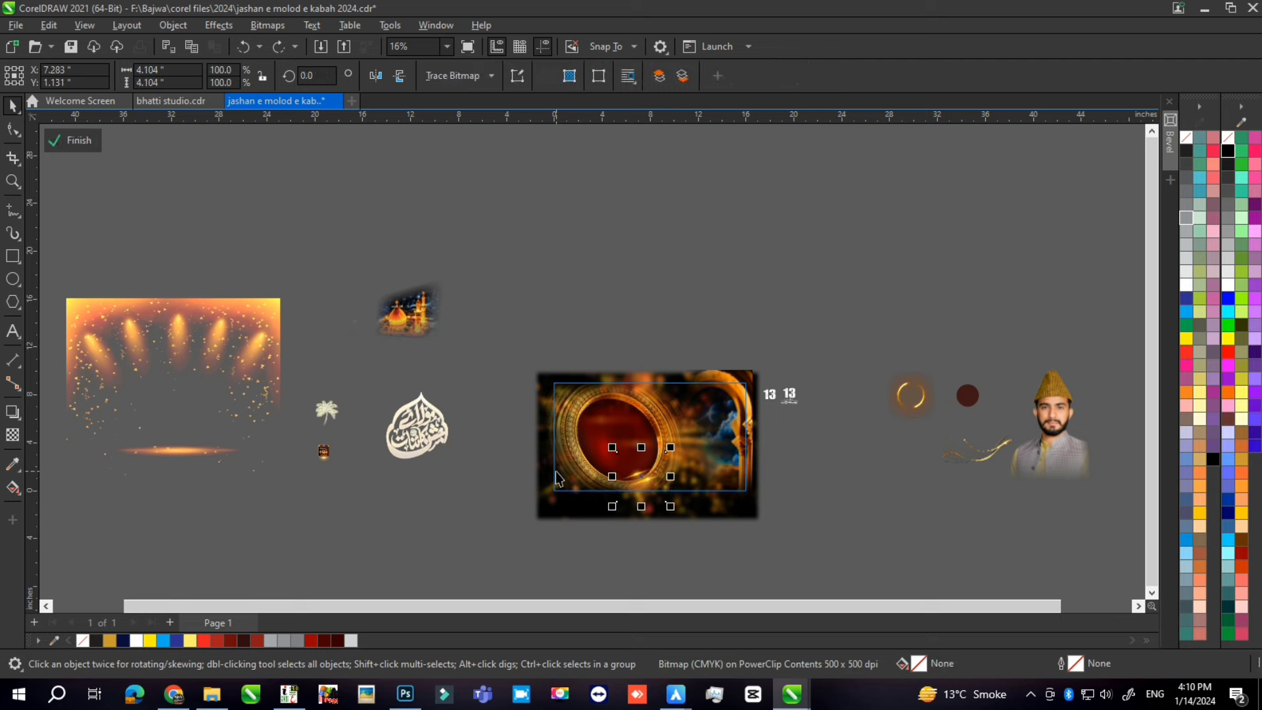
pyautogui.hotkey('ctrl', 'z')
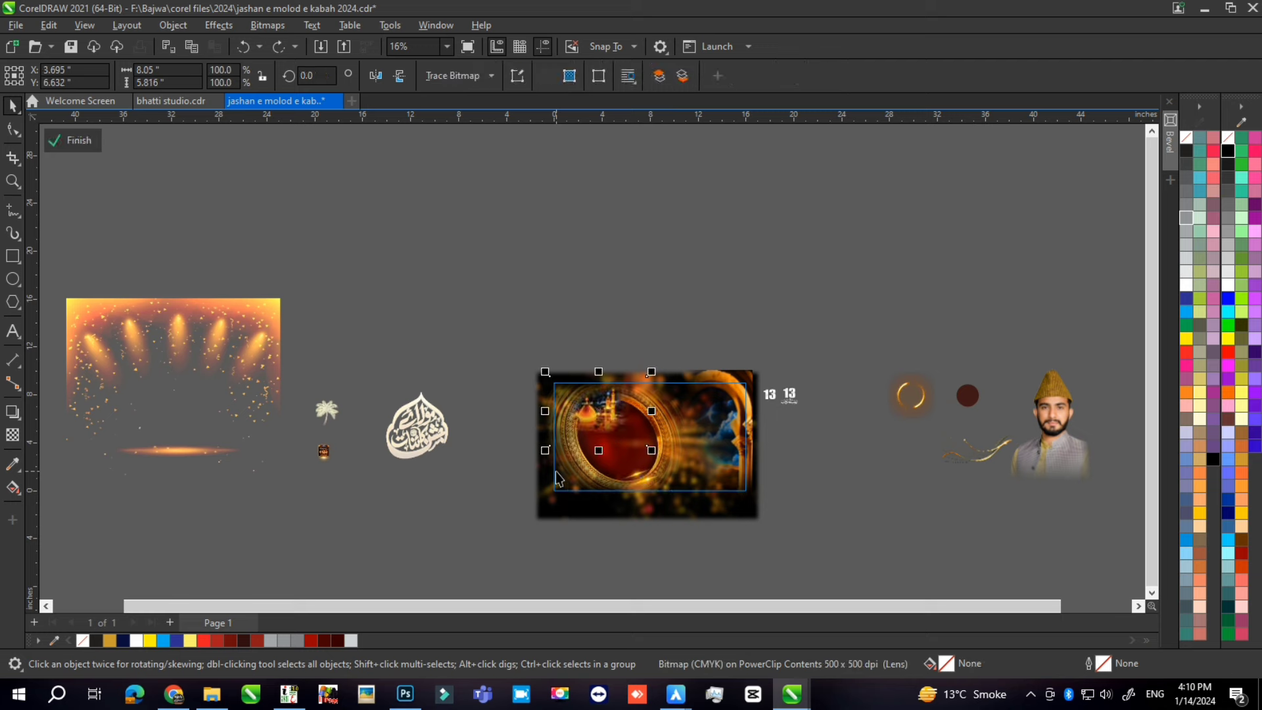
# Undo the moves of the golden spotlight overlay and the man's portrait, putting both back on the poster
pyautogui.hotkey('ctrl', 'z')
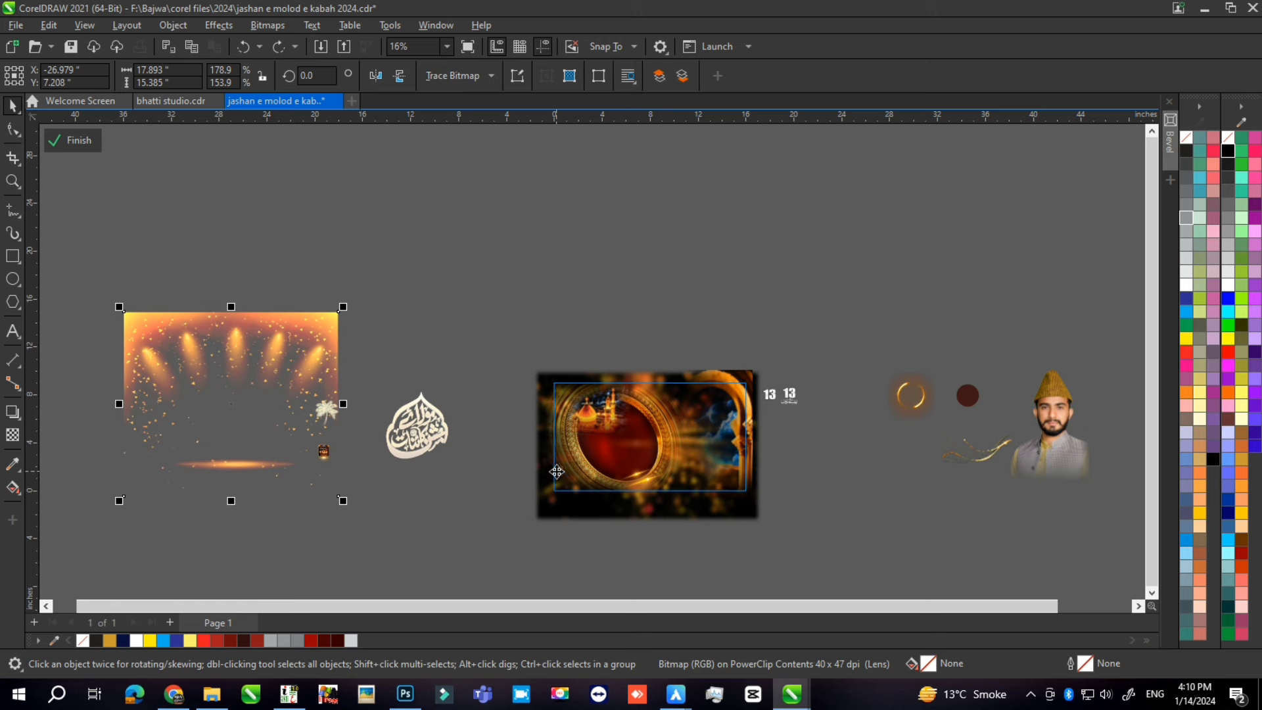
pyautogui.hotkey('ctrl', 'z')
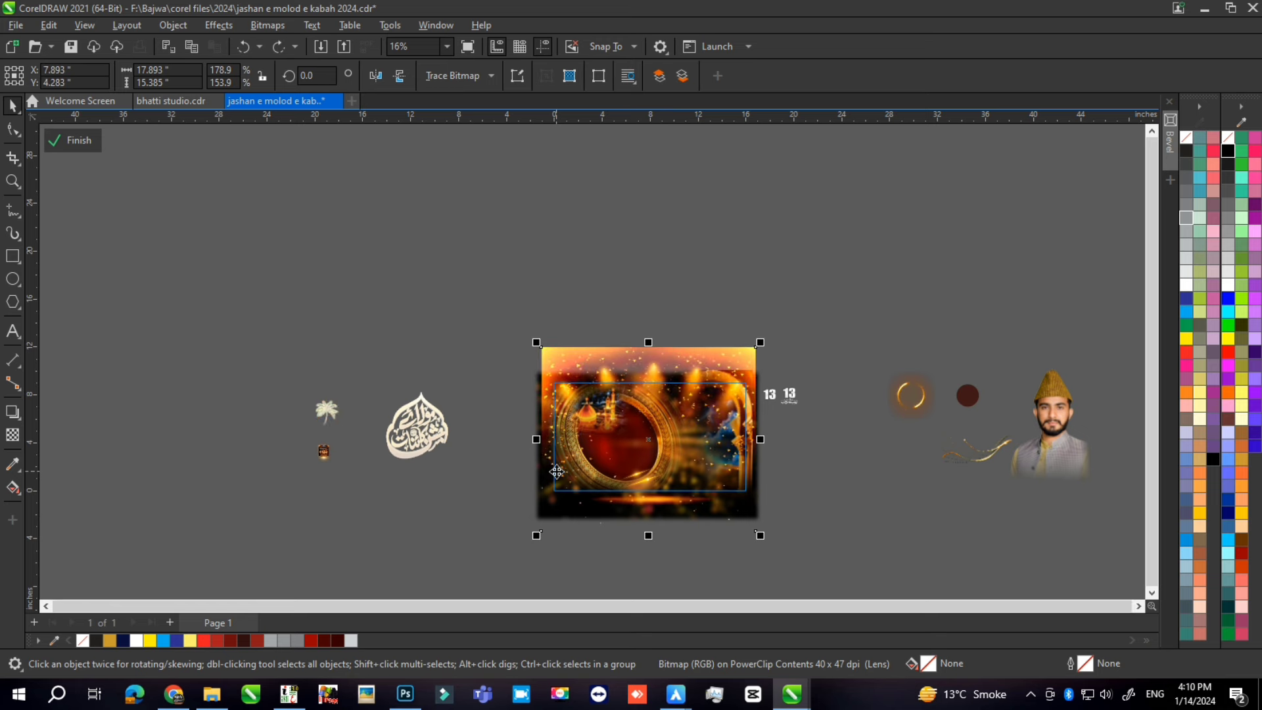
pyautogui.hotkey('ctrl', 'z')
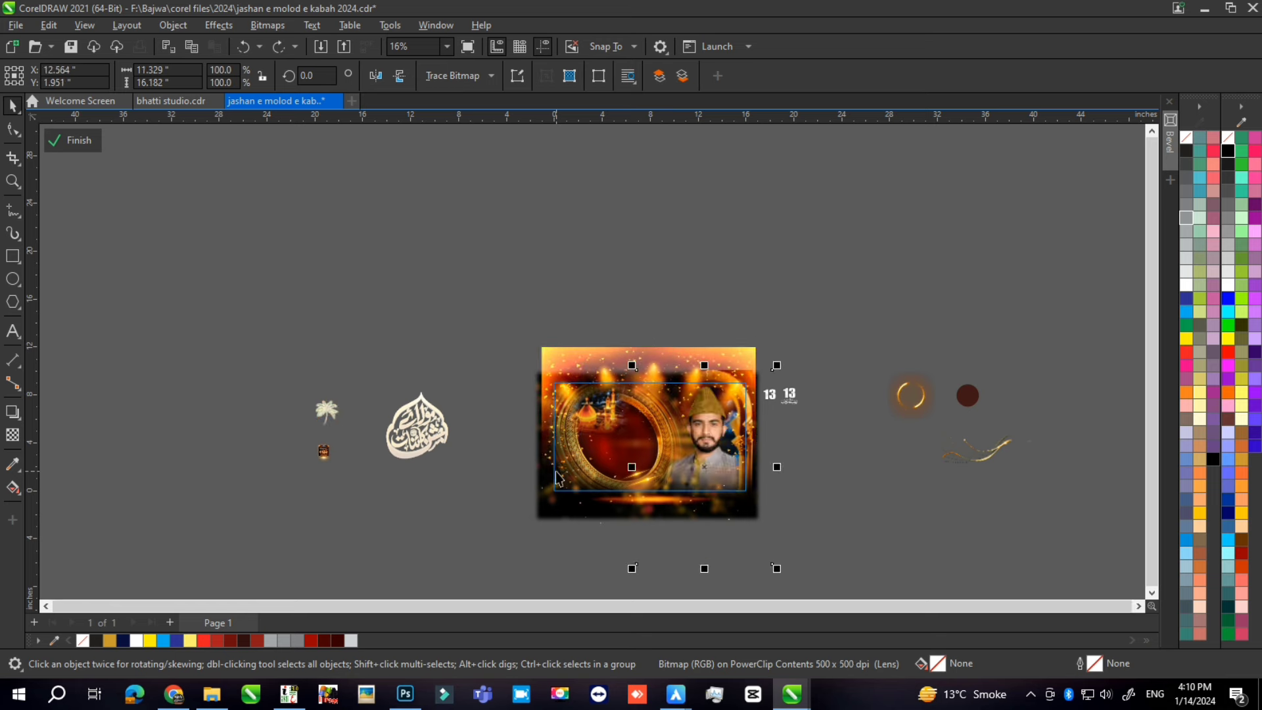
# Undo the moves of the gold swirl, the dark red circle and the glowing crescent ring, returning them to the poster
pyautogui.scroll(1, 555, 477)
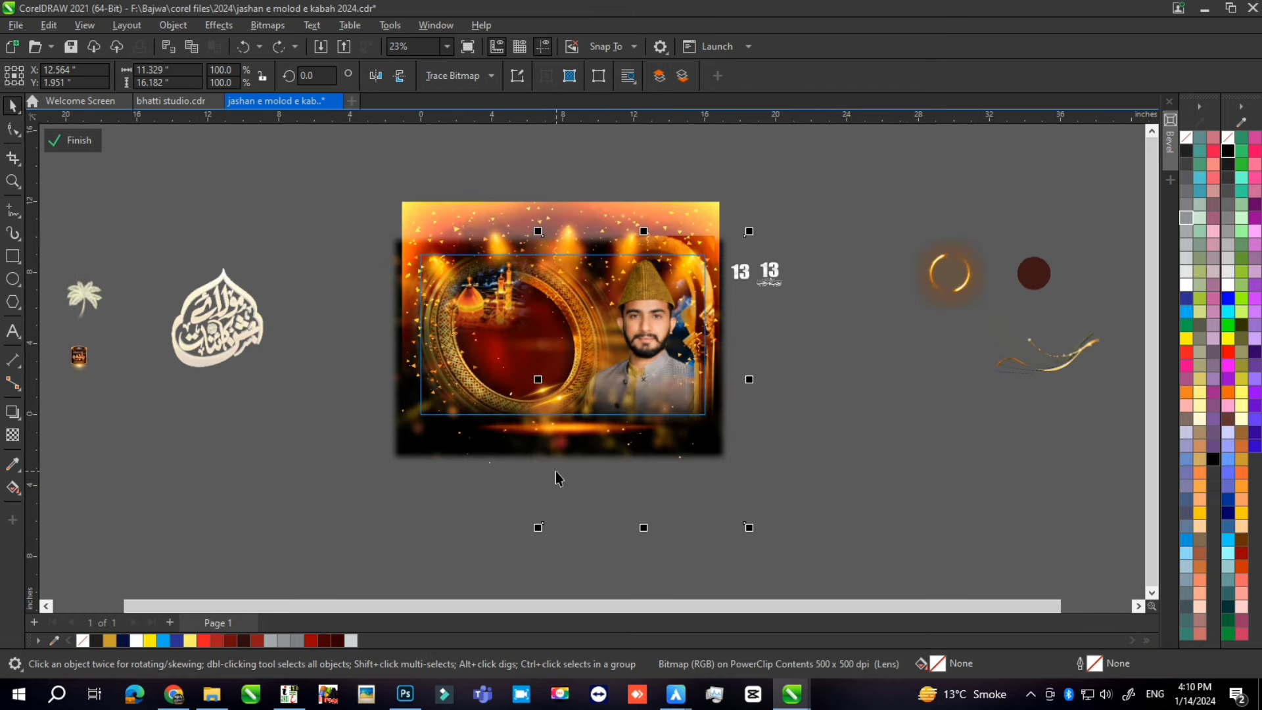
pyautogui.hotkey('ctrl', 'z')
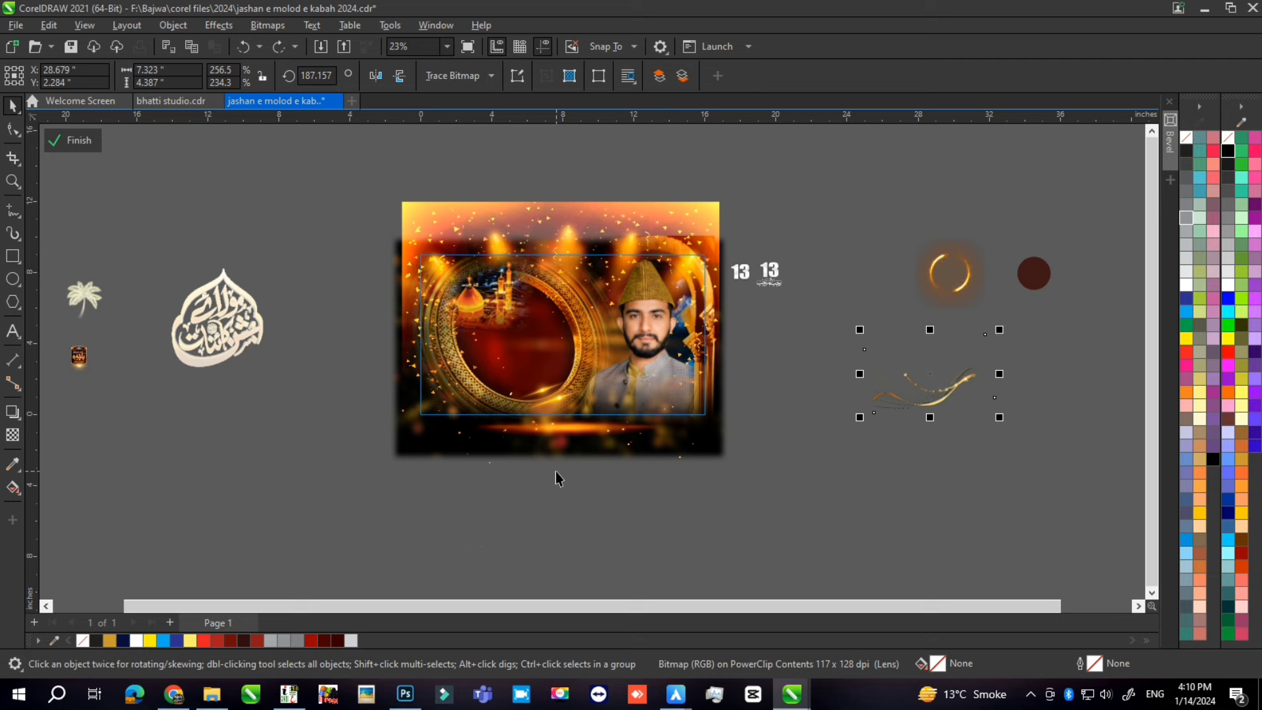
pyautogui.hotkey('ctrl', 'z')
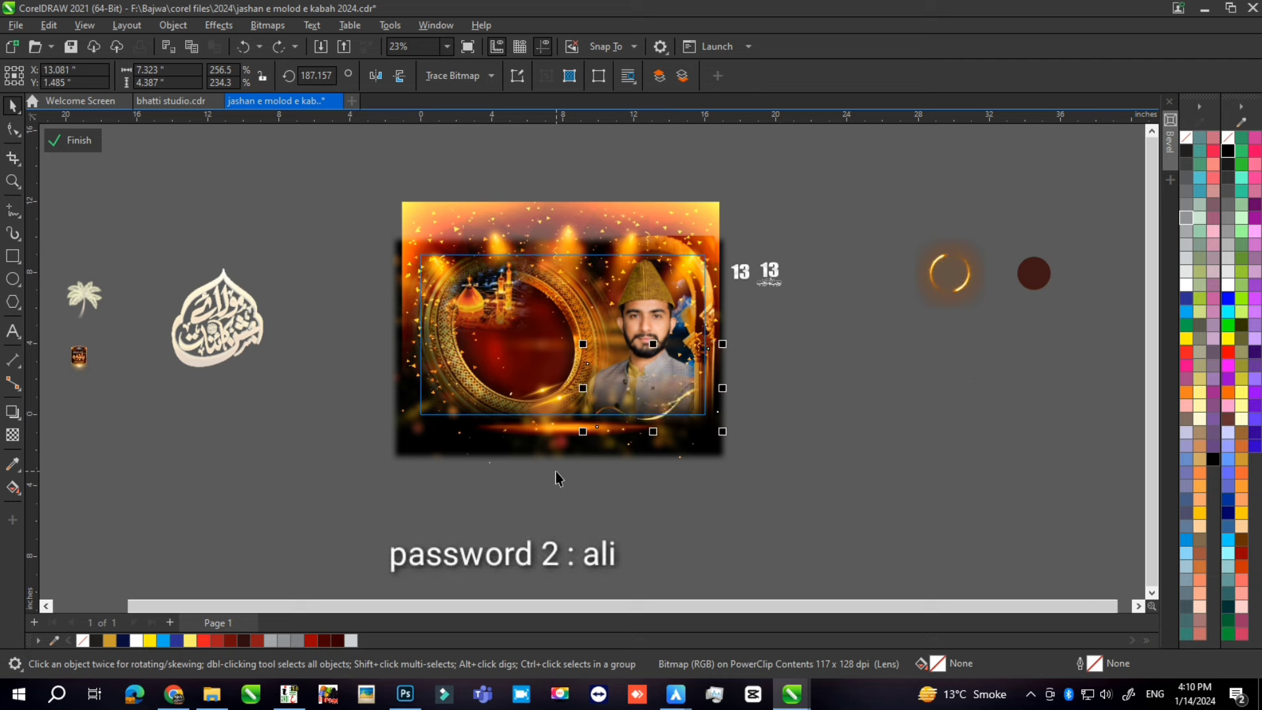
pyautogui.hotkey('ctrl', 'z')
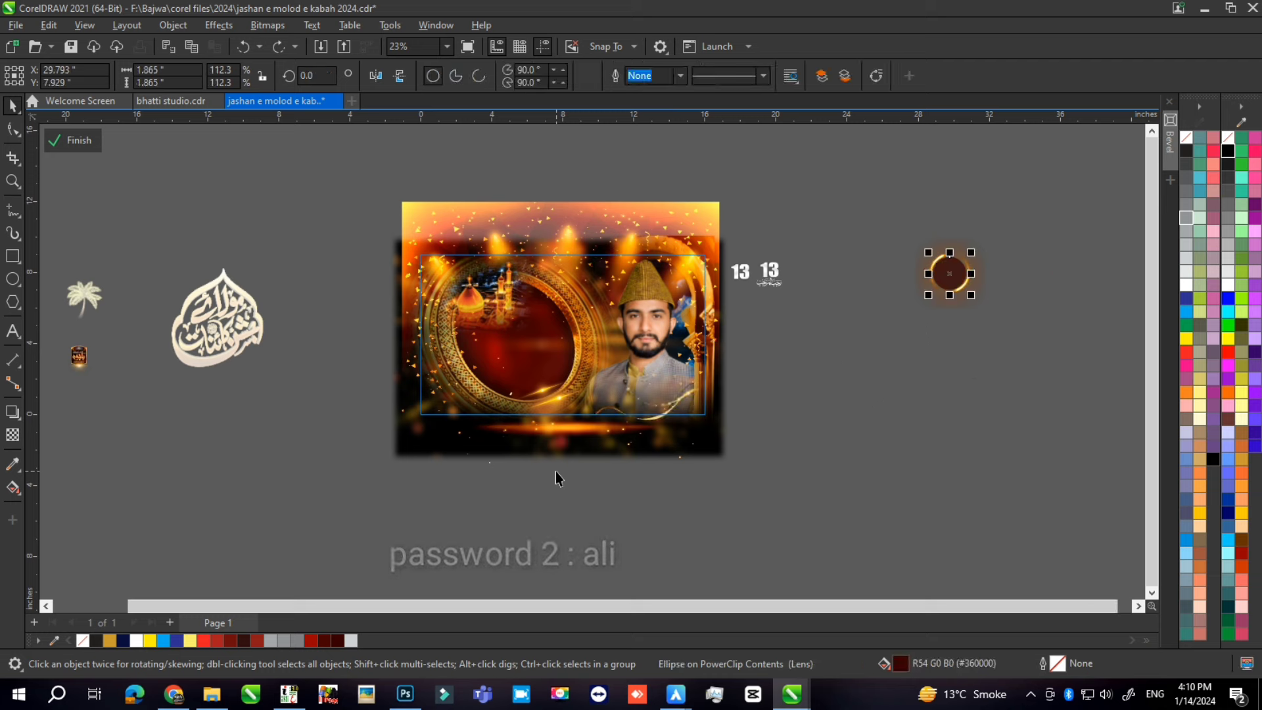
pyautogui.hotkey('ctrl', 'z')
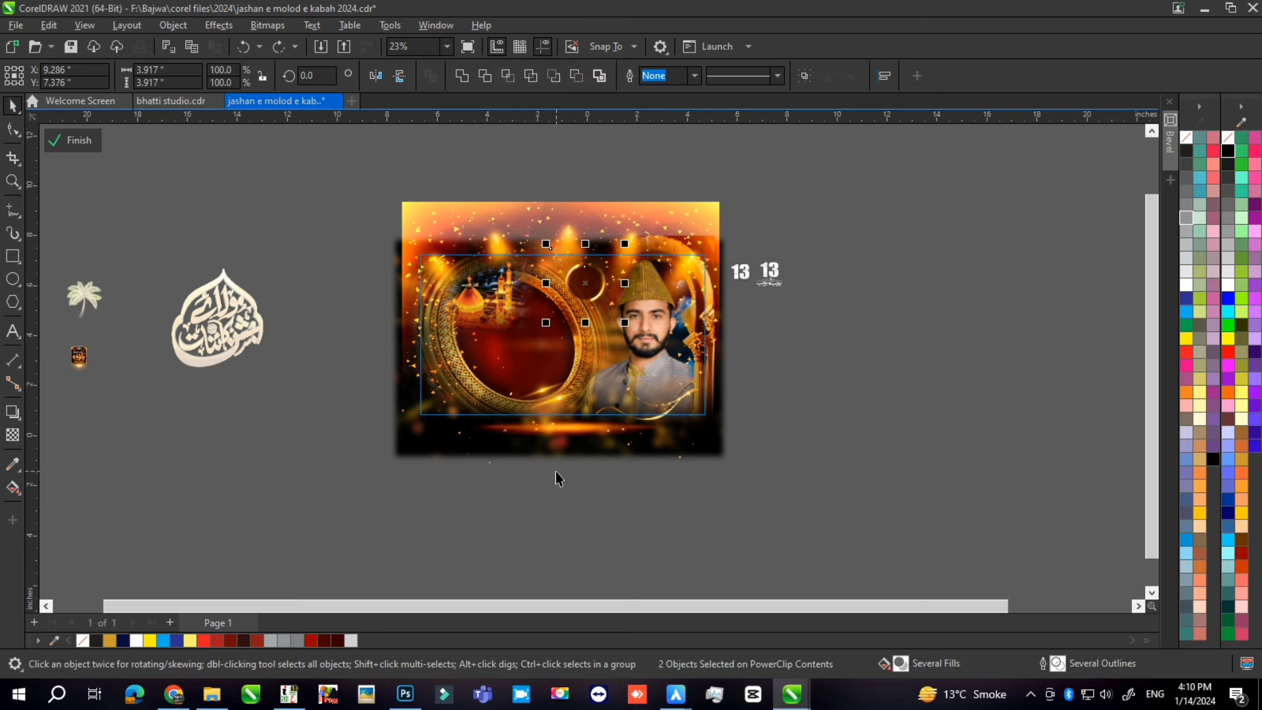
# Undo the small logo badge's move back to the poster's lower corner and leave the poster's PowerClip contents
pyautogui.scroll(1, 557, 478)
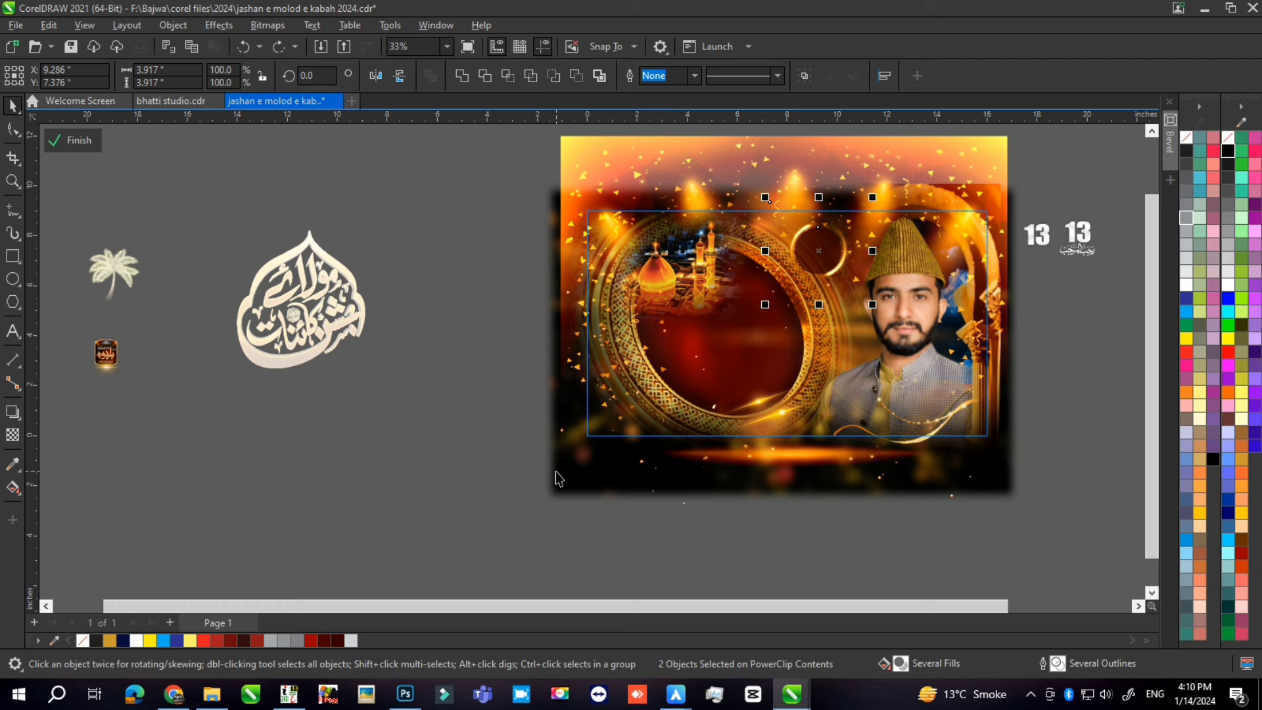
pyautogui.hotkey('ctrl', 'z')
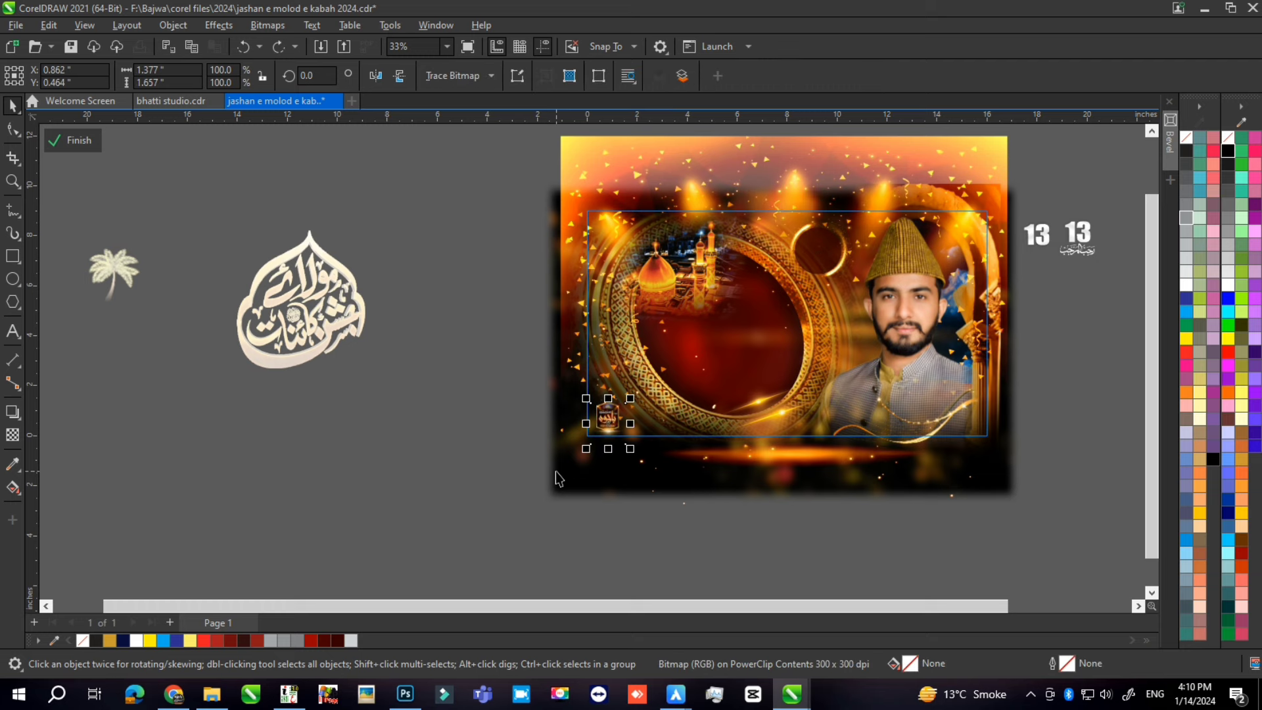
pyautogui.hotkey('ctrl', 'z')
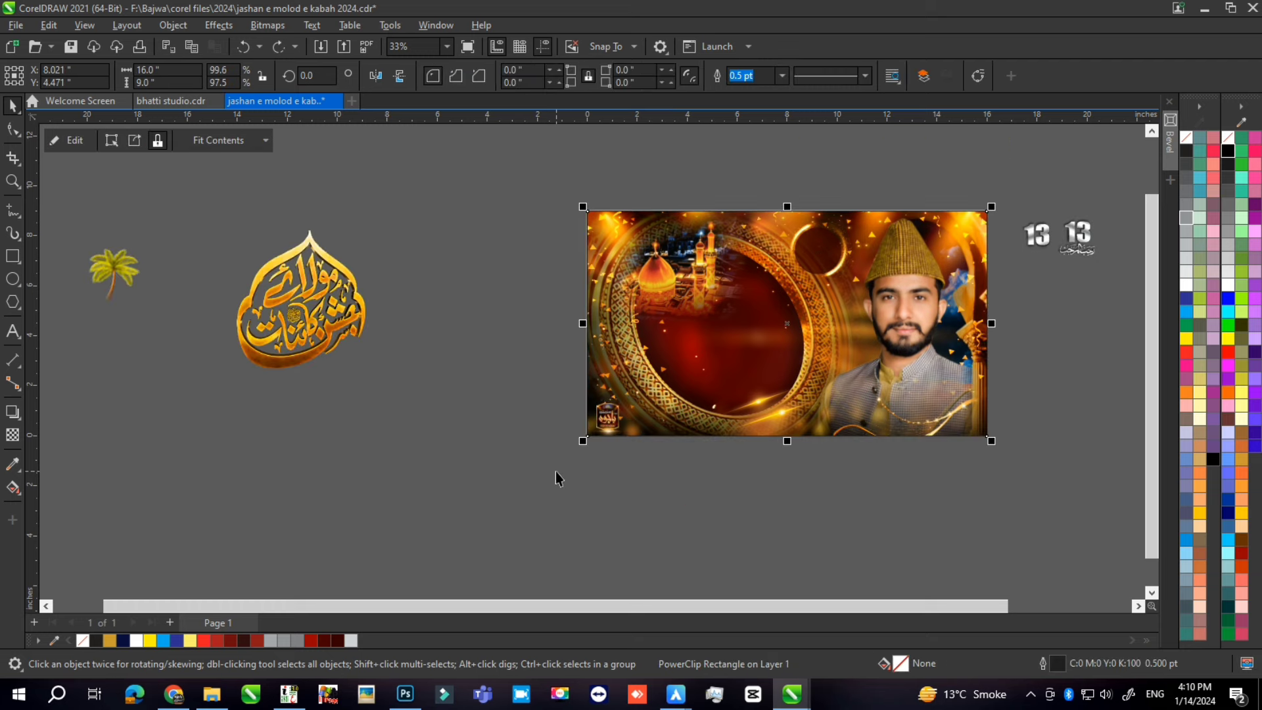
# Undo the palm tree and calligraphy moves, returning both onto the ornate ring, and undo one more change down to the 13 text
pyautogui.hotkey('ctrl', 'z')
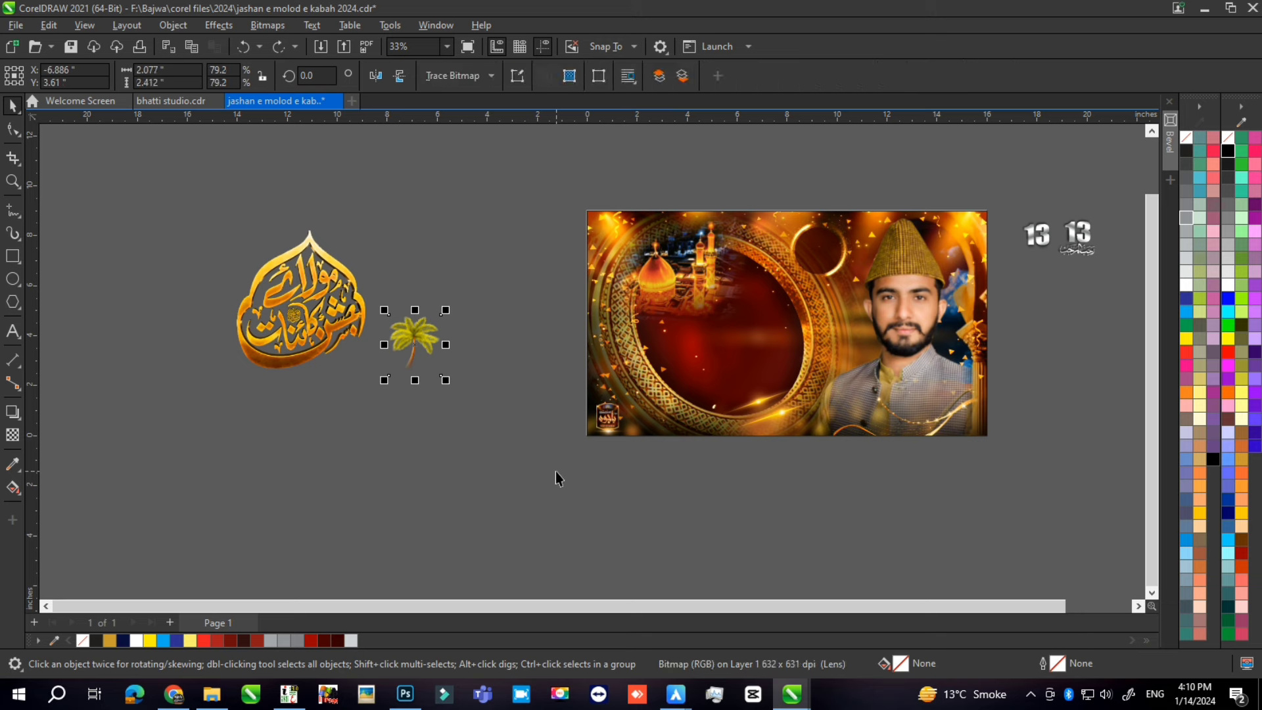
pyautogui.hotkey('ctrl', 'z')
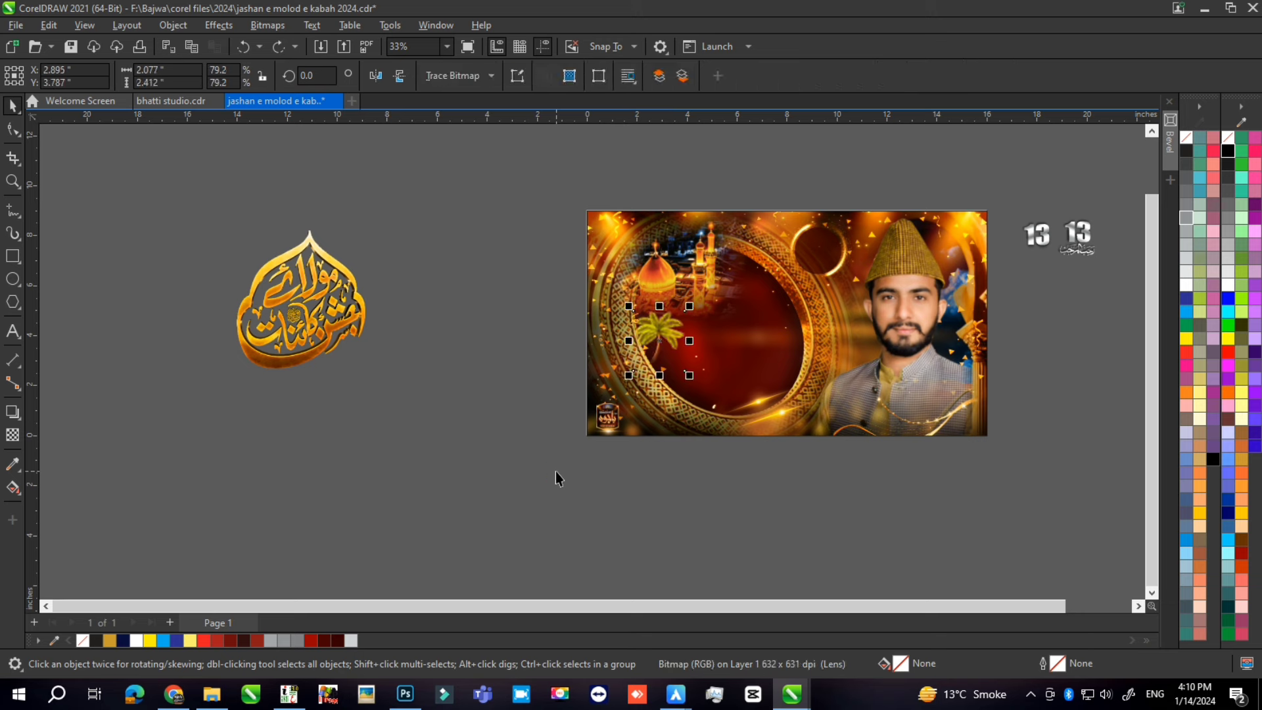
pyautogui.hotkey('ctrl', 'z')
pyautogui.hotkey('ctrl', 'shift', 'z')
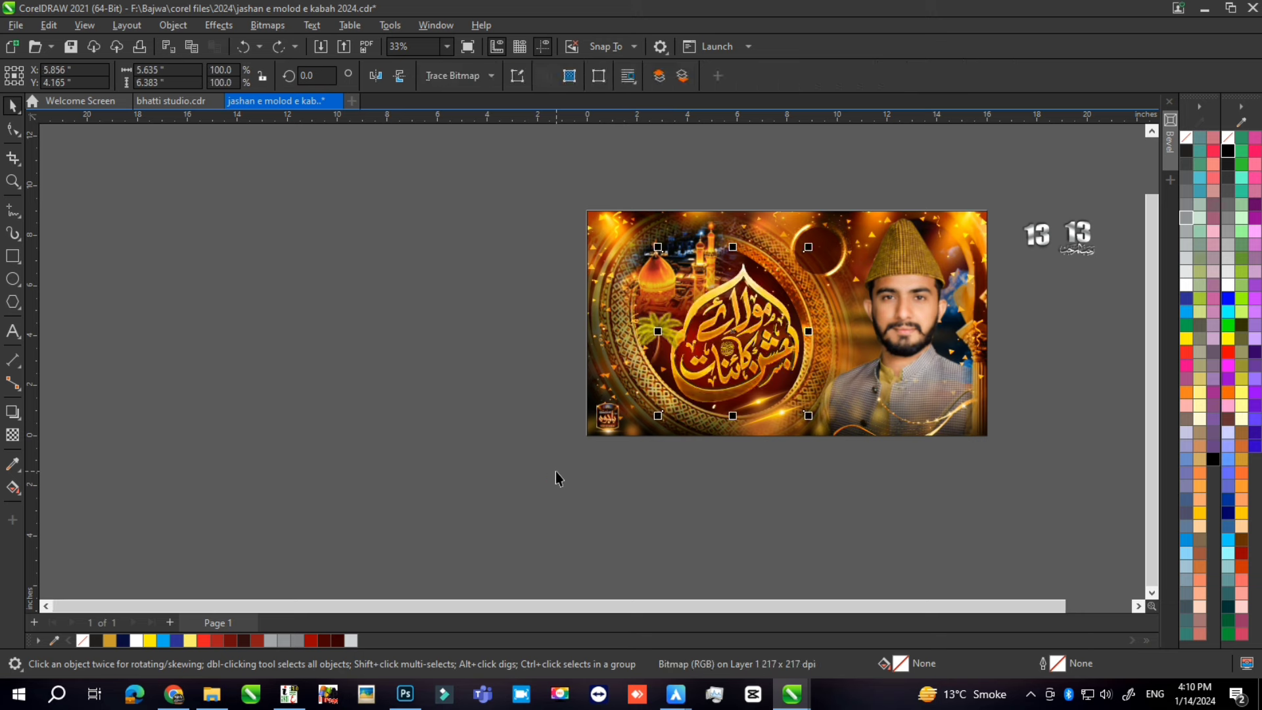
pyautogui.hotkey('ctrl', 'z')
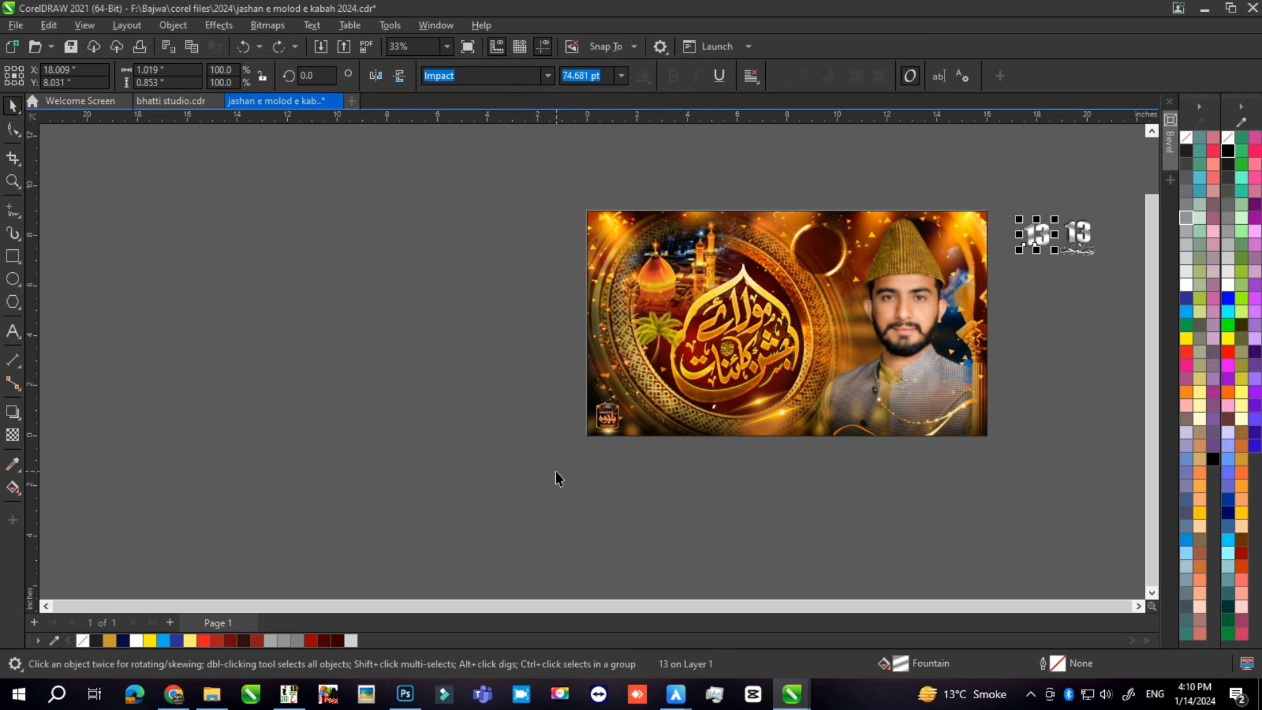
# Undo the two remaining moves of the 13 text pieces and date calligraphy, returning them to the glowing crescent ring, and clear the selection
pyautogui.scroll(2, 556, 478)
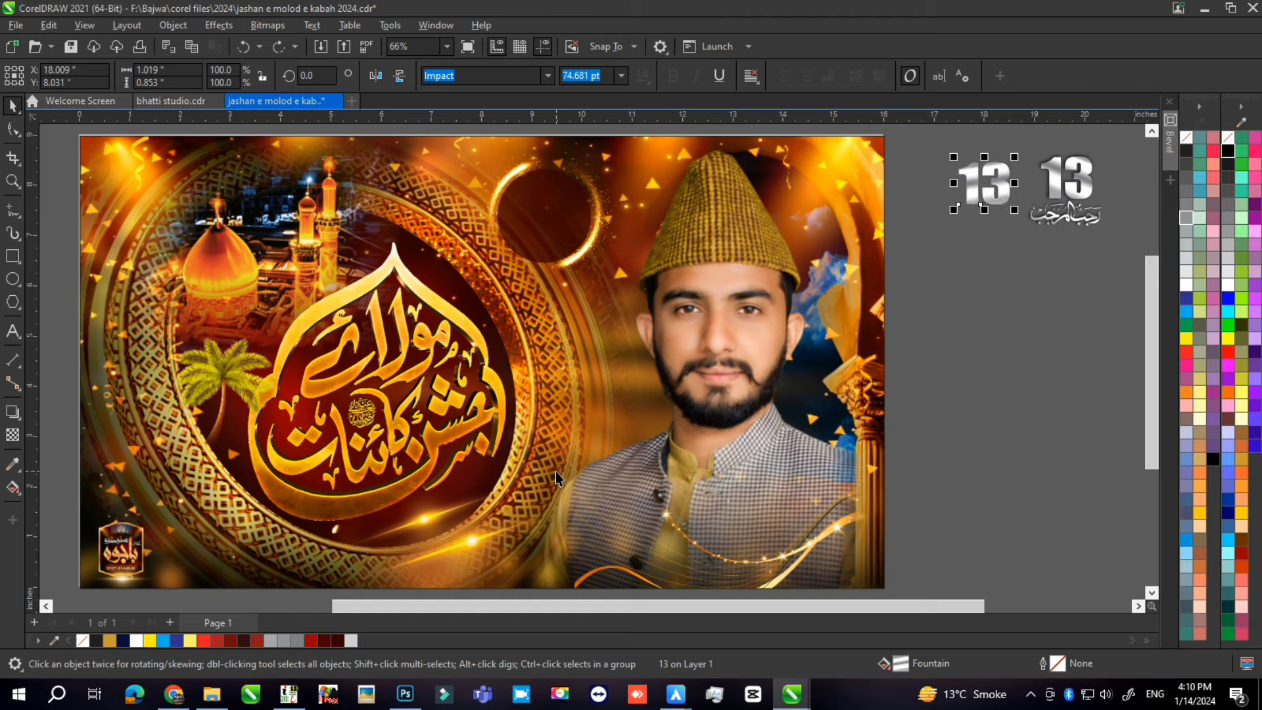
pyautogui.hotkey('ctrl', 'z')
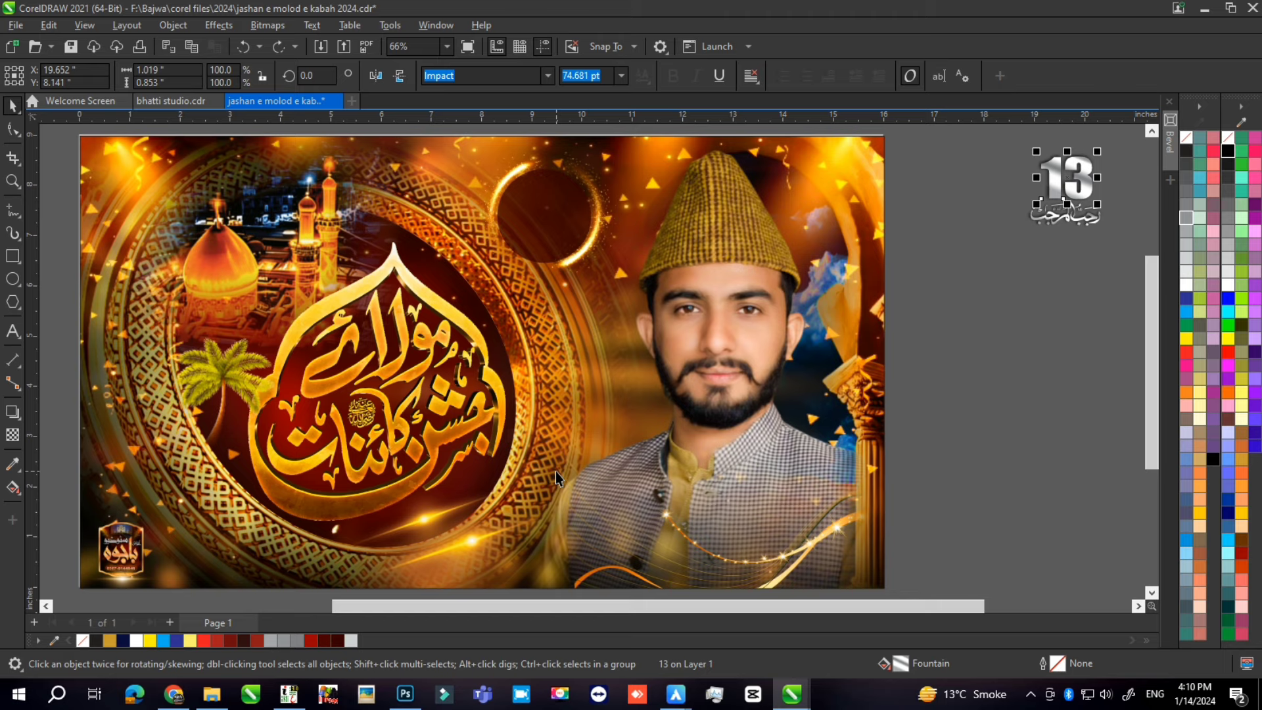
pyautogui.hotkey('ctrl', 'z')
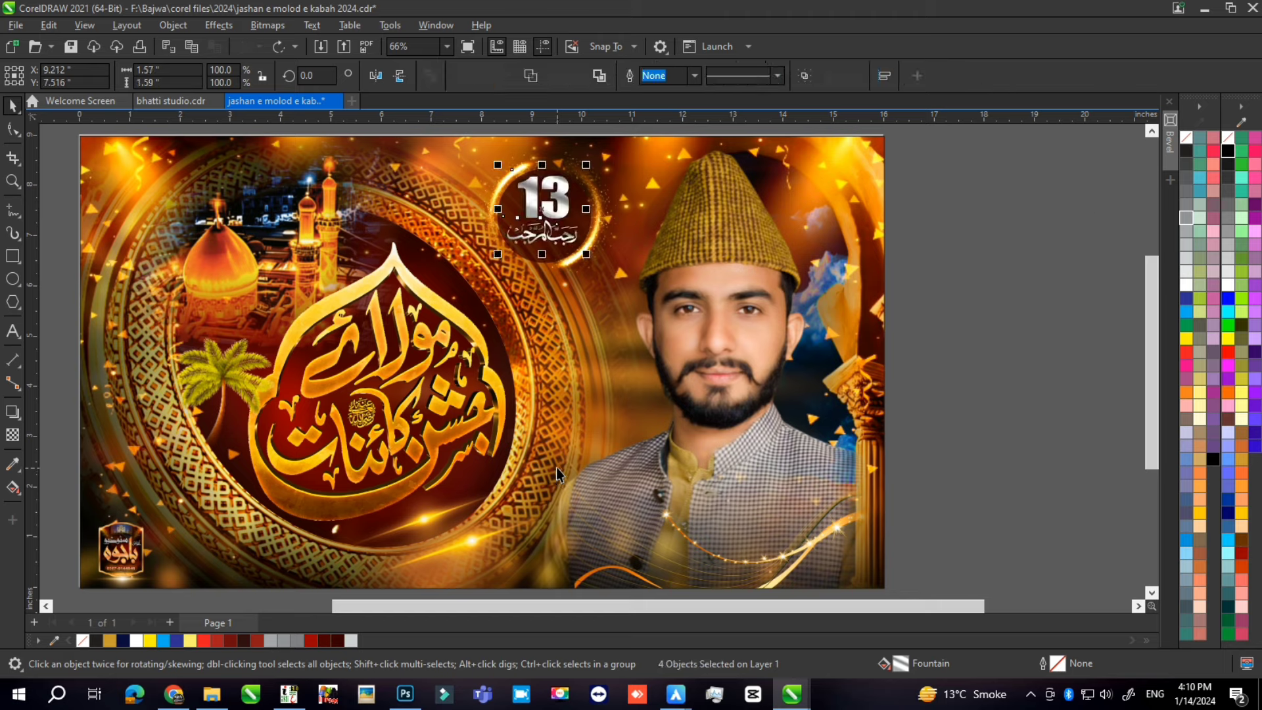
pyautogui.click(942, 492)
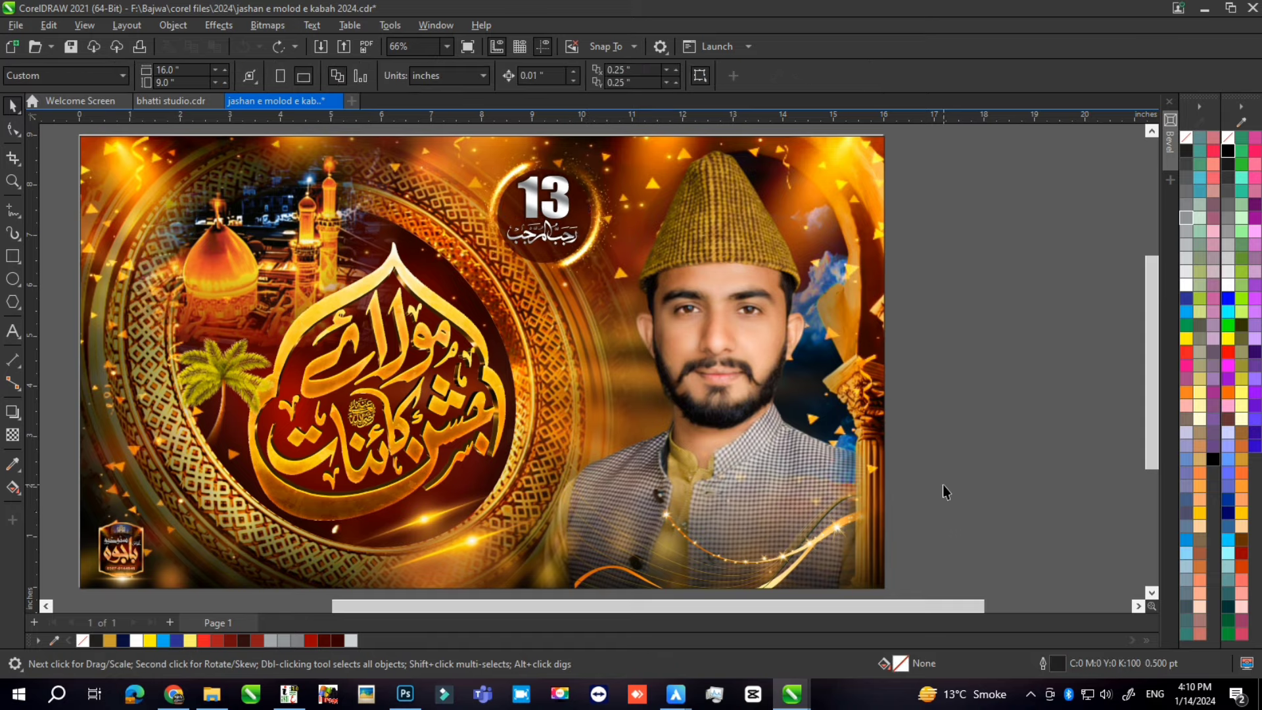
pyautogui.scroll(-1, 941, 420)
pyautogui.scroll(1, 417, 400)
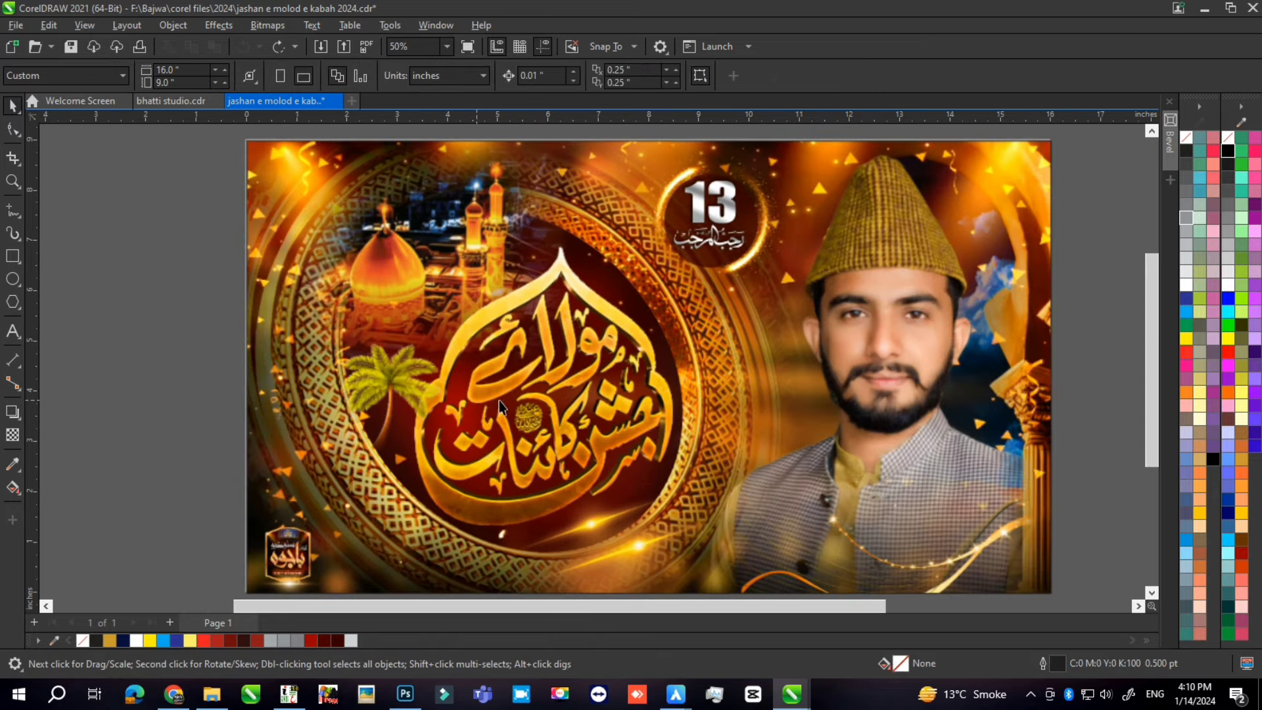
pyautogui.scroll(1, 512, 400)
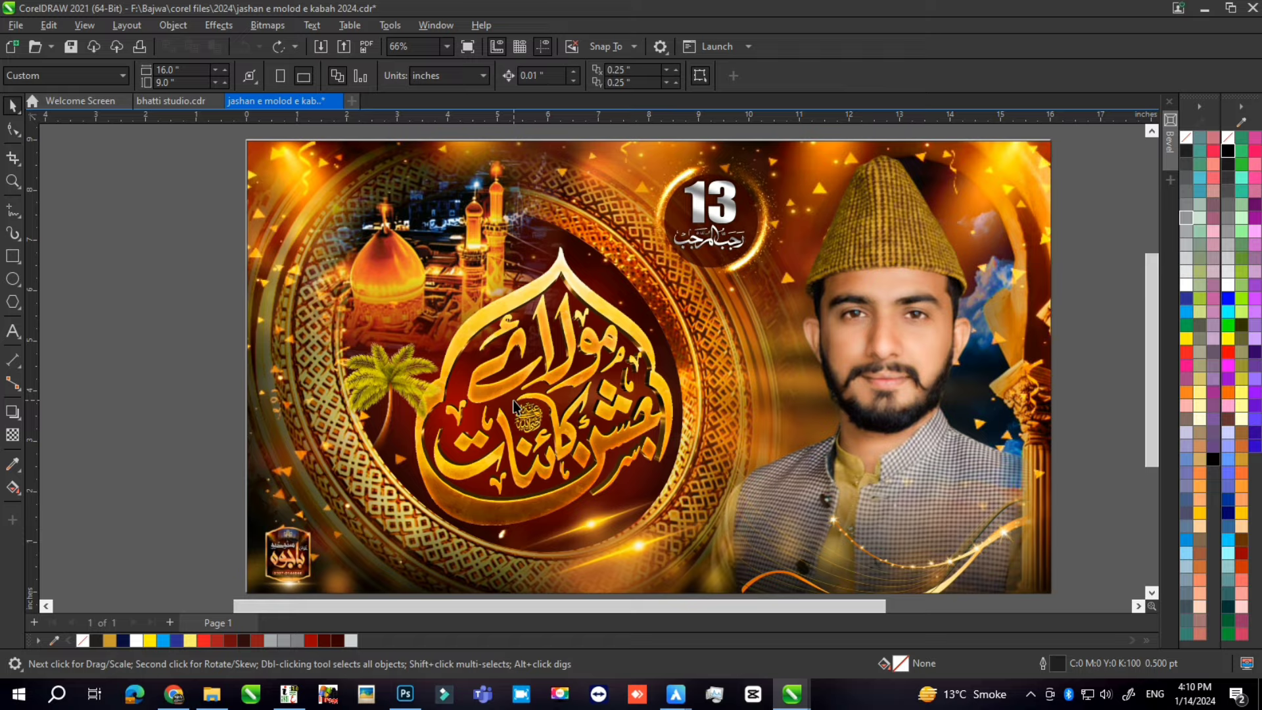